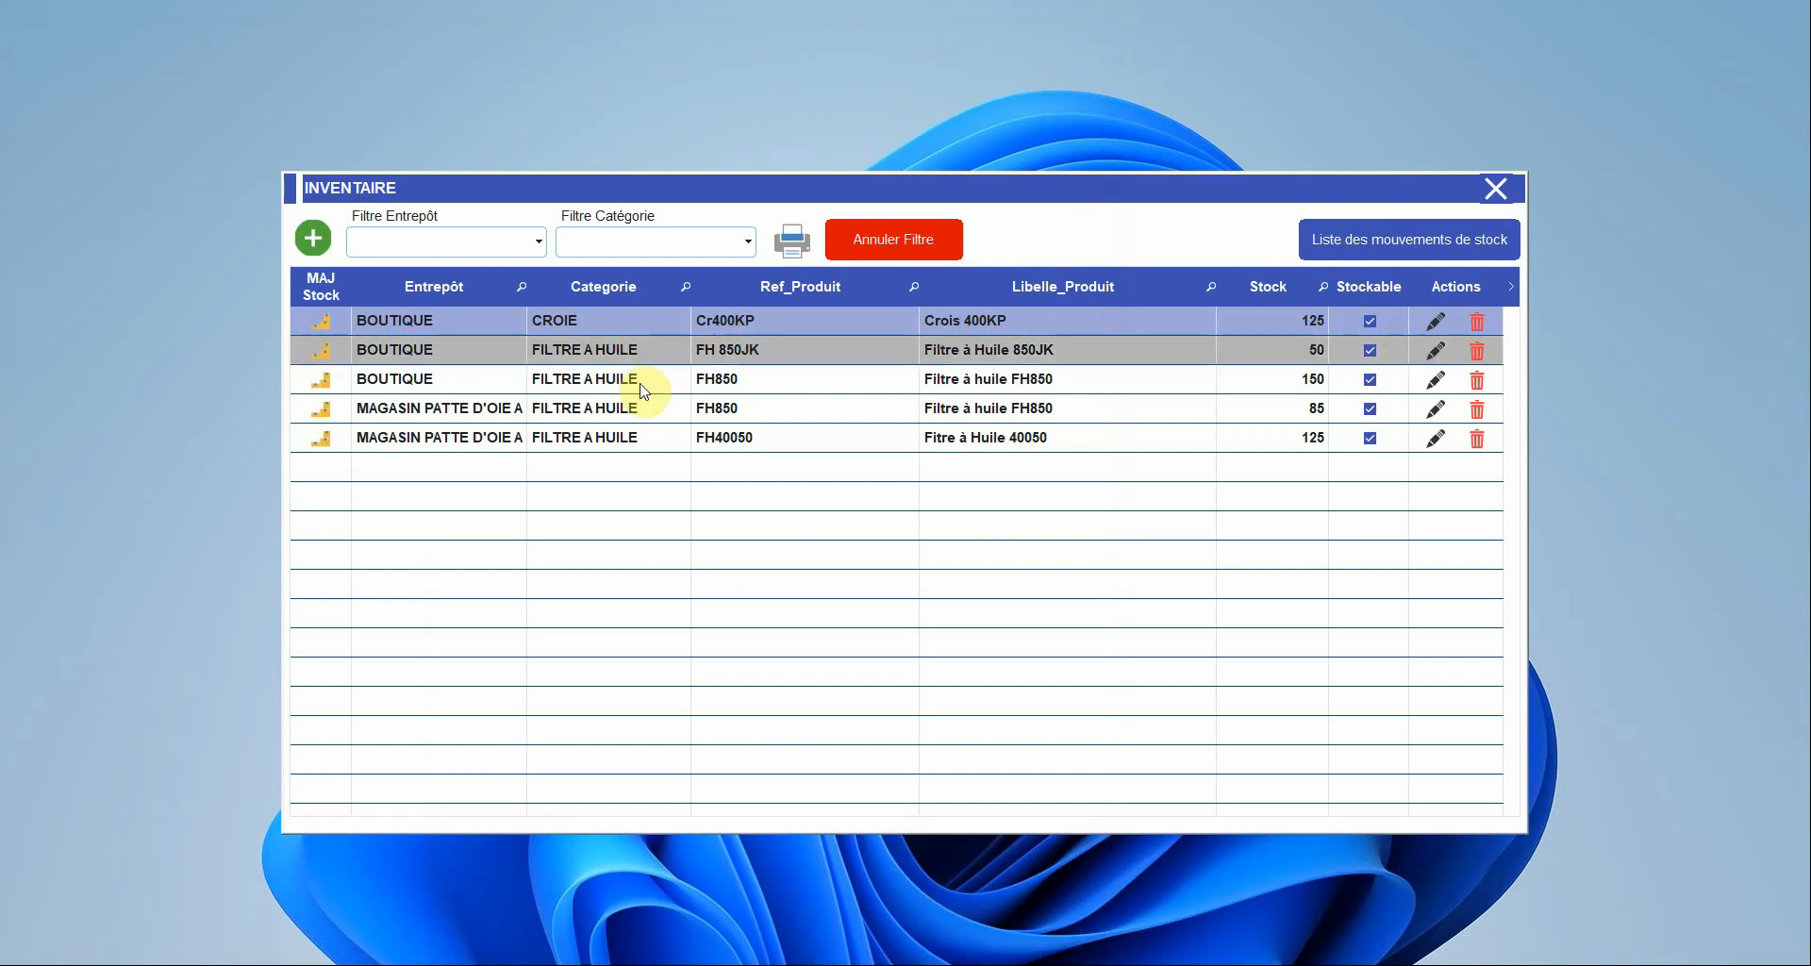
pyautogui.click(445, 359)
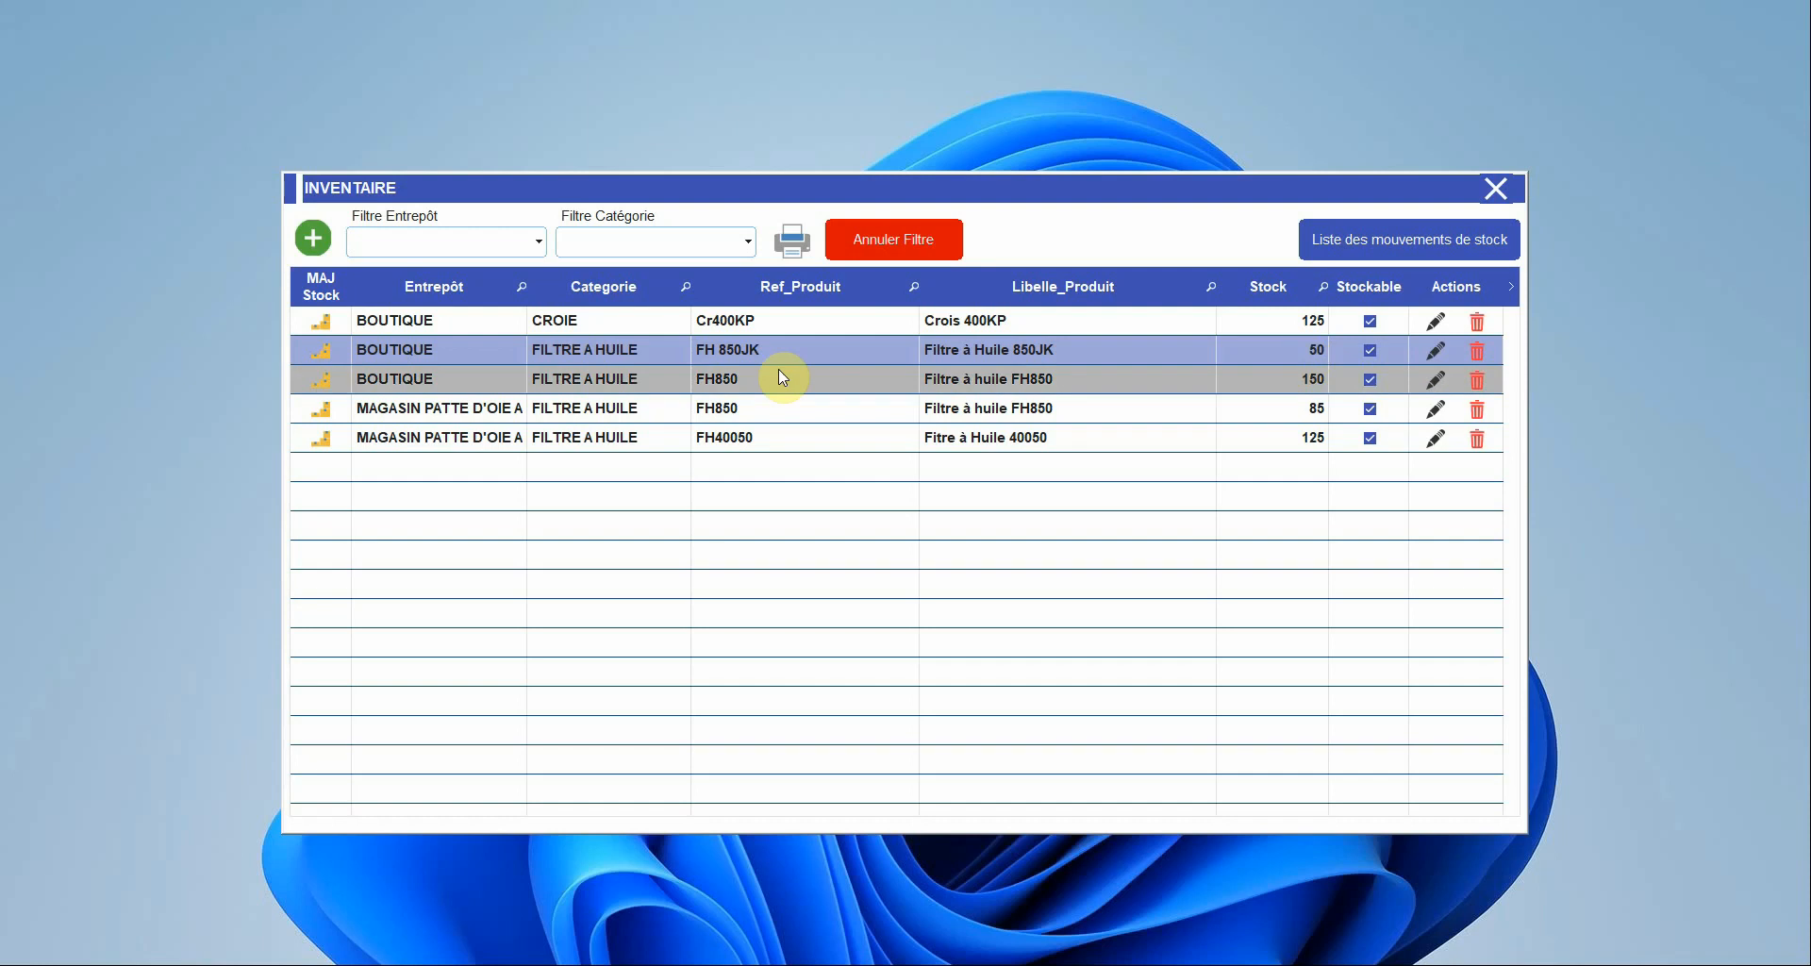
pyautogui.click(483, 411)
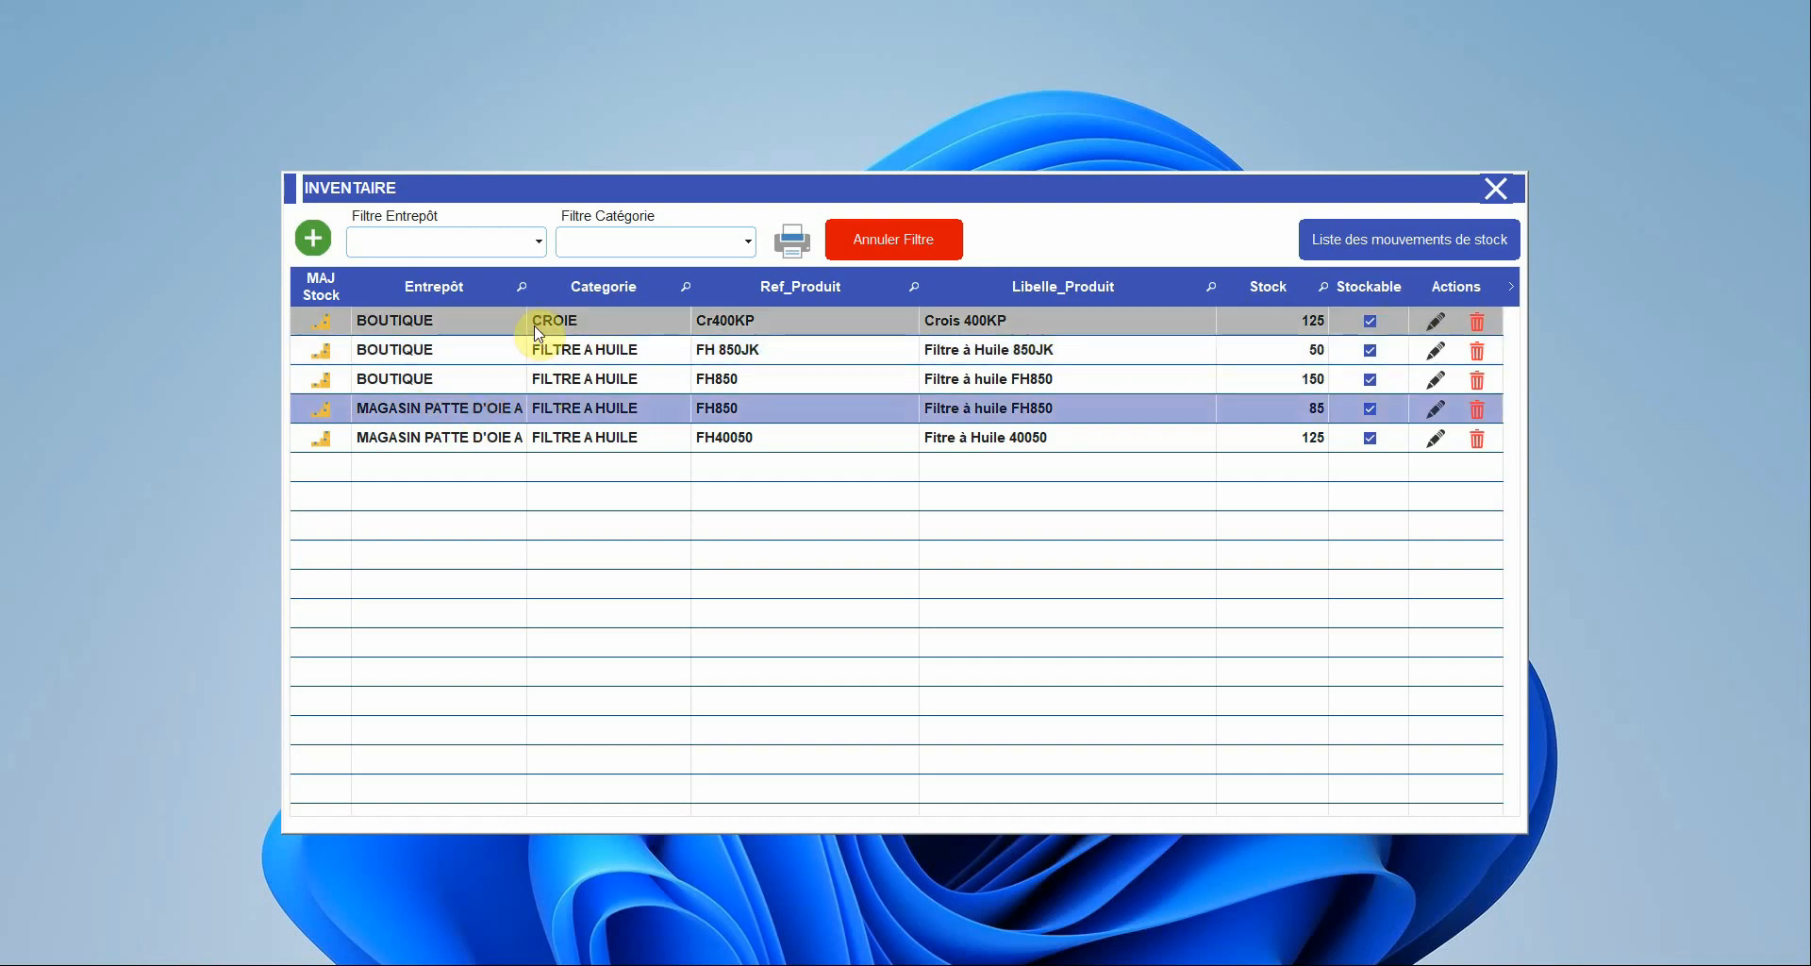
pyautogui.moveTo(526, 319)
pyautogui.mouseDown()
pyautogui.moveTo(578, 323)
pyautogui.moveTo(525, 322)
pyautogui.mouseUp()
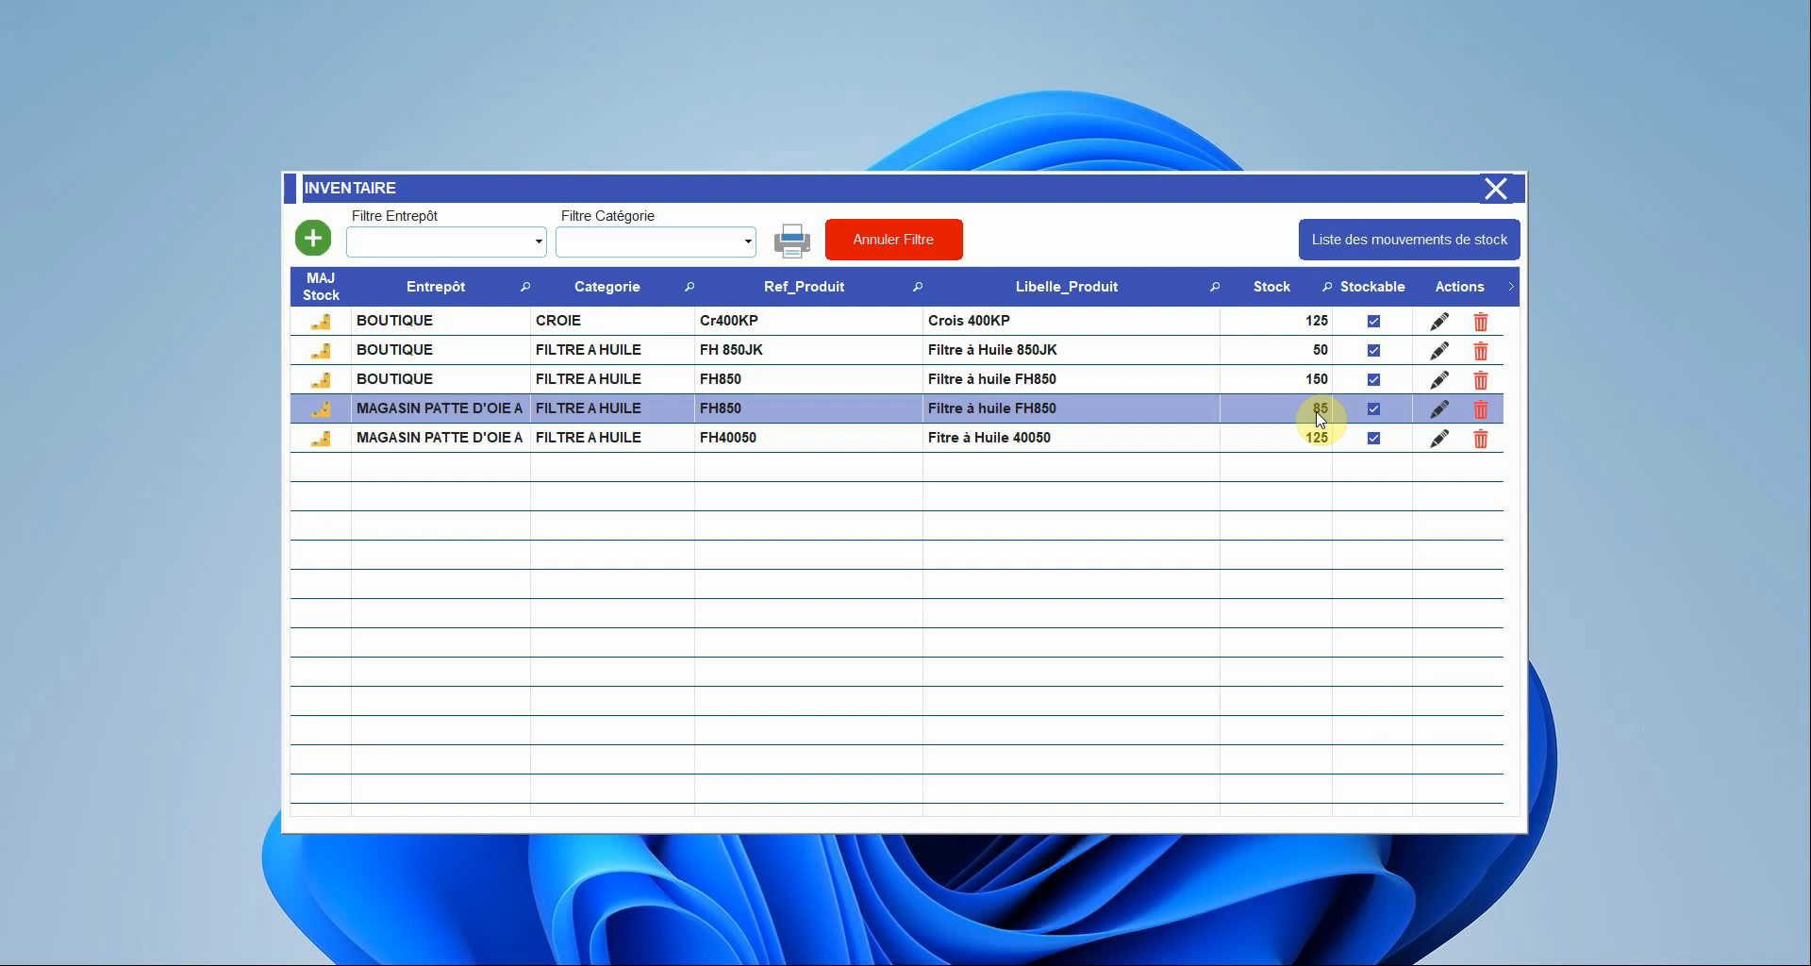
# Start a new stock location and assign it to the warehouse MAGASIN ZONE DU BOIS
pyautogui.click(312, 239)
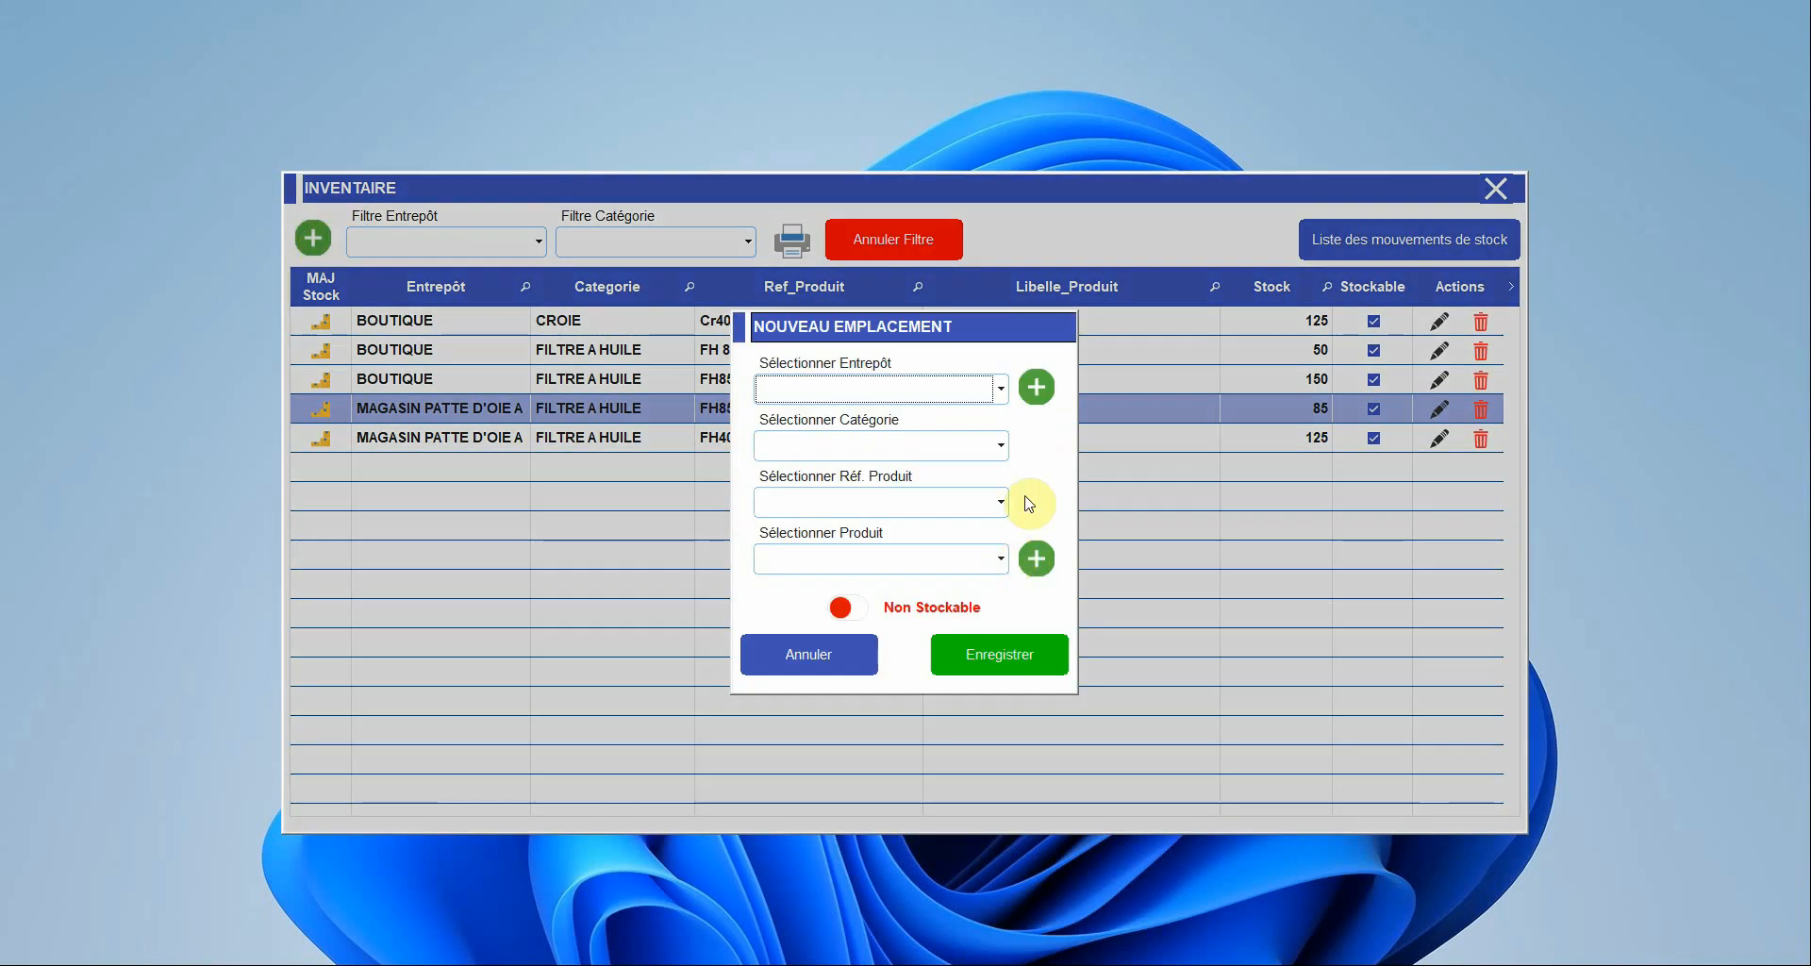
pyautogui.click(947, 392)
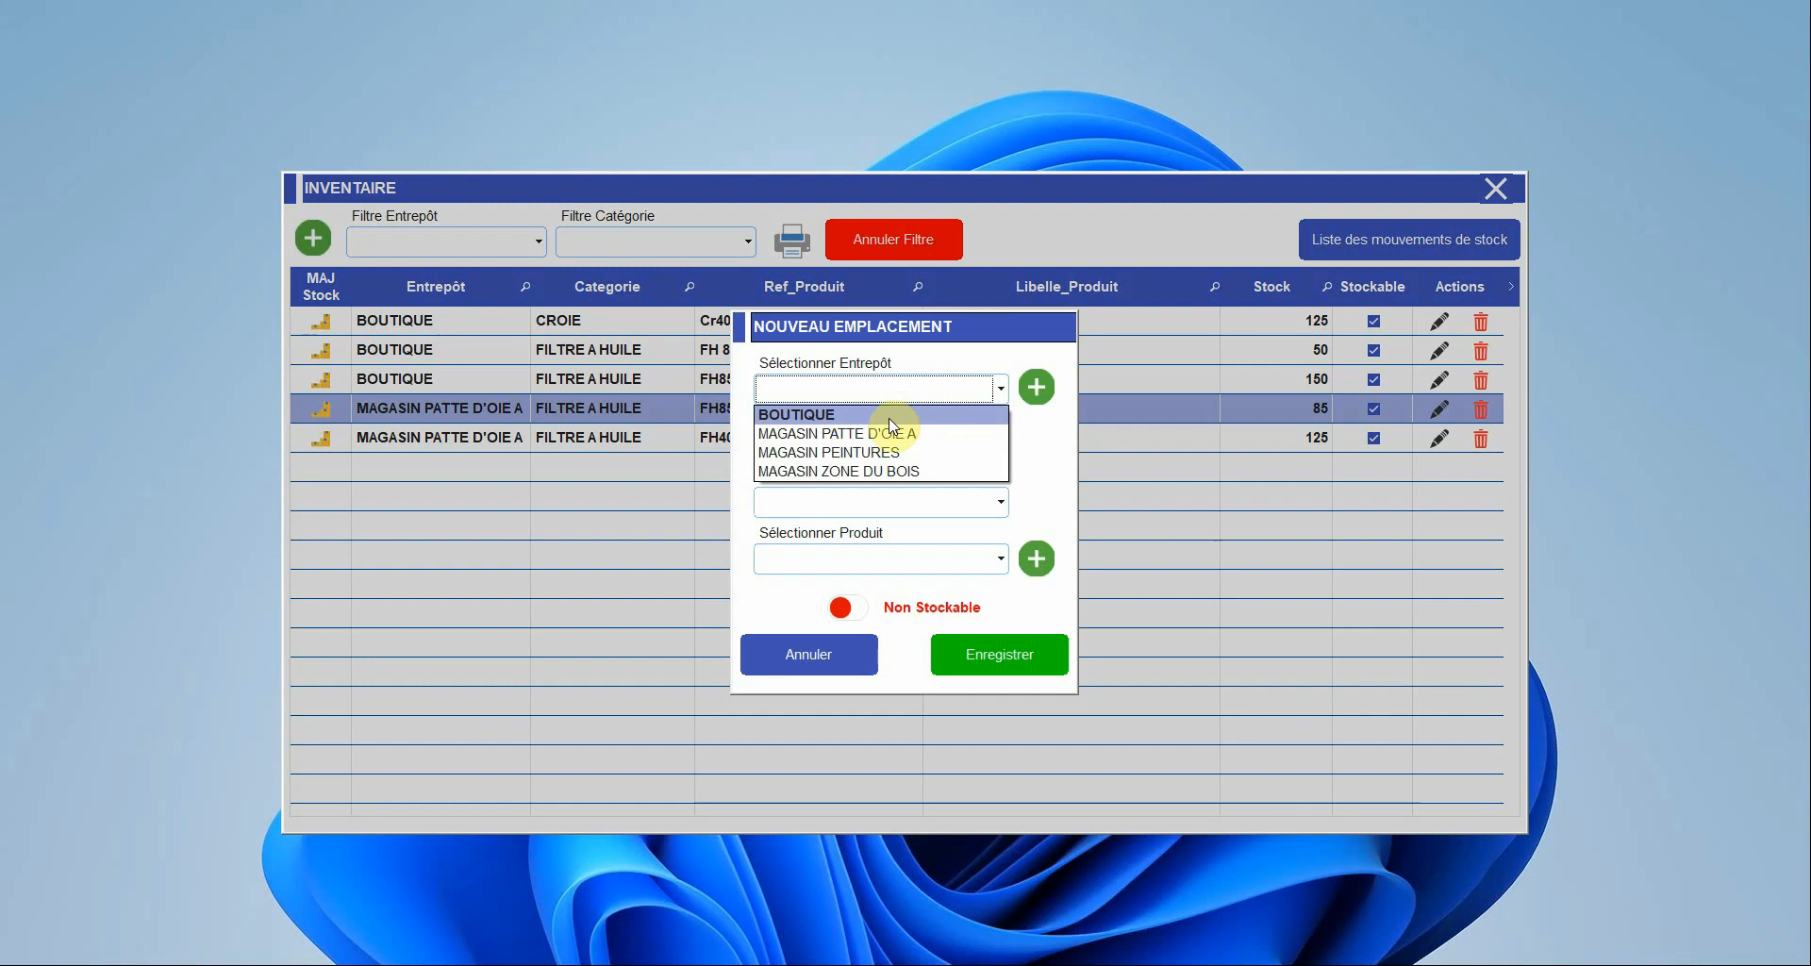
pyautogui.click(875, 451)
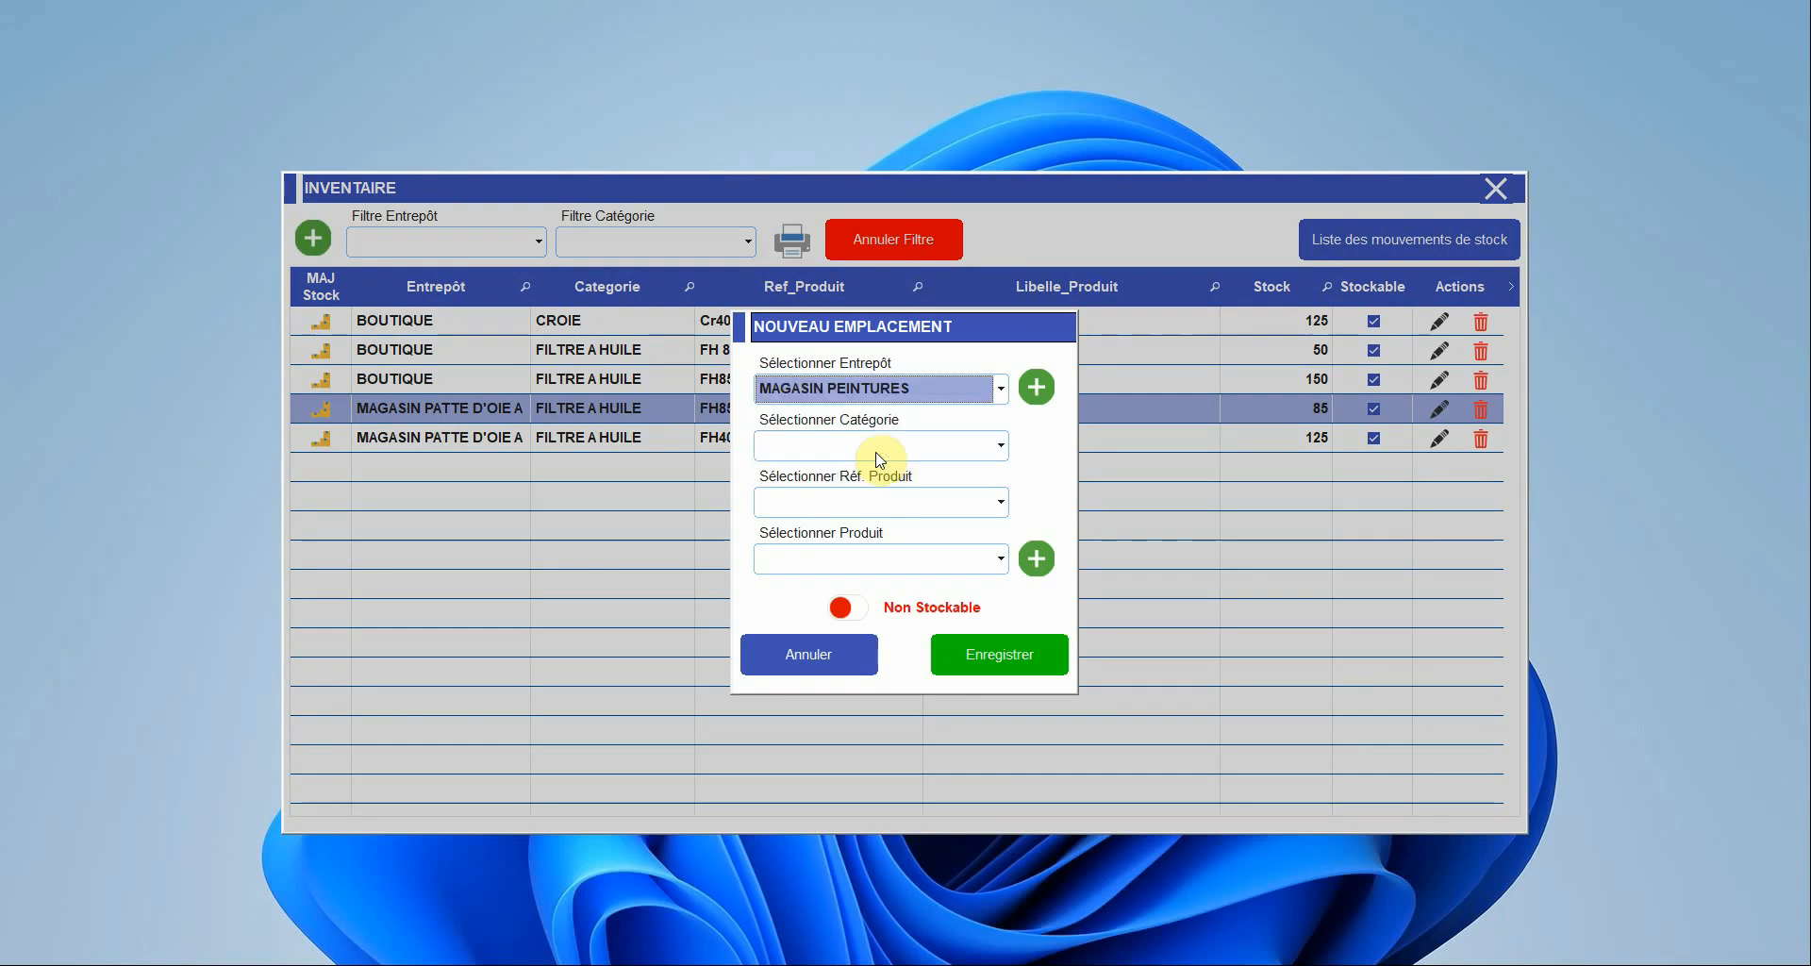
pyautogui.click(911, 450)
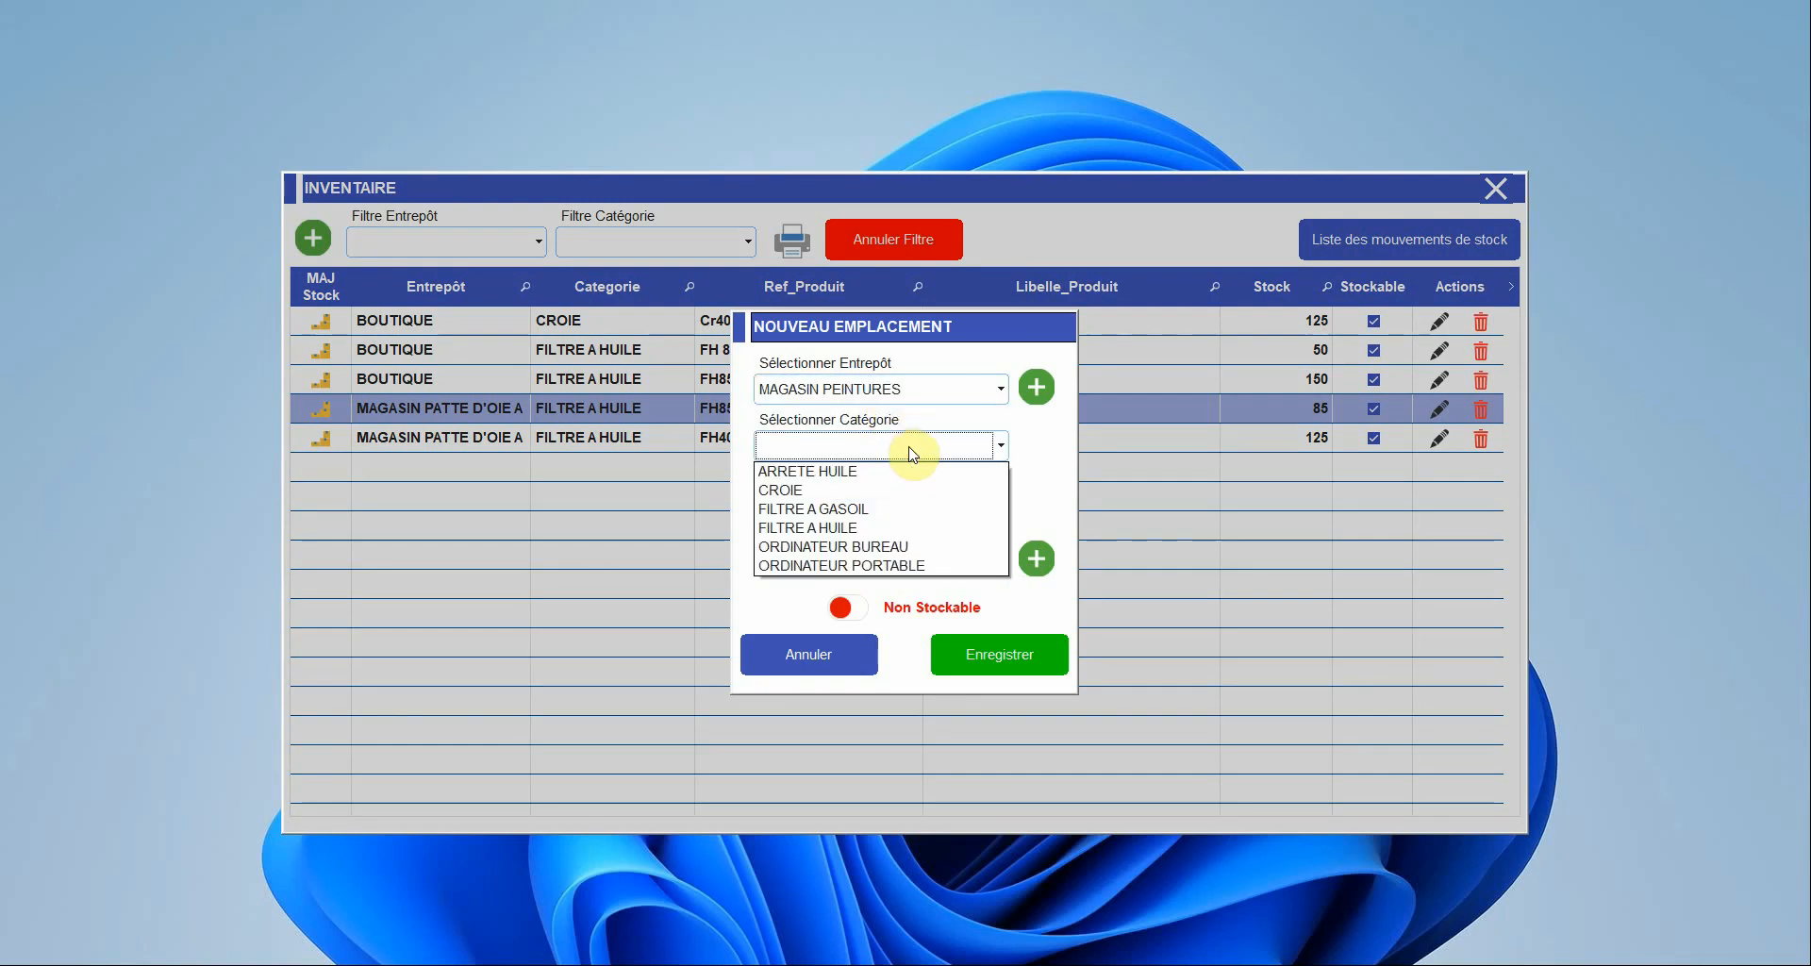
pyautogui.click(911, 452)
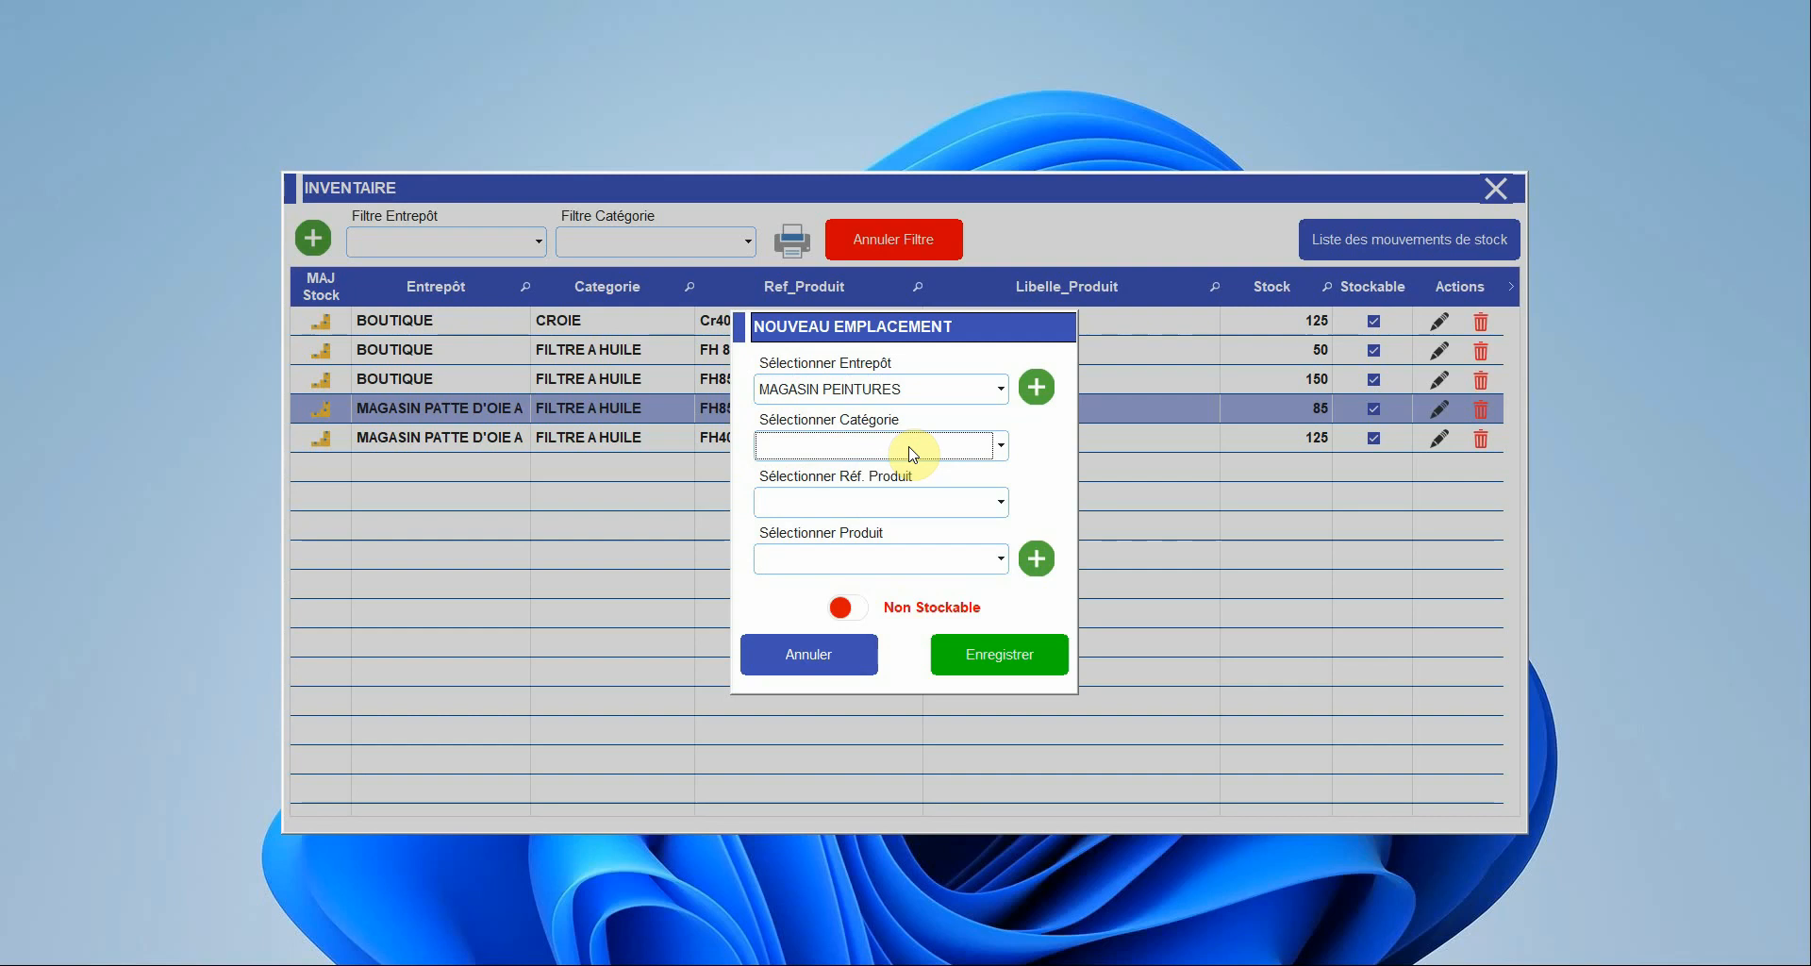
pyautogui.click(898, 397)
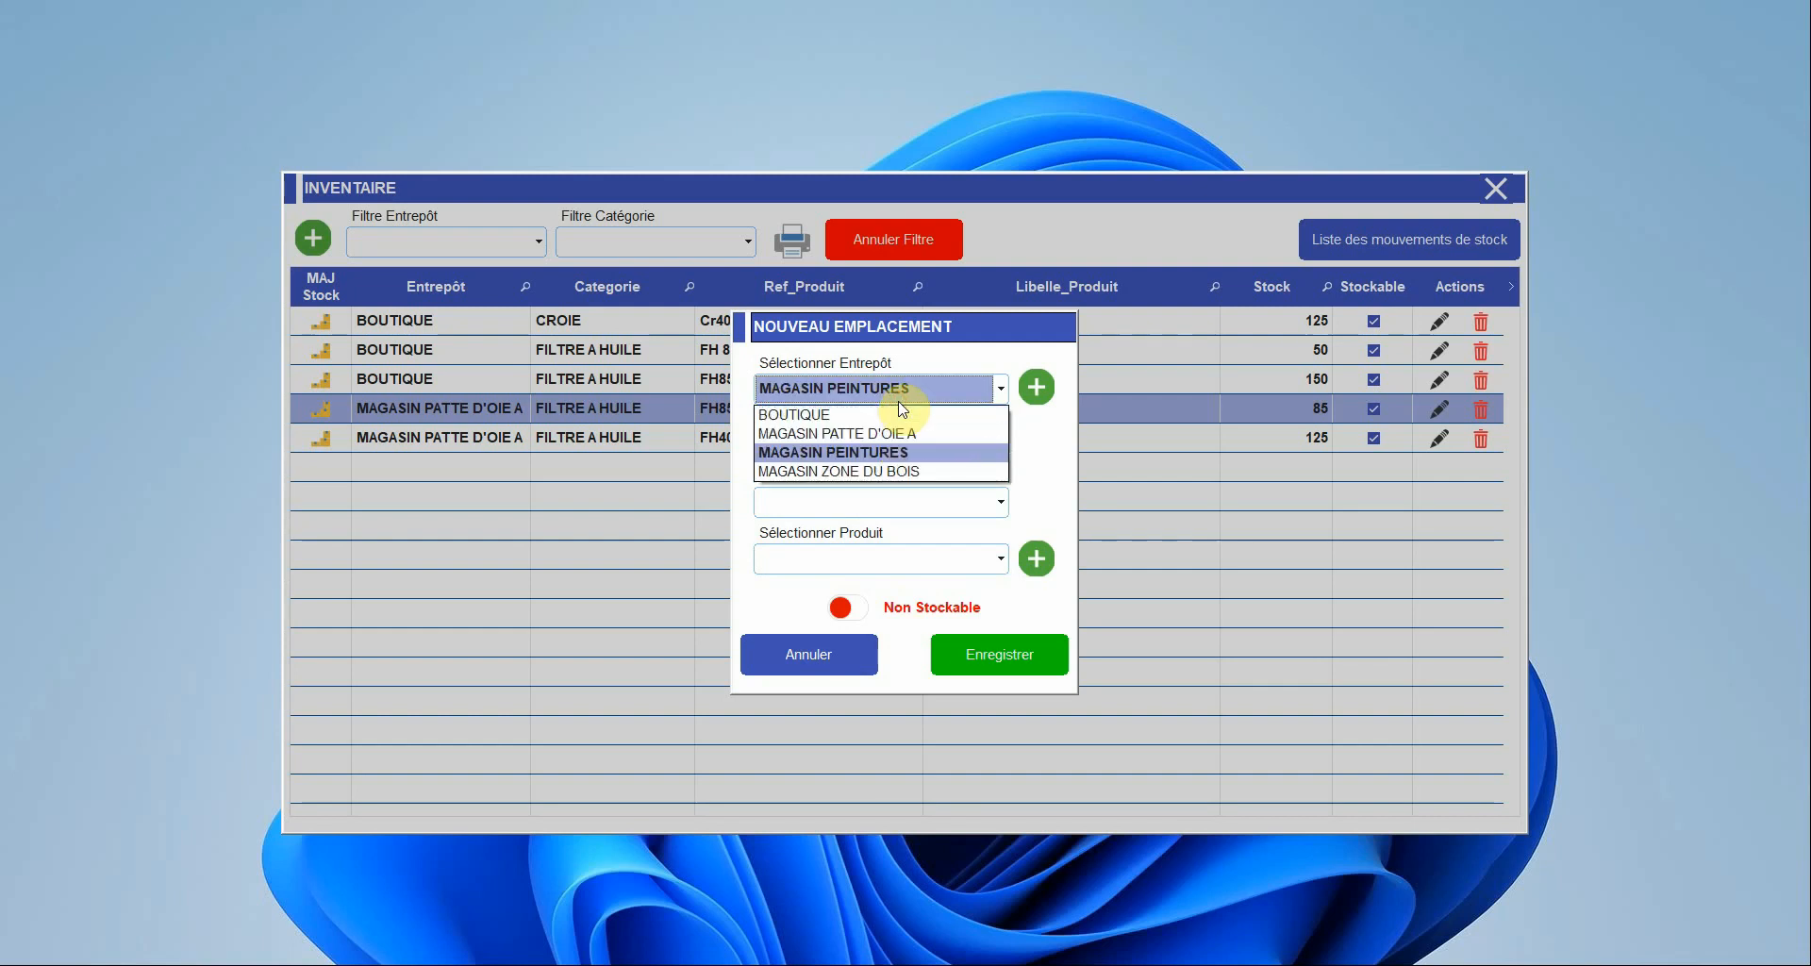
pyautogui.click(910, 472)
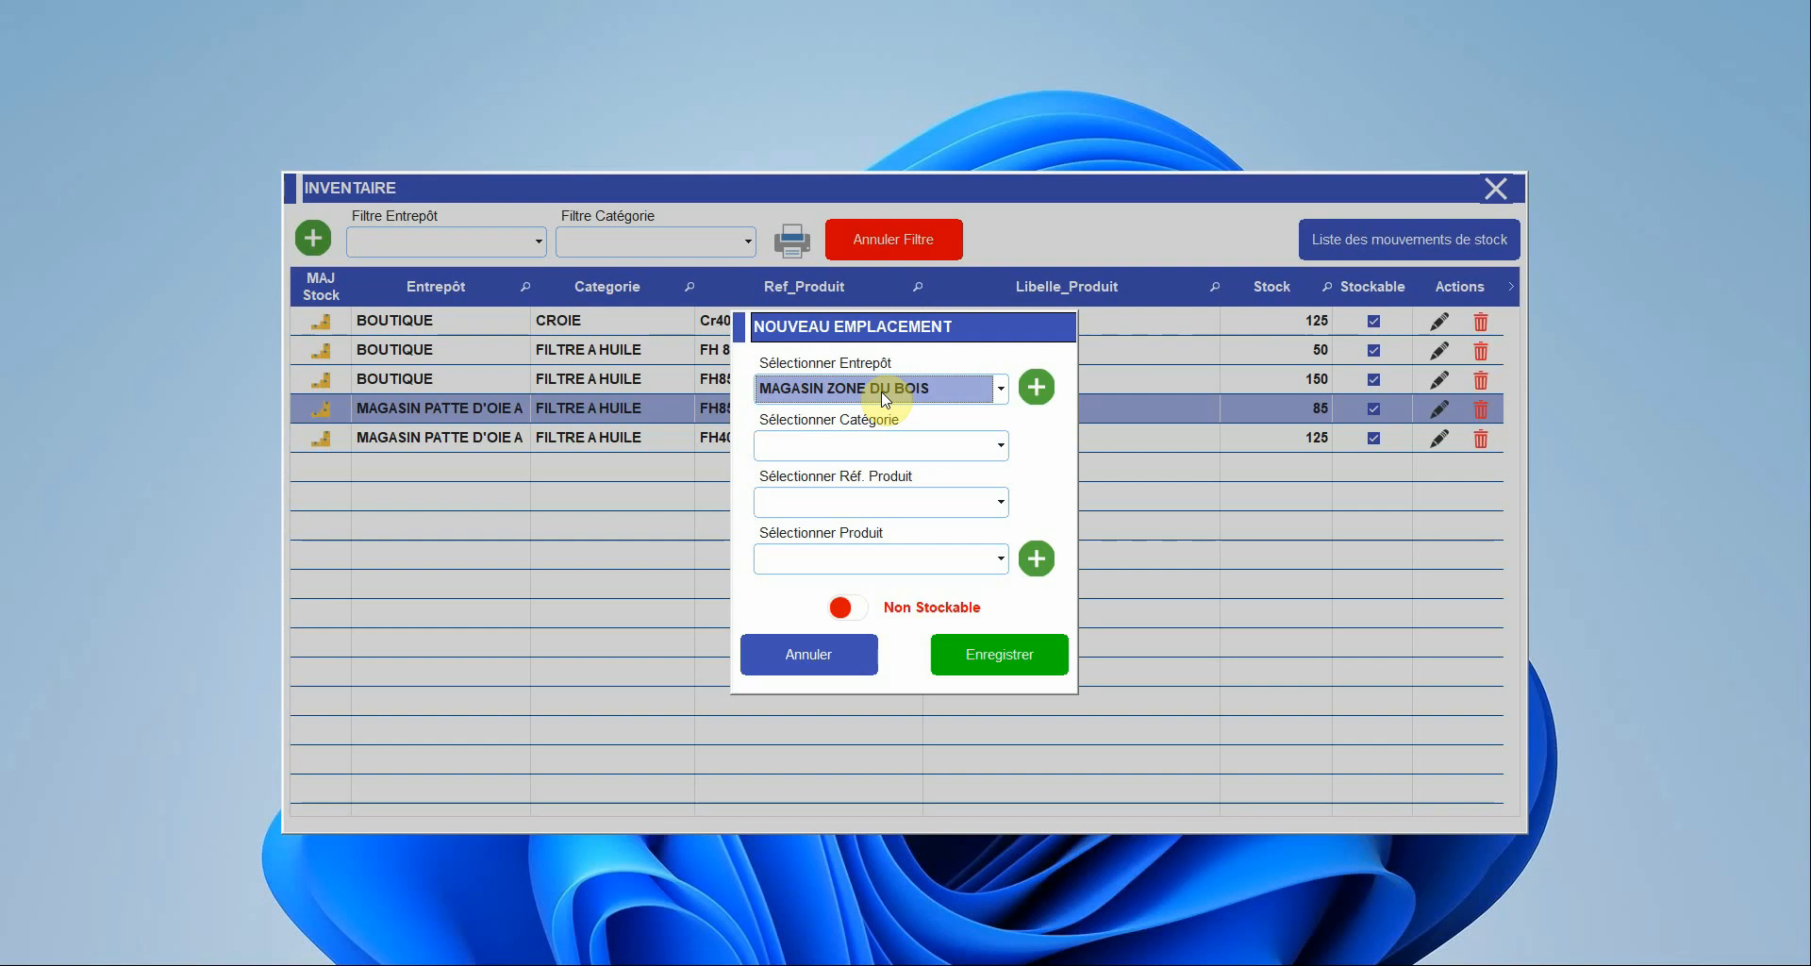
# Set the new location's category to ORDINATEUR BUREAU and product reference to OrBdELL4500, make it stockable, and save it
pyautogui.click(954, 447)
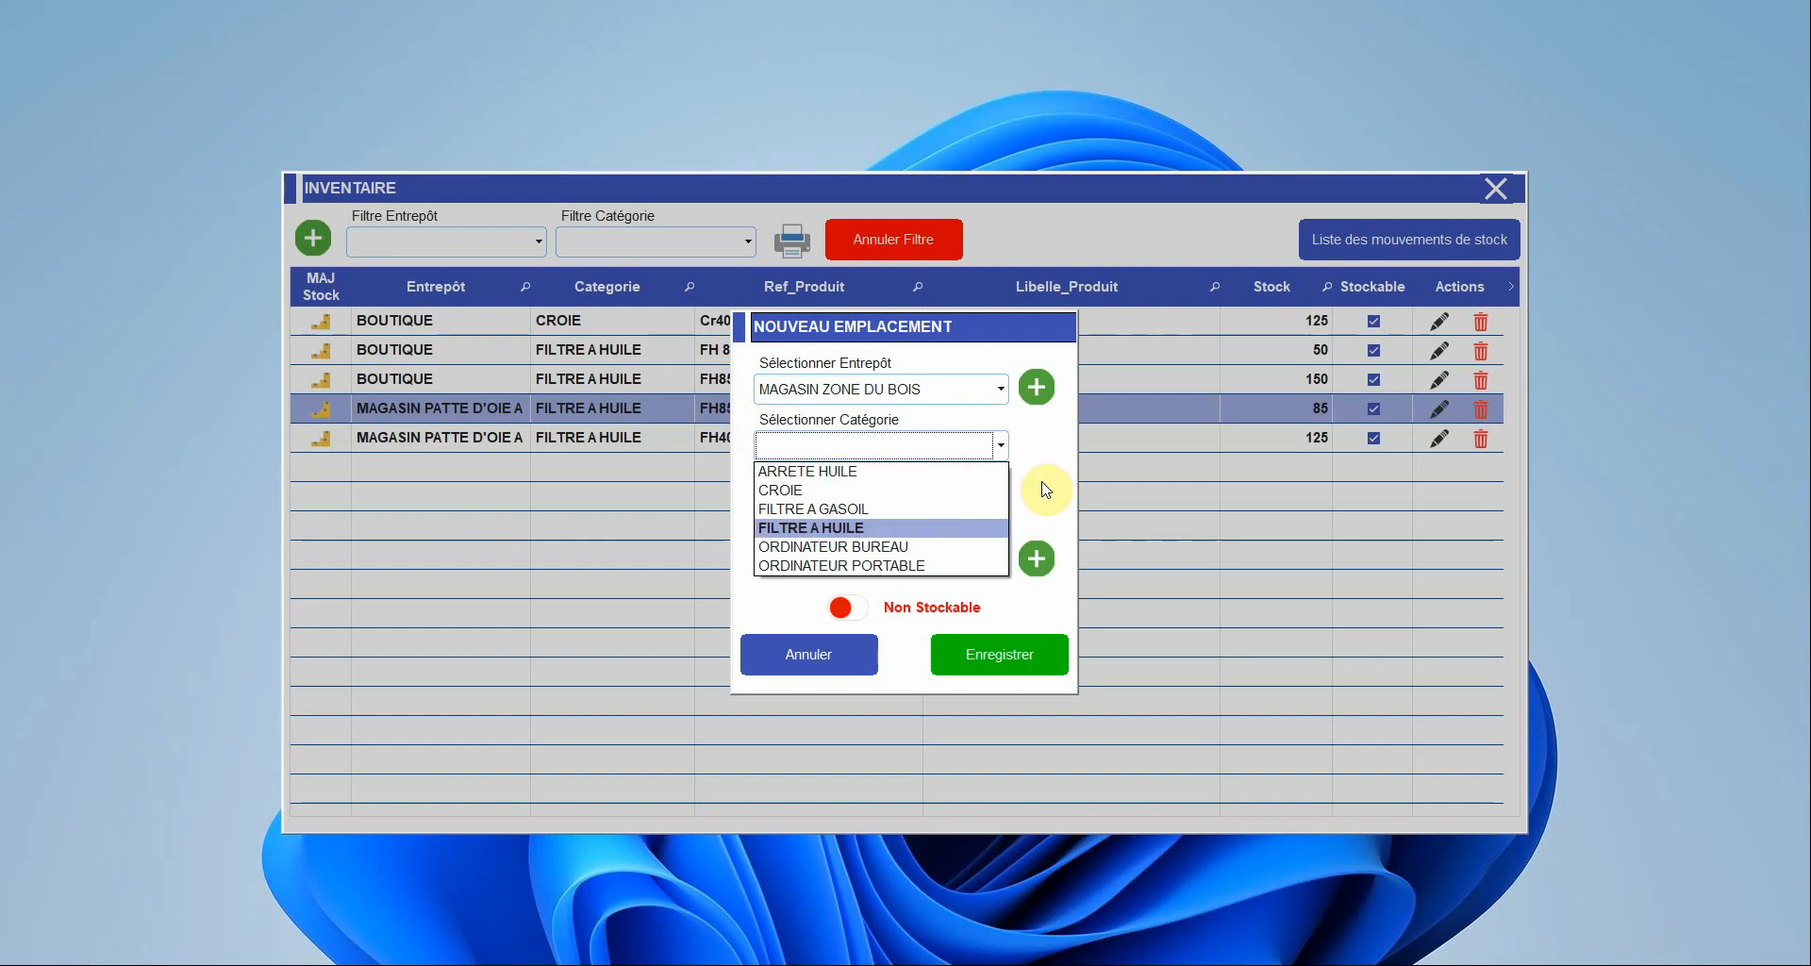
pyautogui.click(896, 549)
pyautogui.click(925, 502)
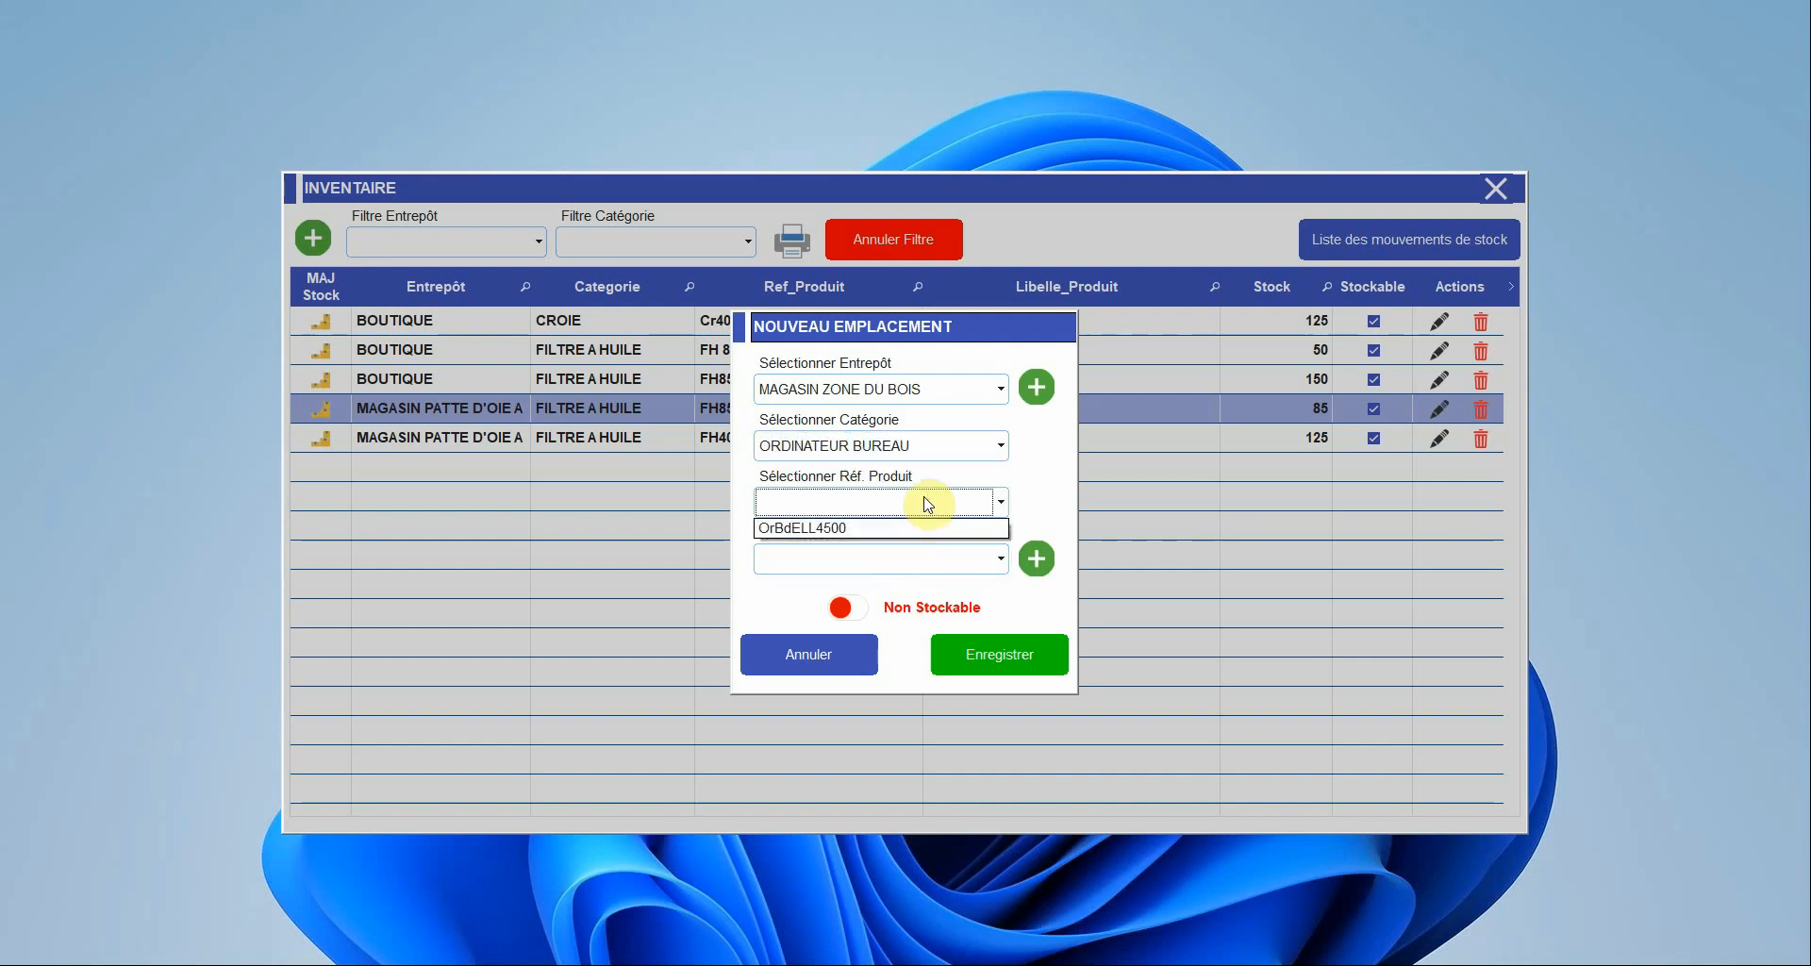
pyautogui.click(891, 528)
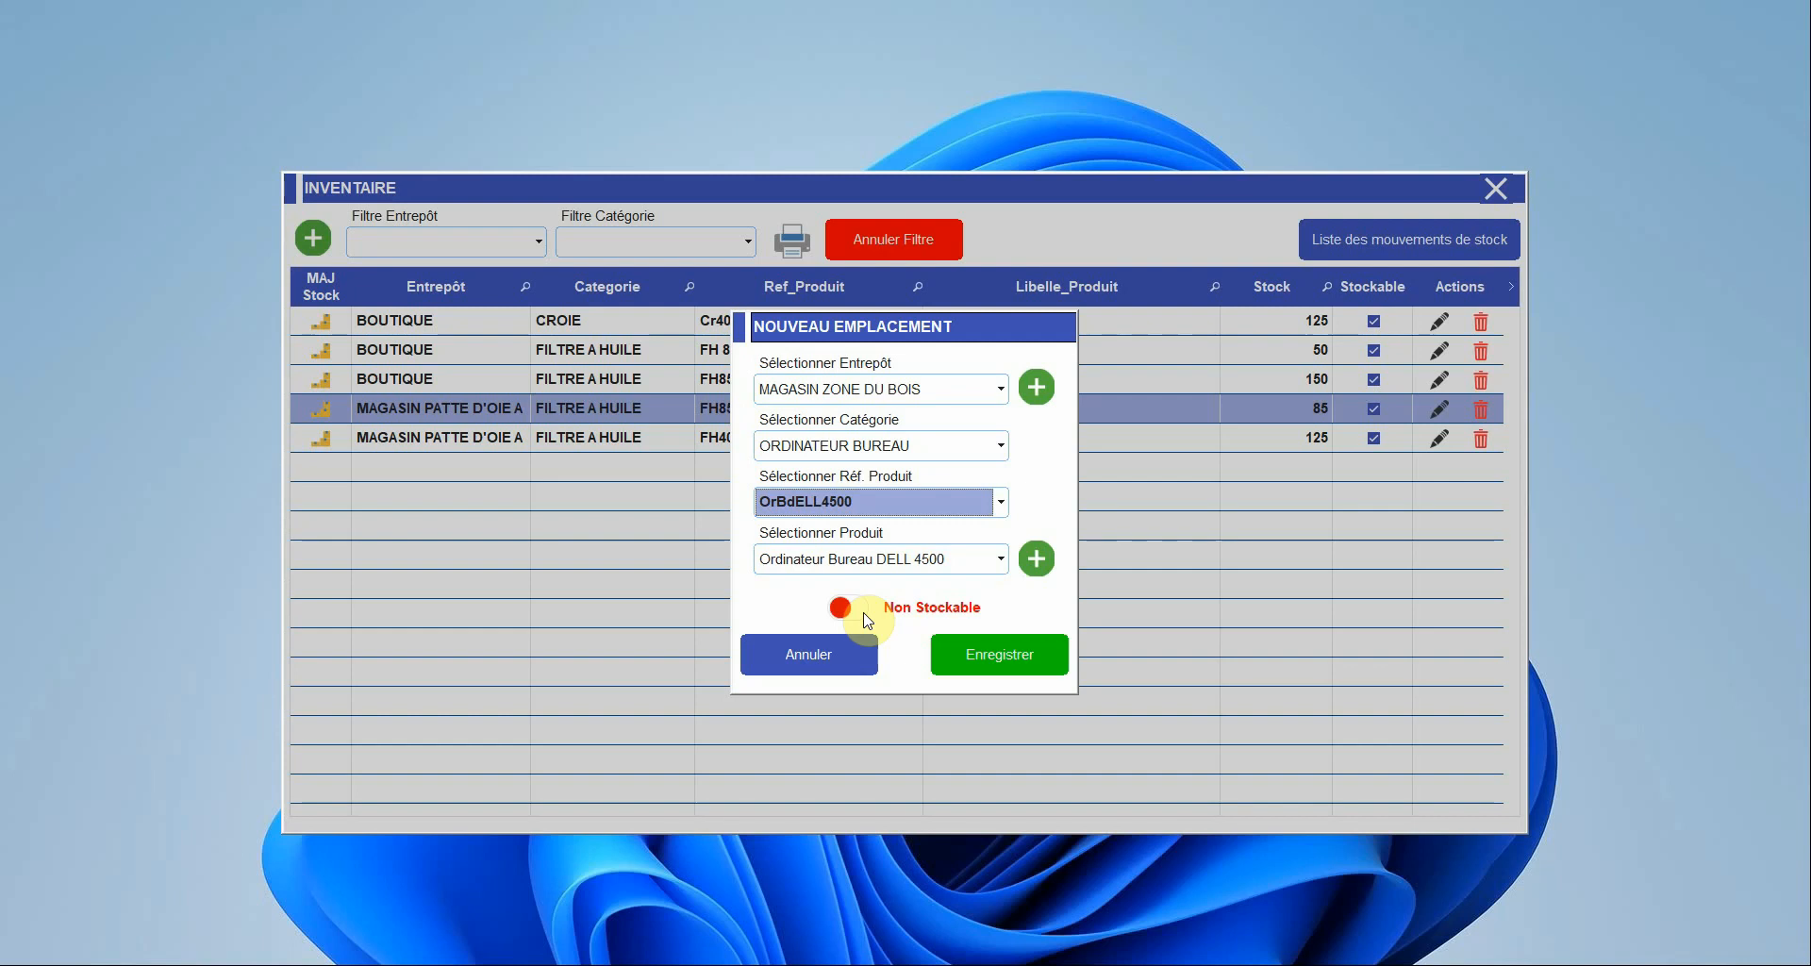
pyautogui.click(865, 615)
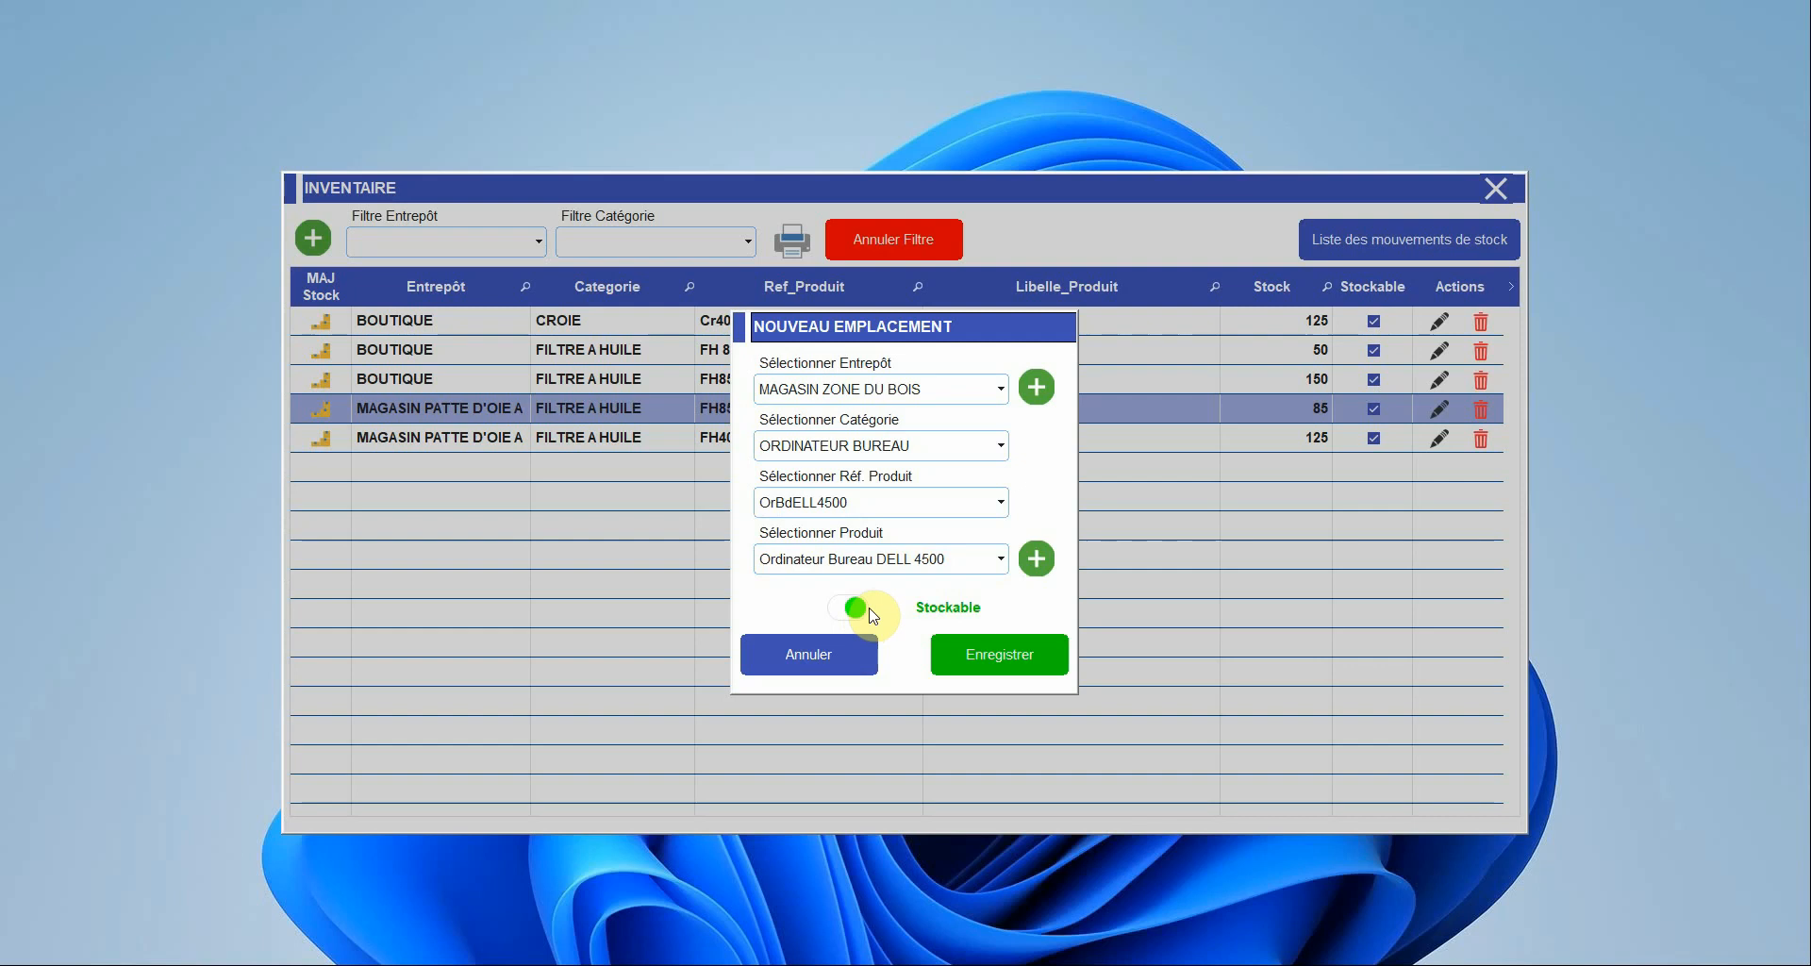
pyautogui.click(1010, 647)
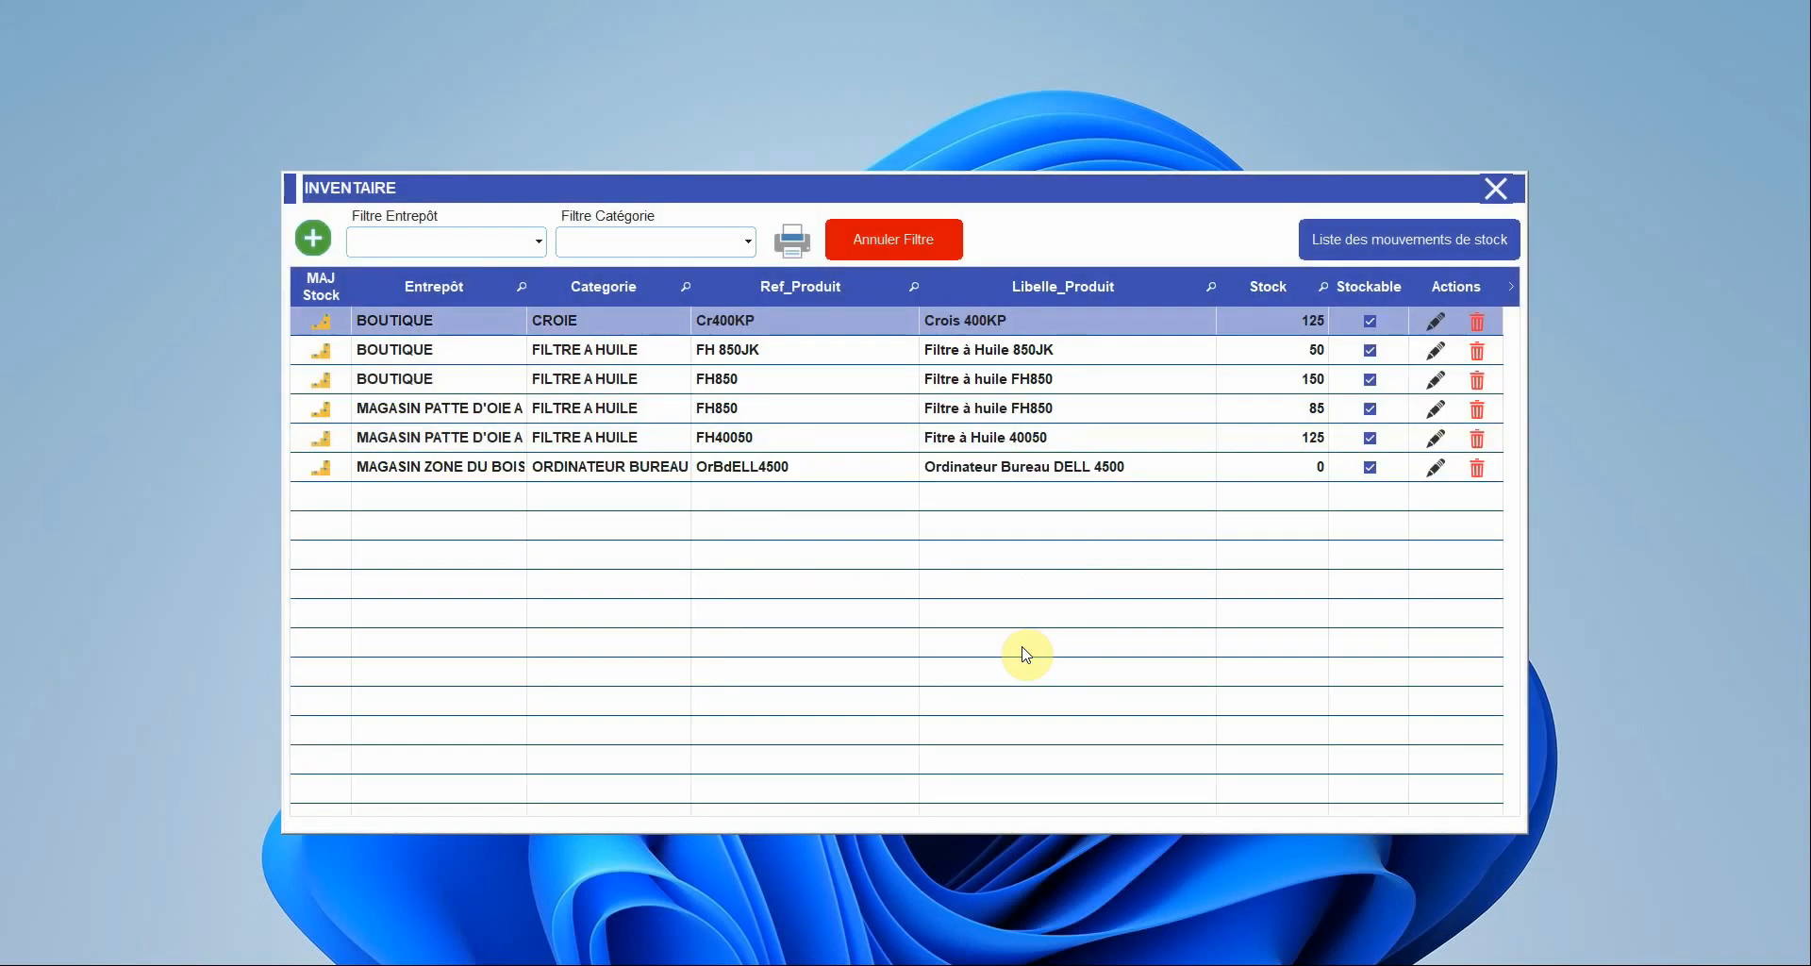
# Modify the OrBdELL4500 location in MAGASIN ZONE DU BOIS to be non-stockable and save it
pyautogui.click(547, 469)
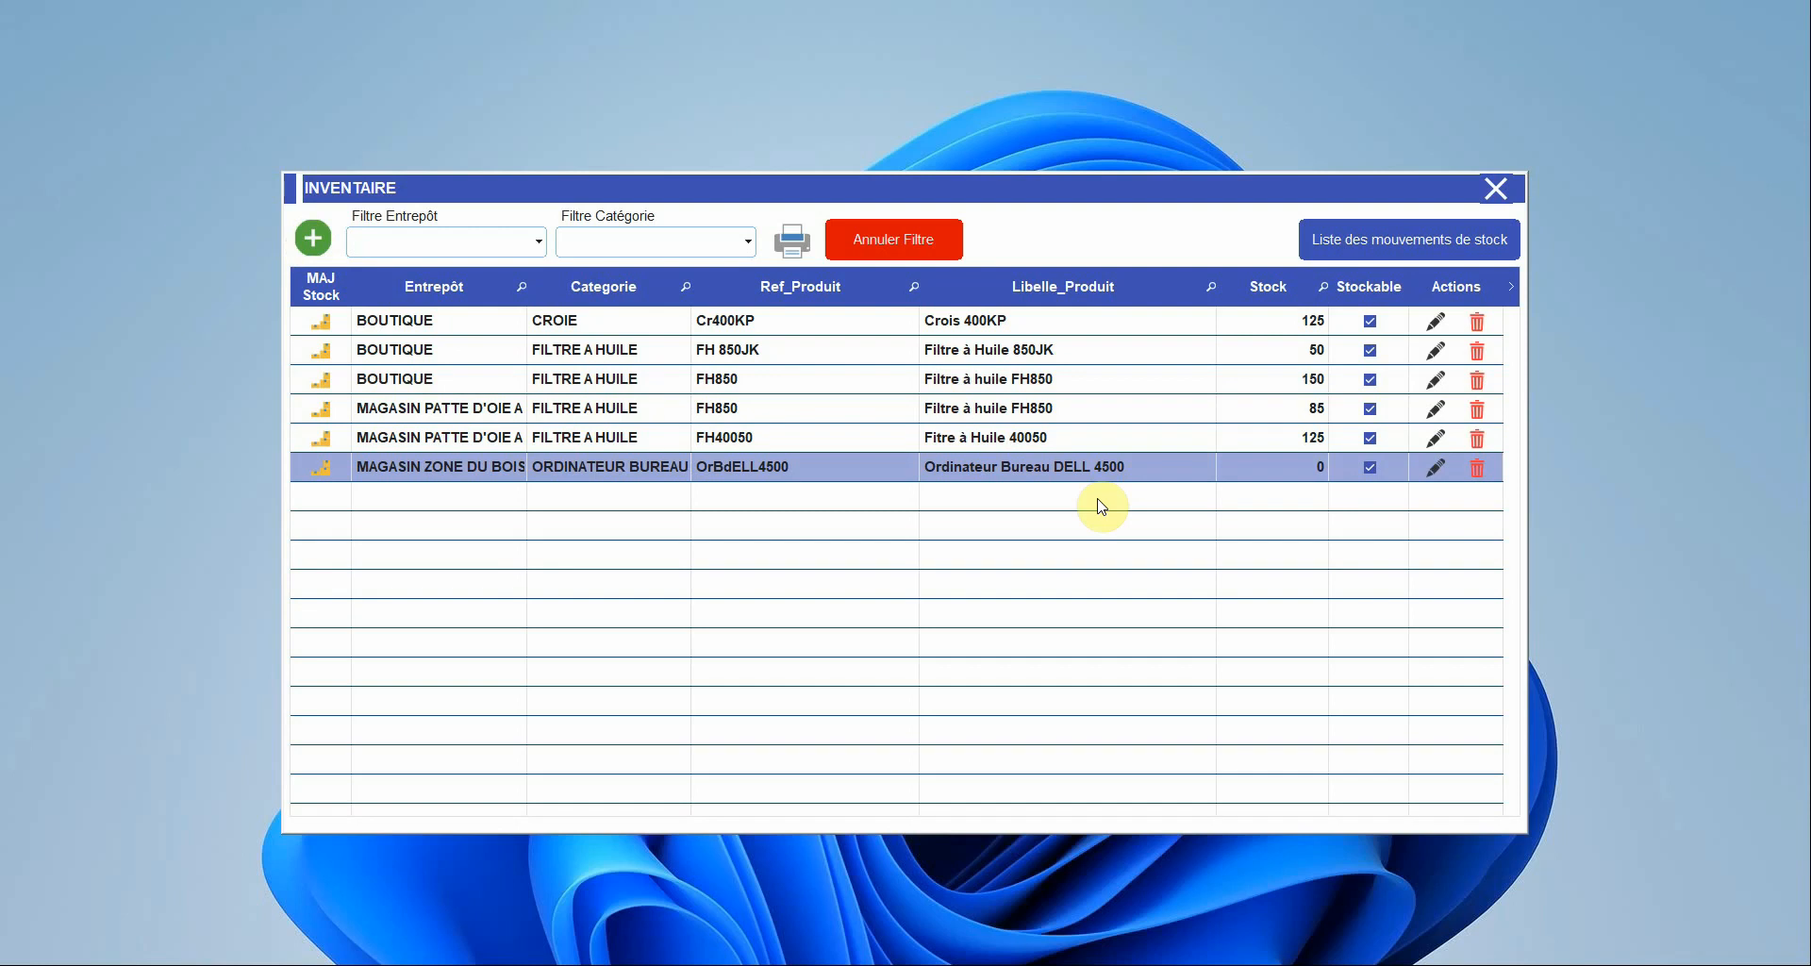
pyautogui.click(1428, 466)
pyautogui.click(904, 550)
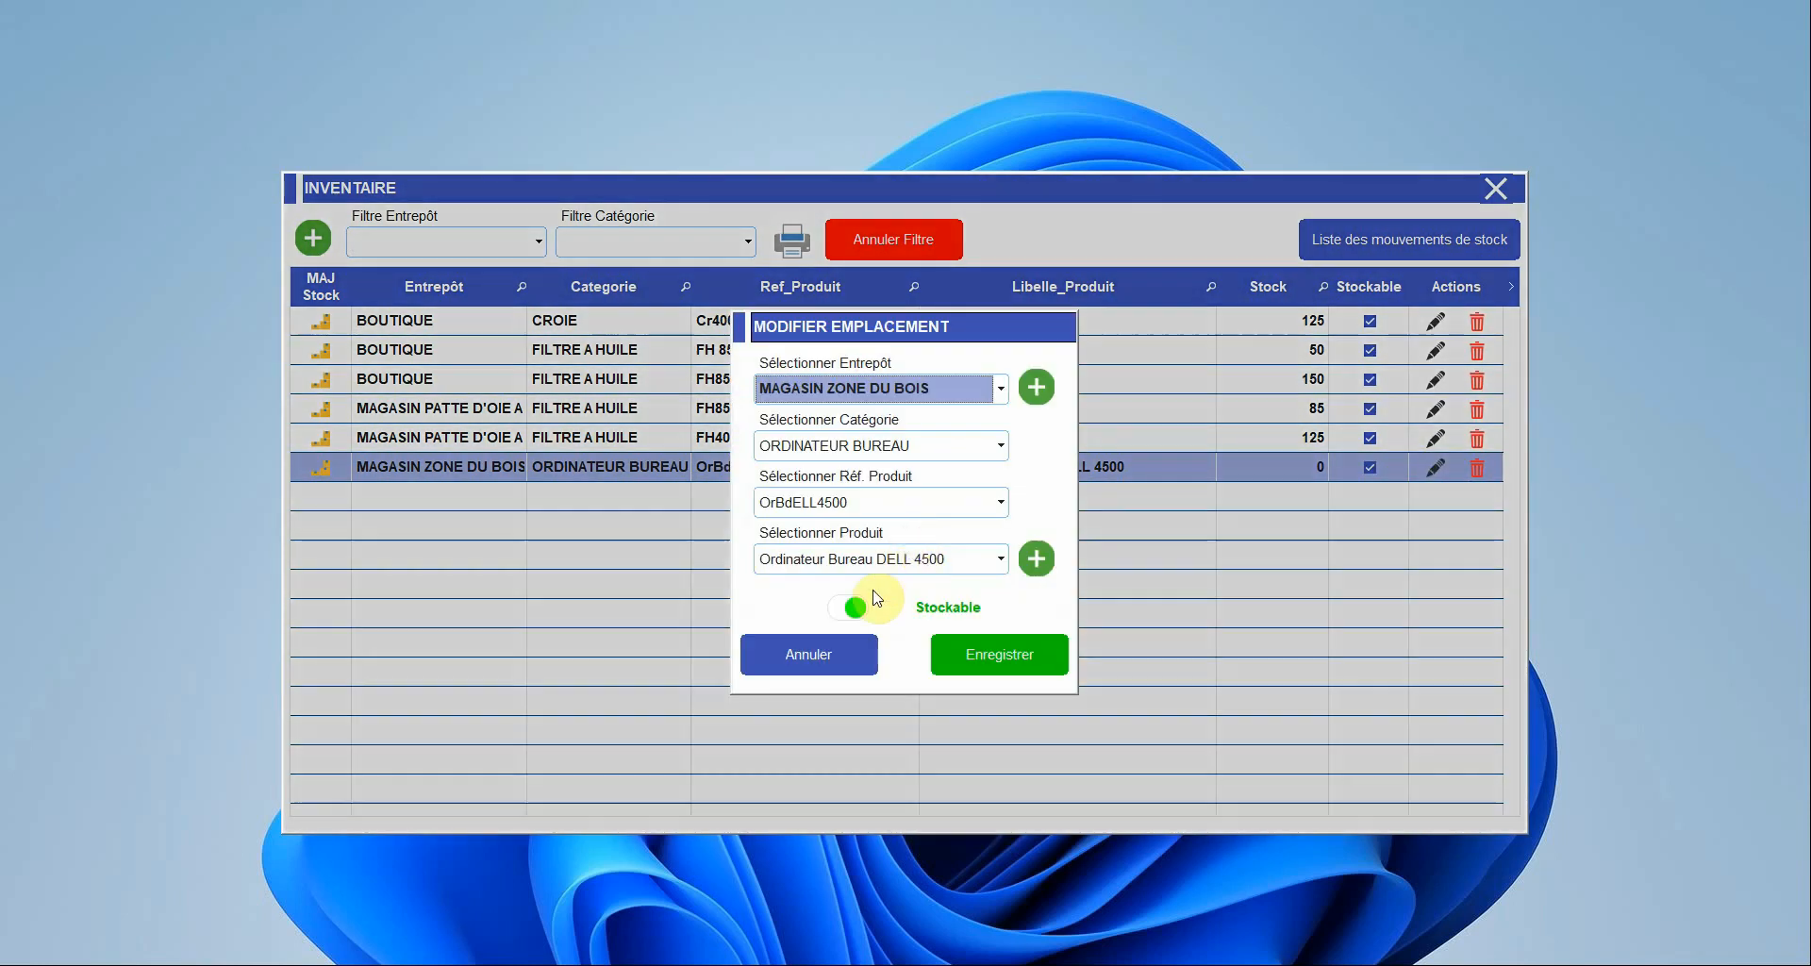
pyautogui.click(851, 607)
pyautogui.click(988, 653)
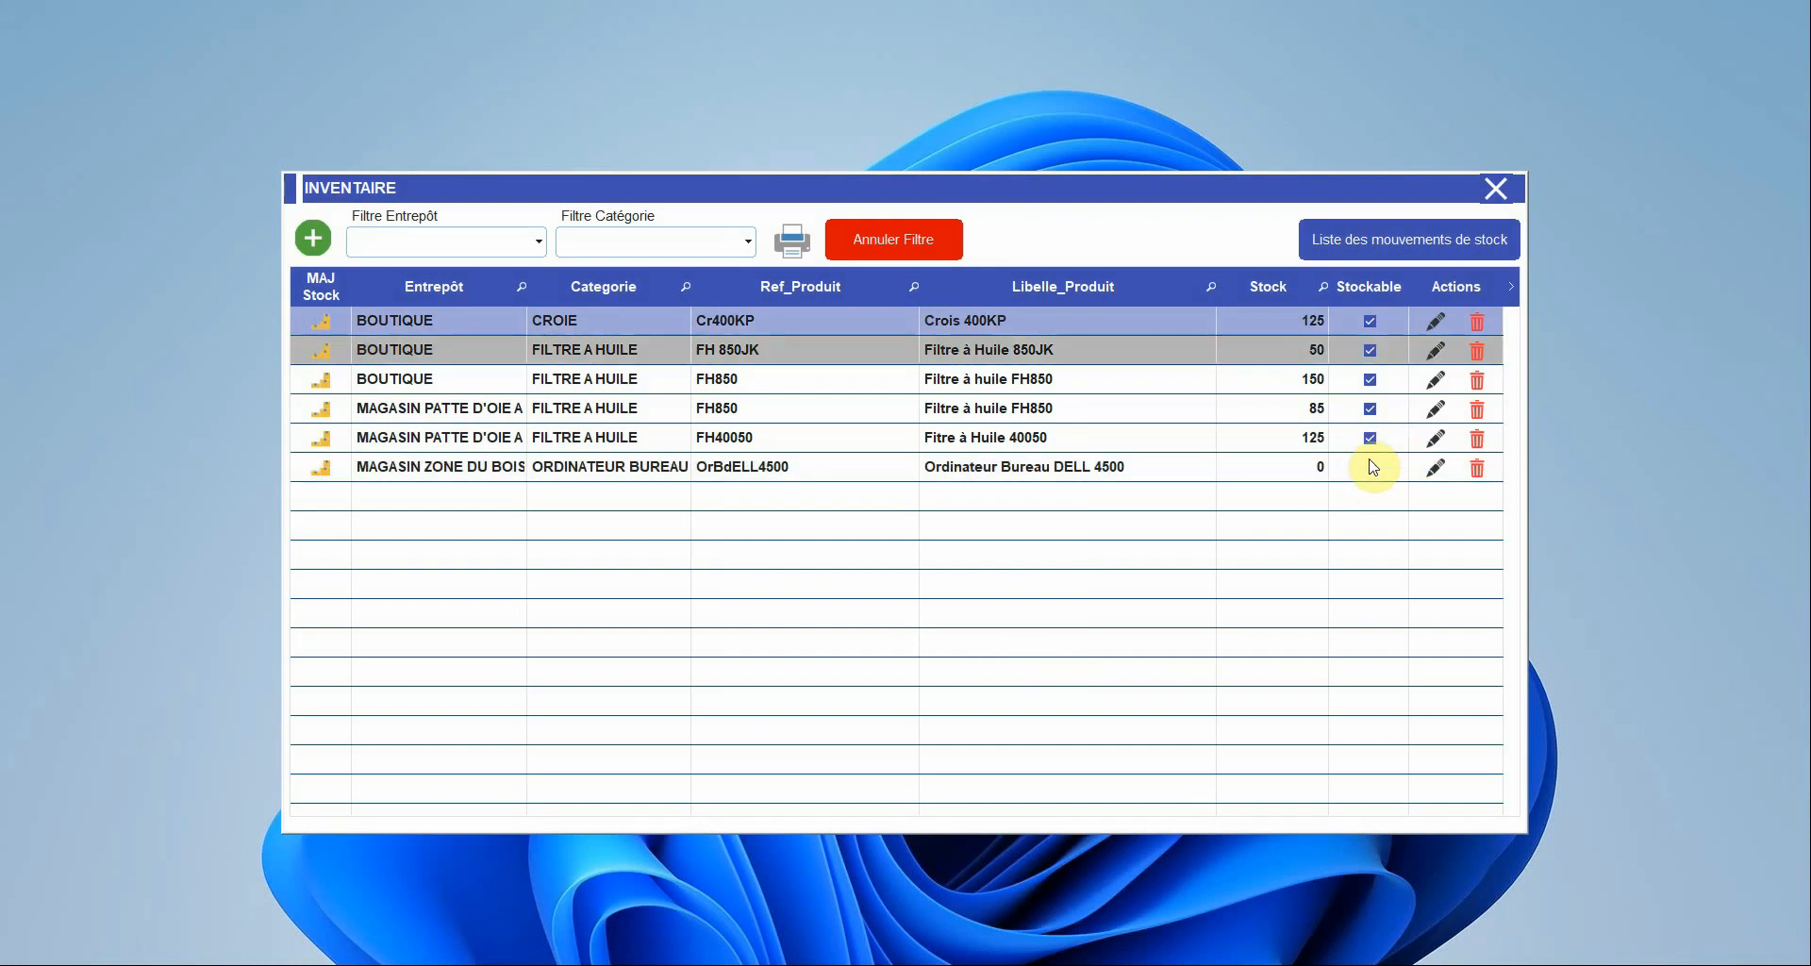
# Switch the OrBdELL4500 location back to stockable and save the modification
pyautogui.click(1435, 466)
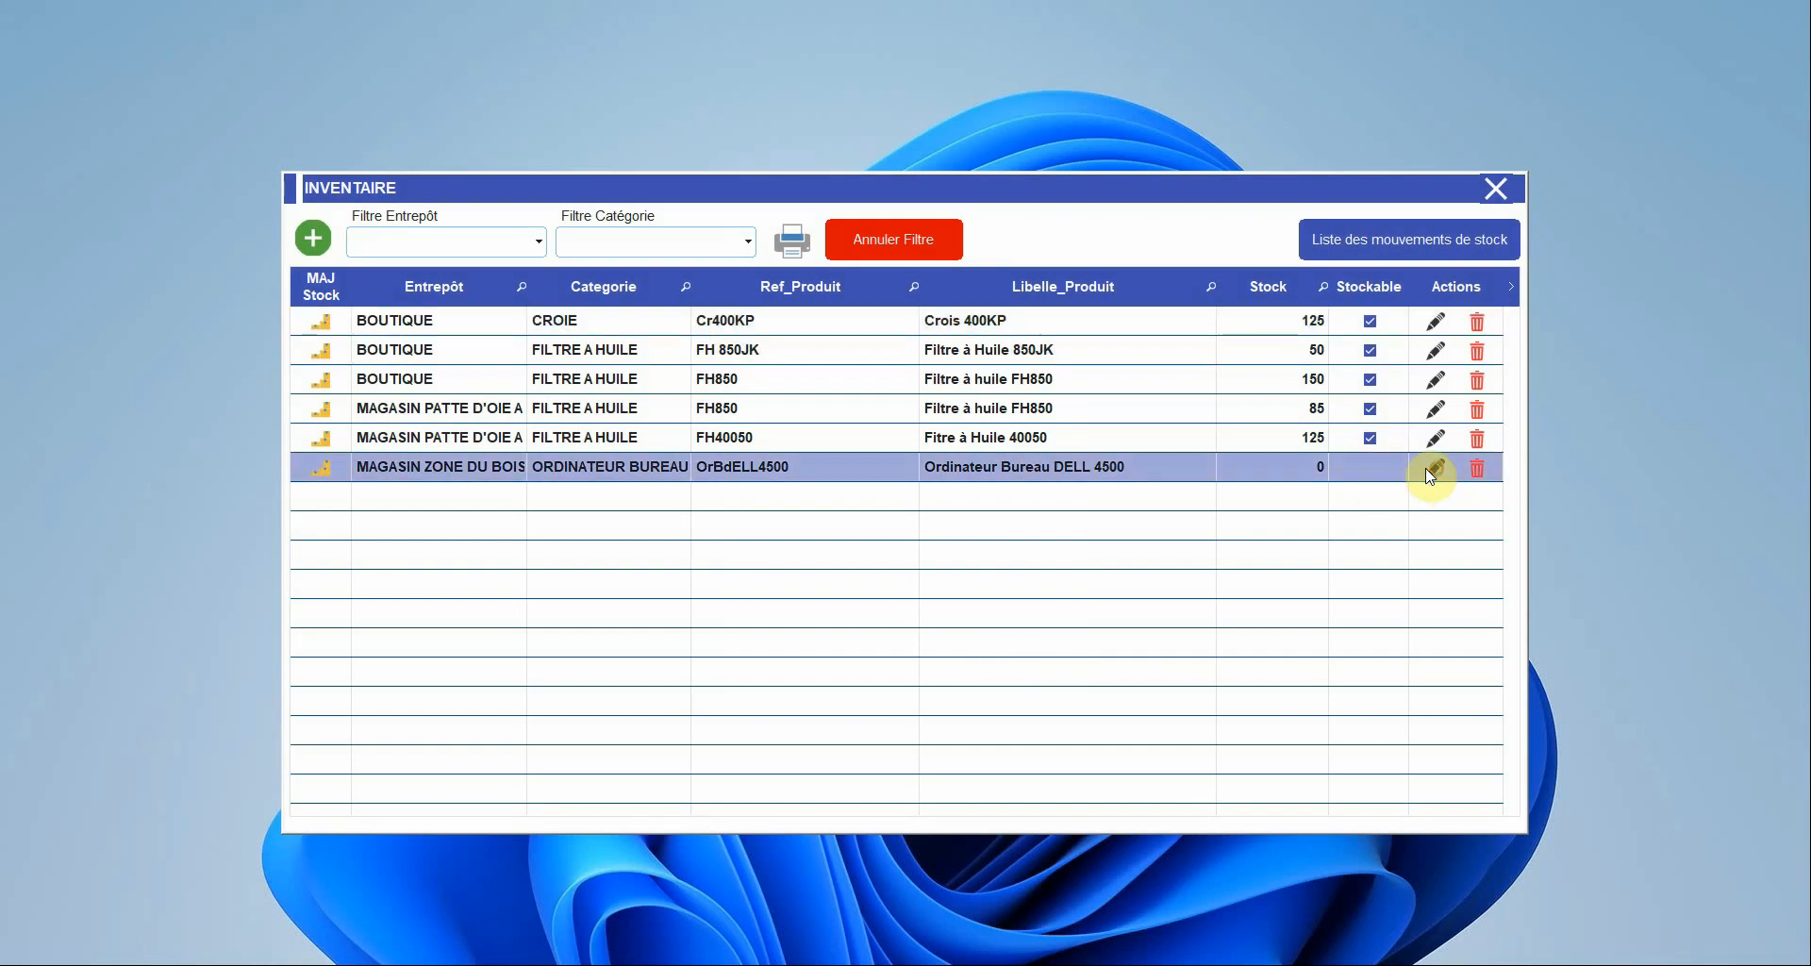
pyautogui.click(907, 553)
pyautogui.click(854, 606)
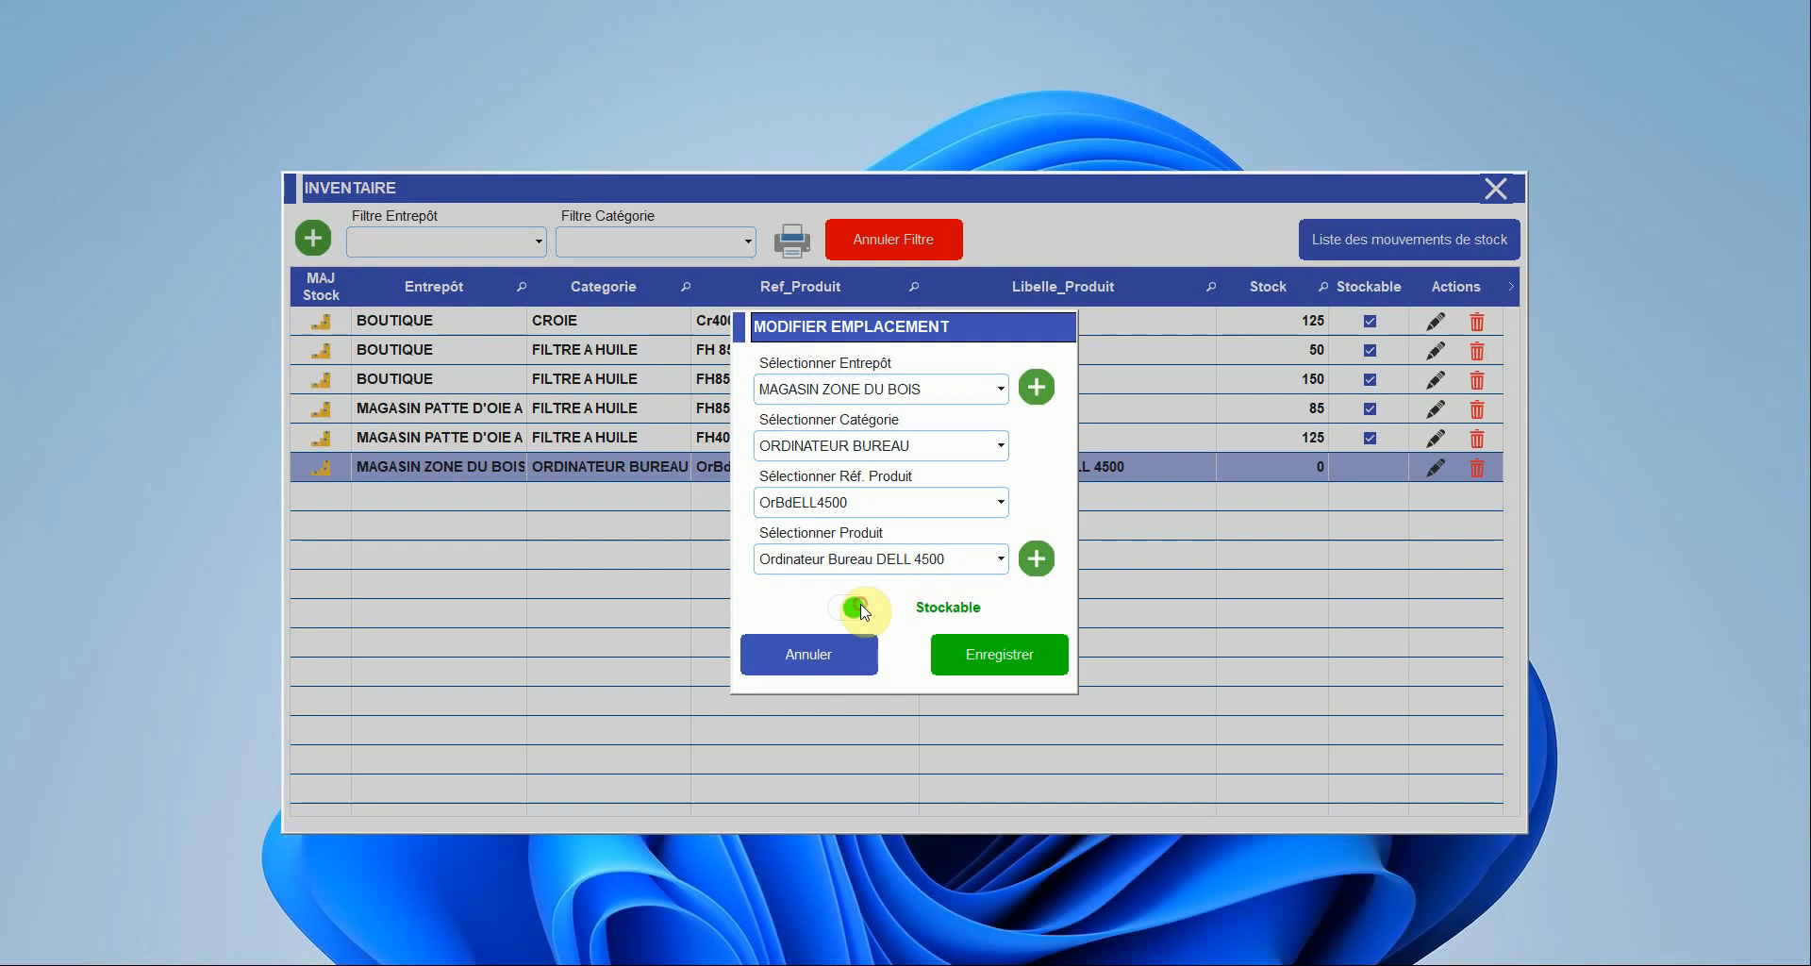
pyautogui.click(966, 647)
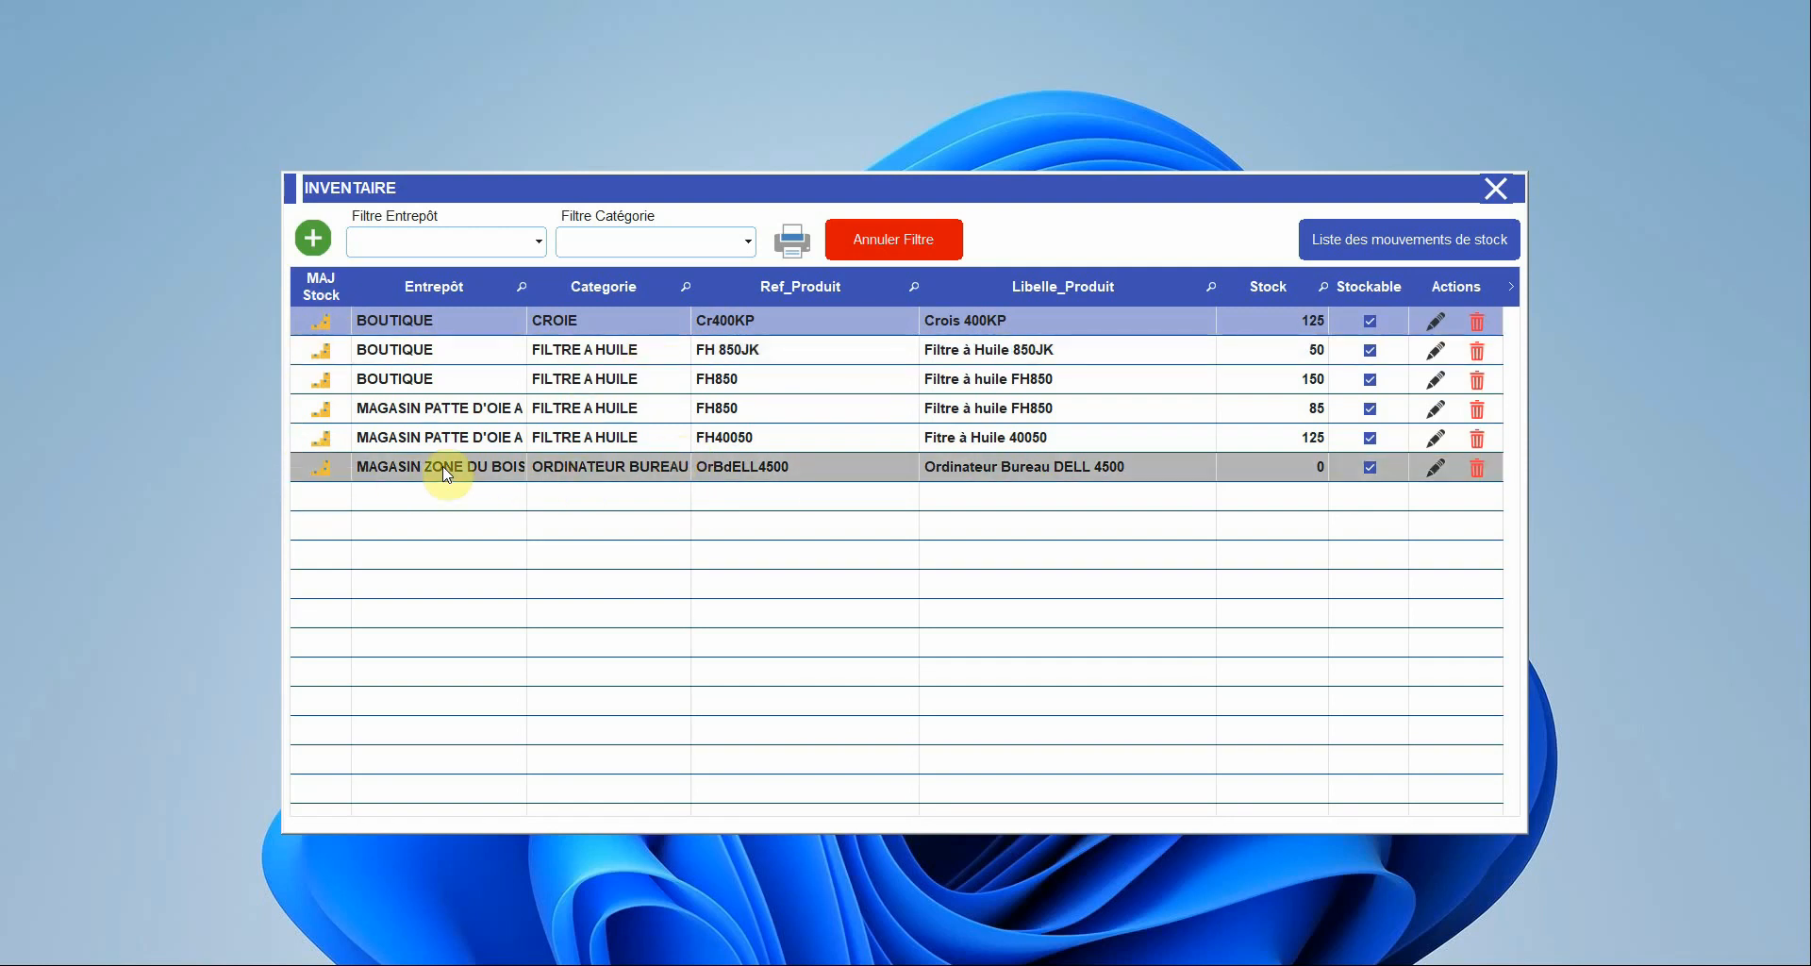
# Record an Entrée stock movement of quantity 65 for OrBdELL4500 in MAGASIN ZONE DU BOIS and save it
pyautogui.click(317, 468)
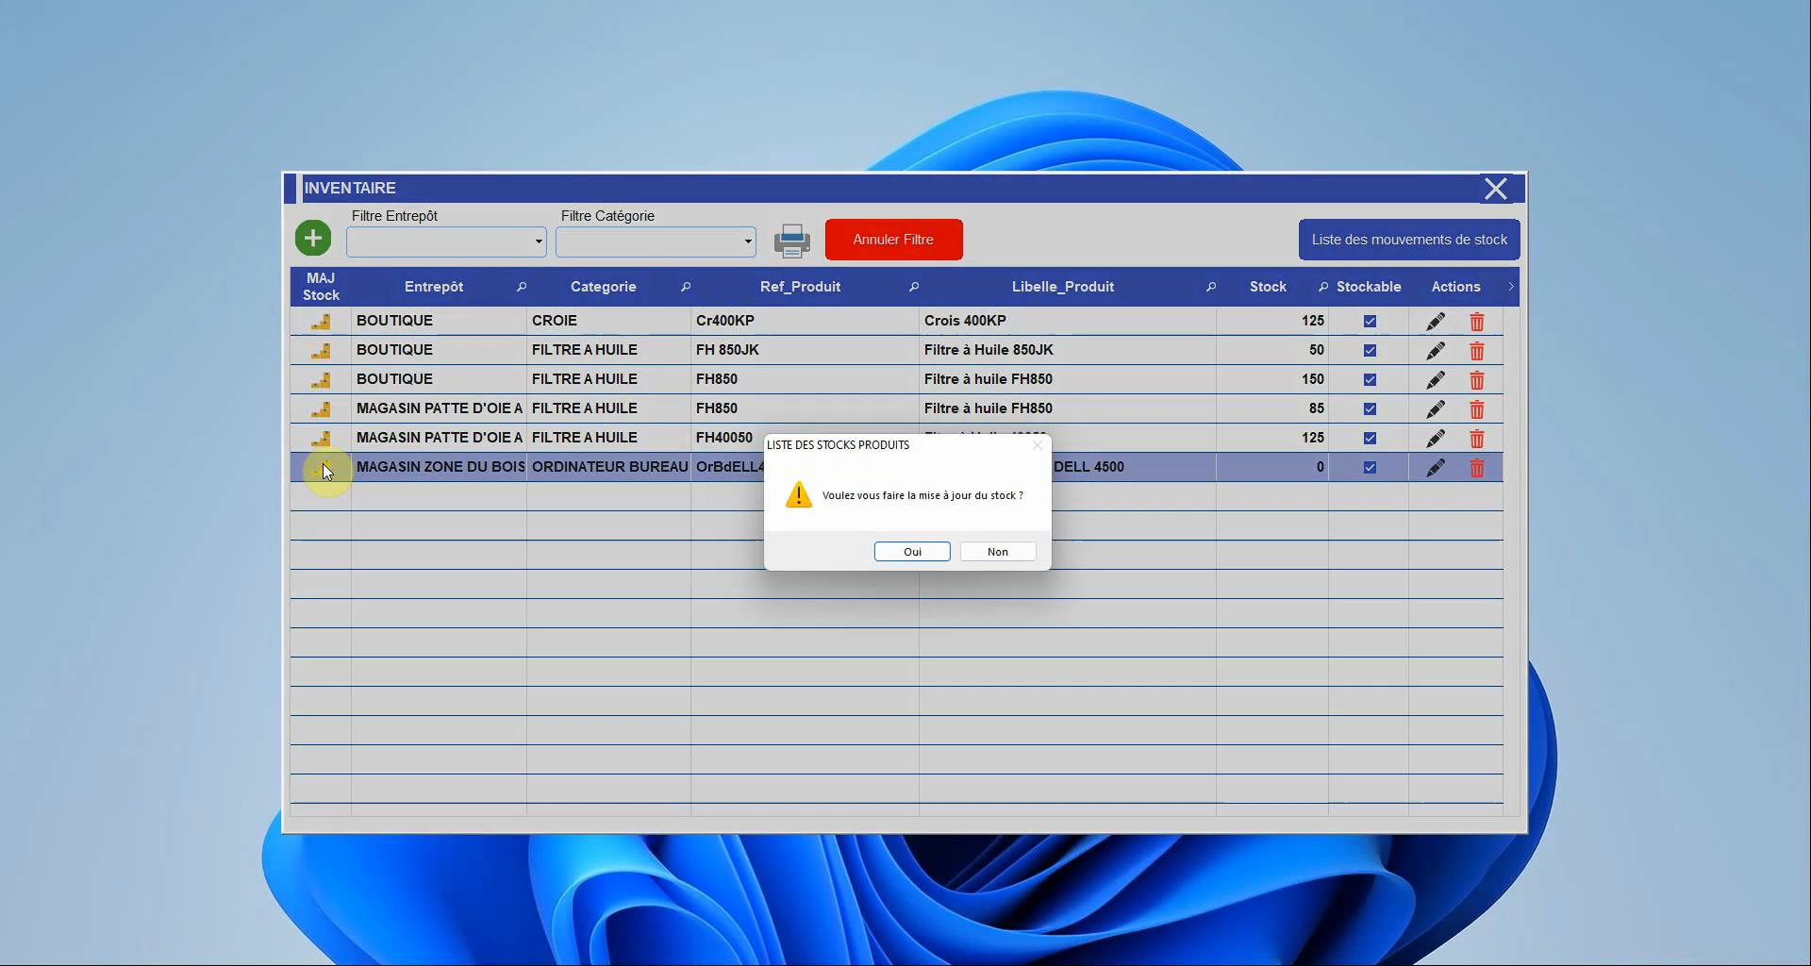
pyautogui.click(919, 552)
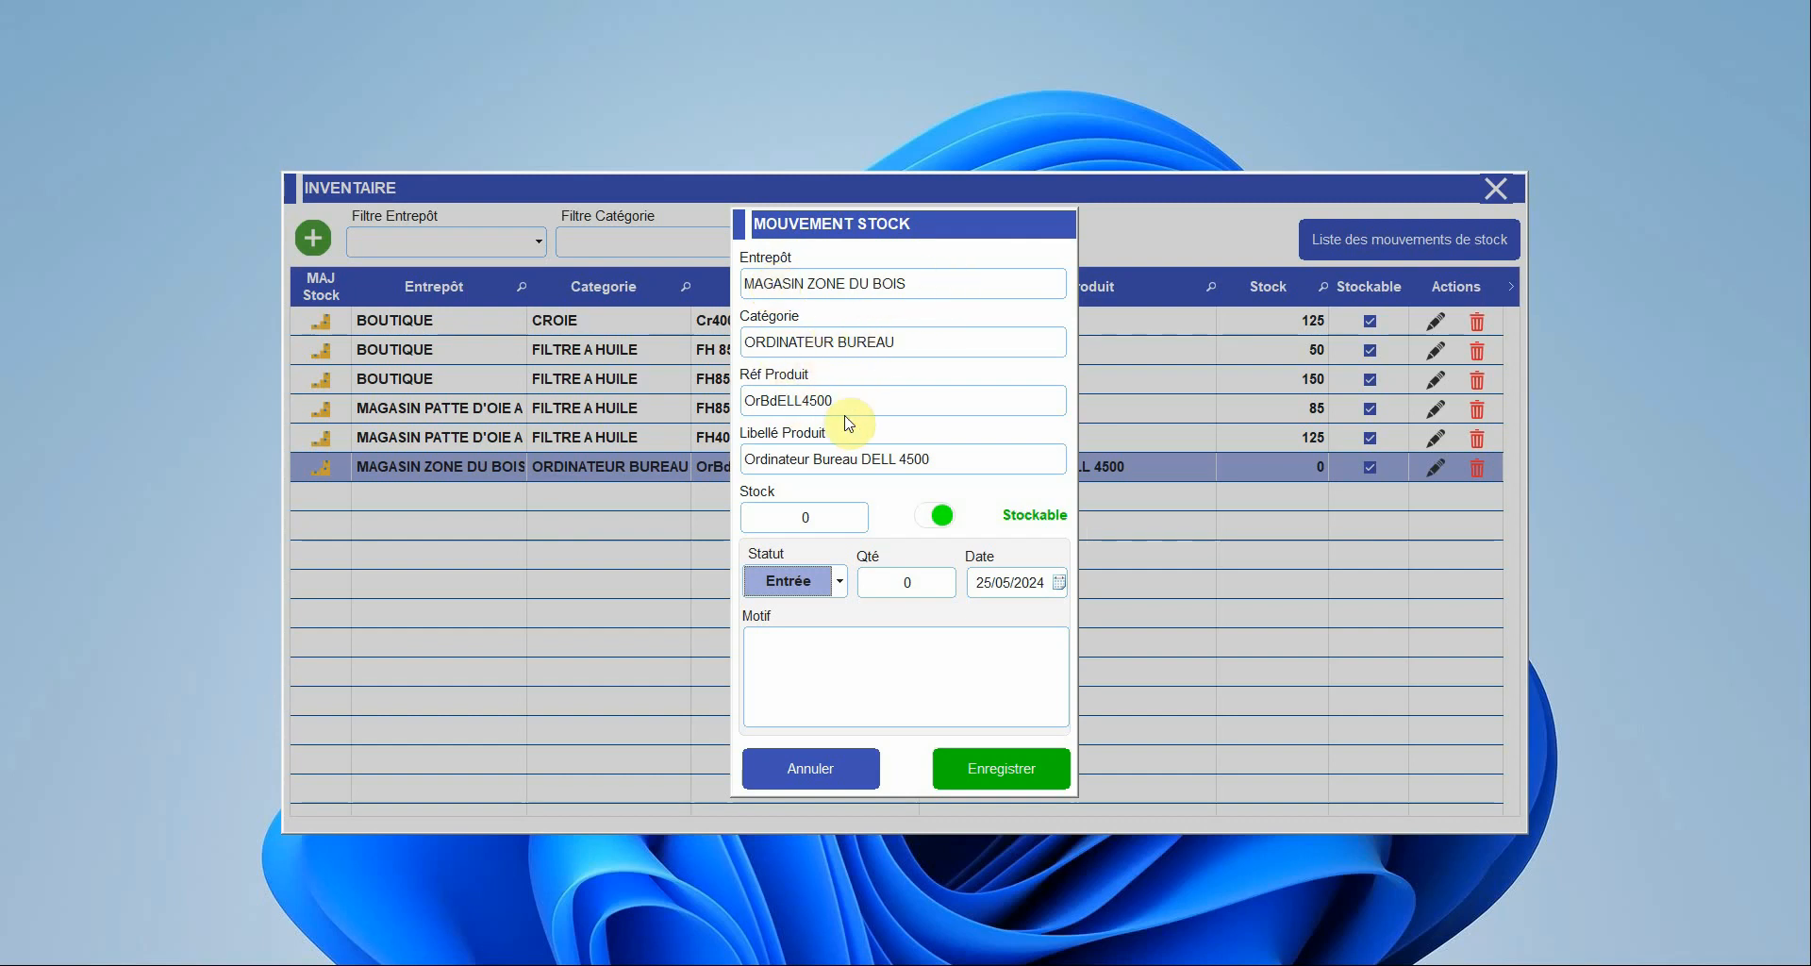
pyautogui.click(800, 515)
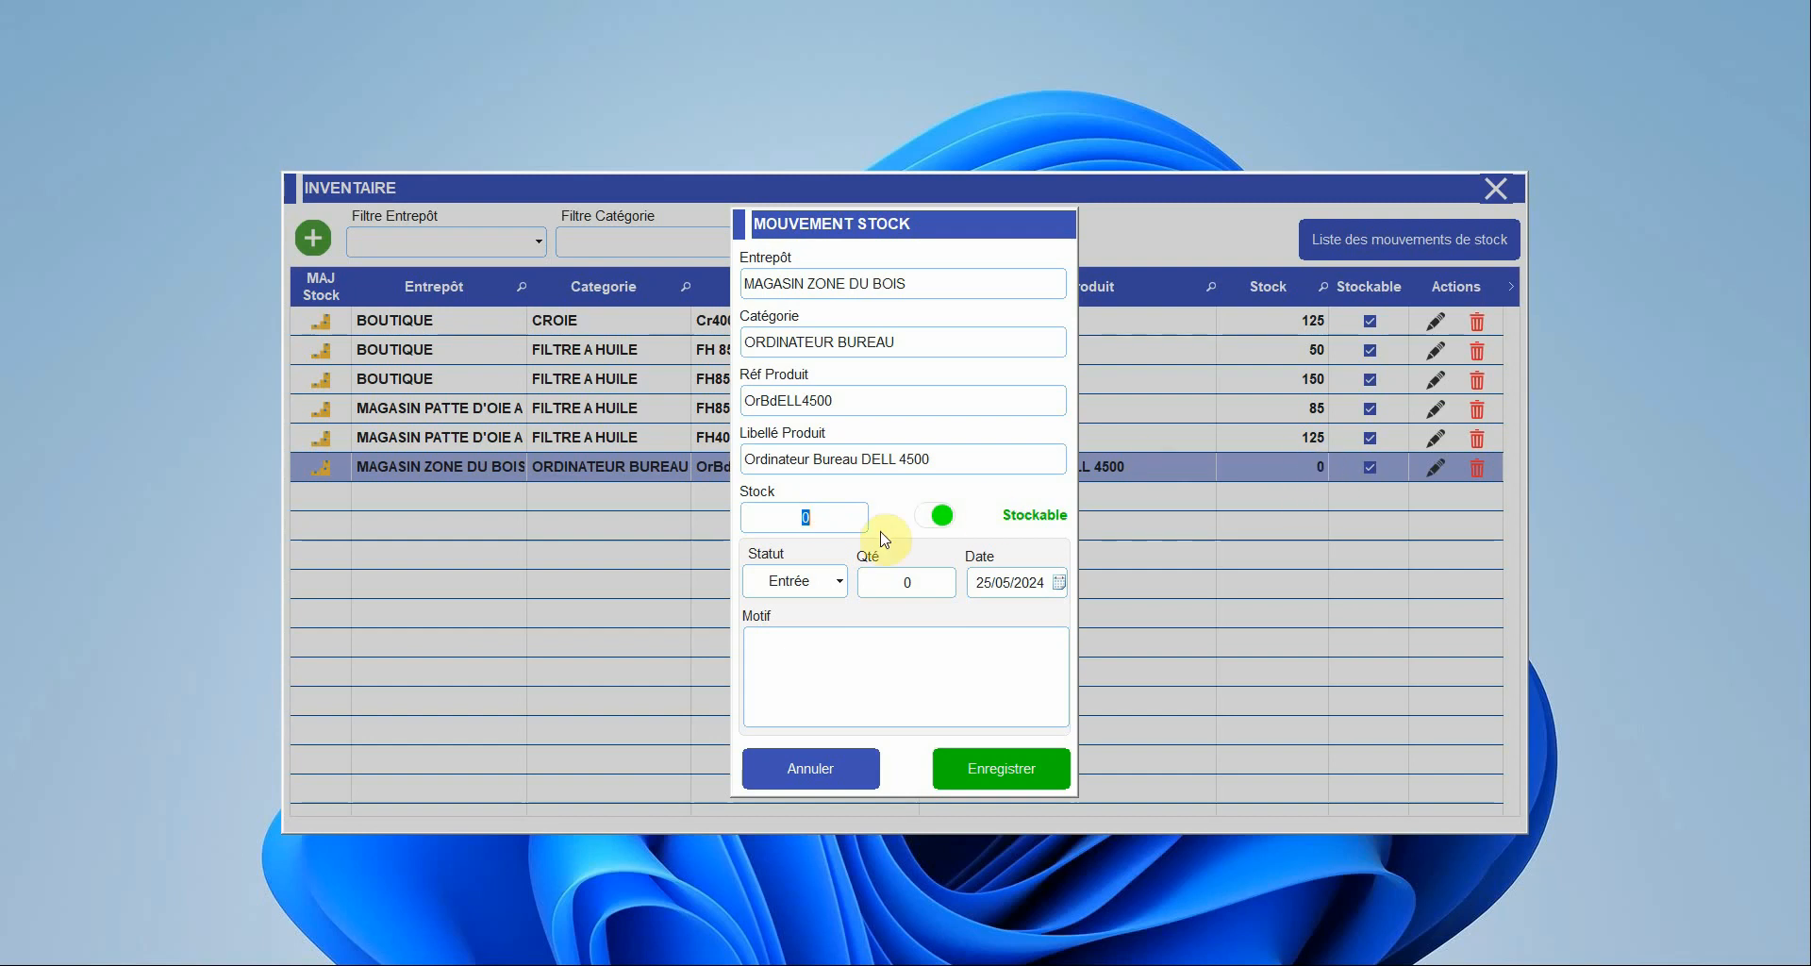
pyautogui.click(931, 576)
pyautogui.write('65')
pyautogui.click(998, 774)
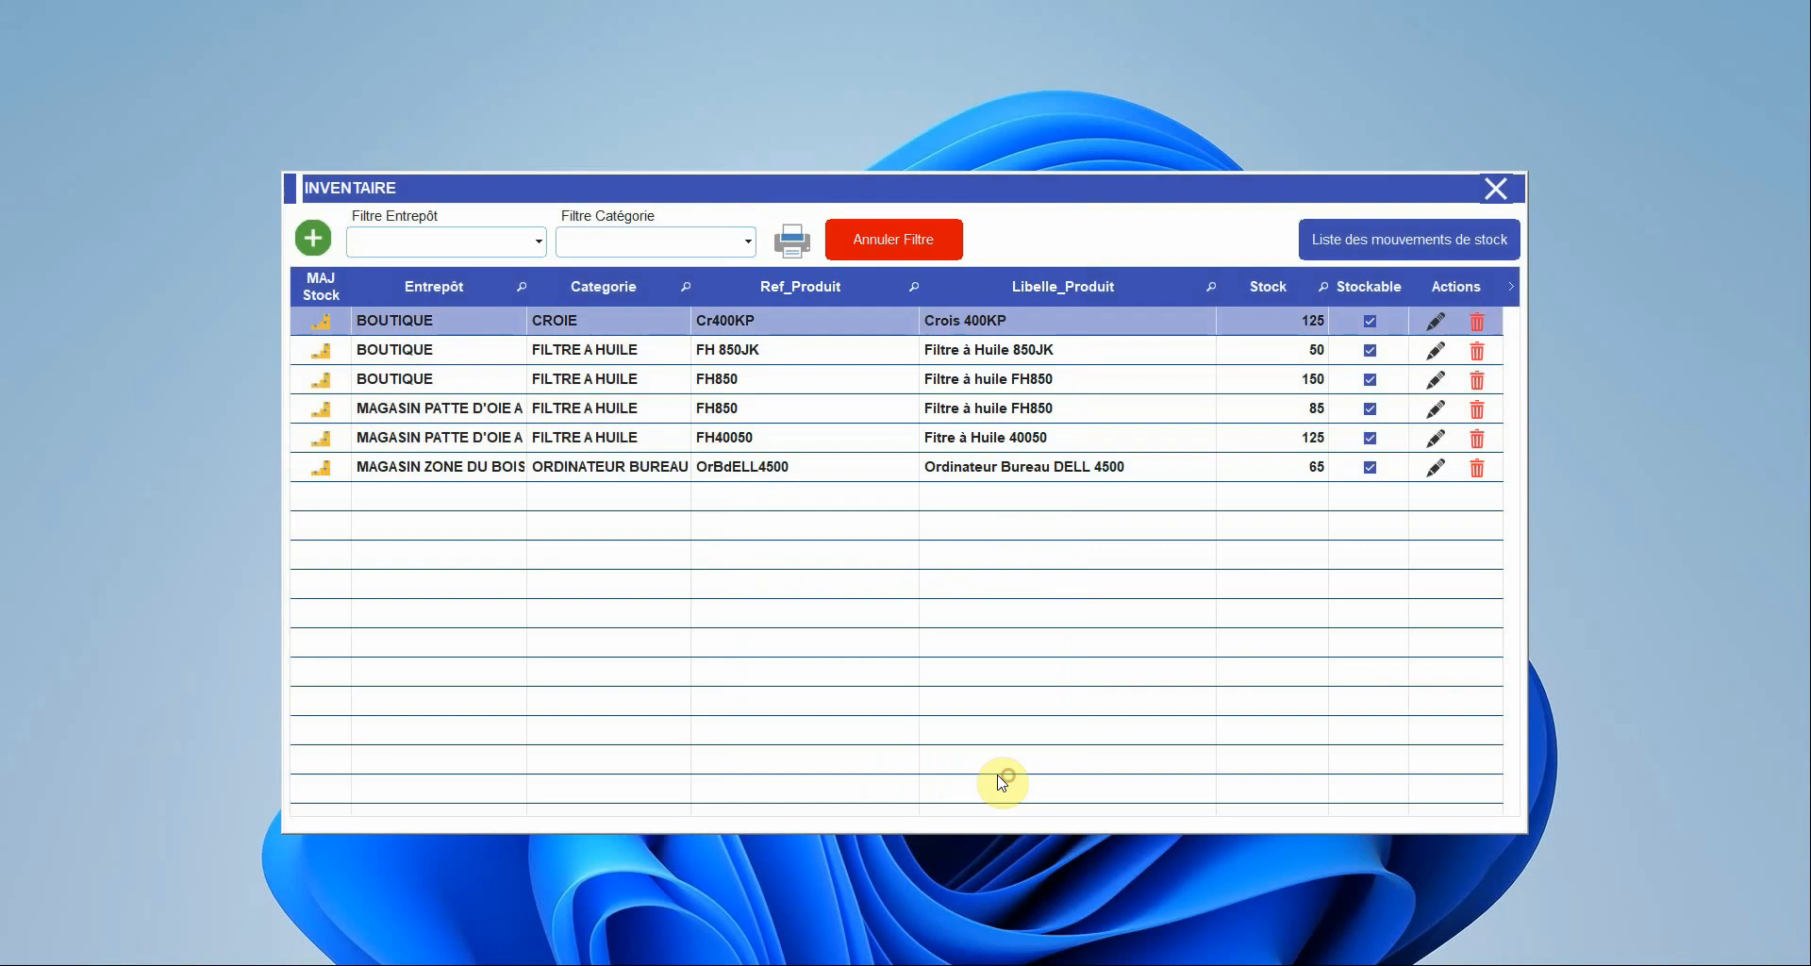
pyautogui.click(1310, 460)
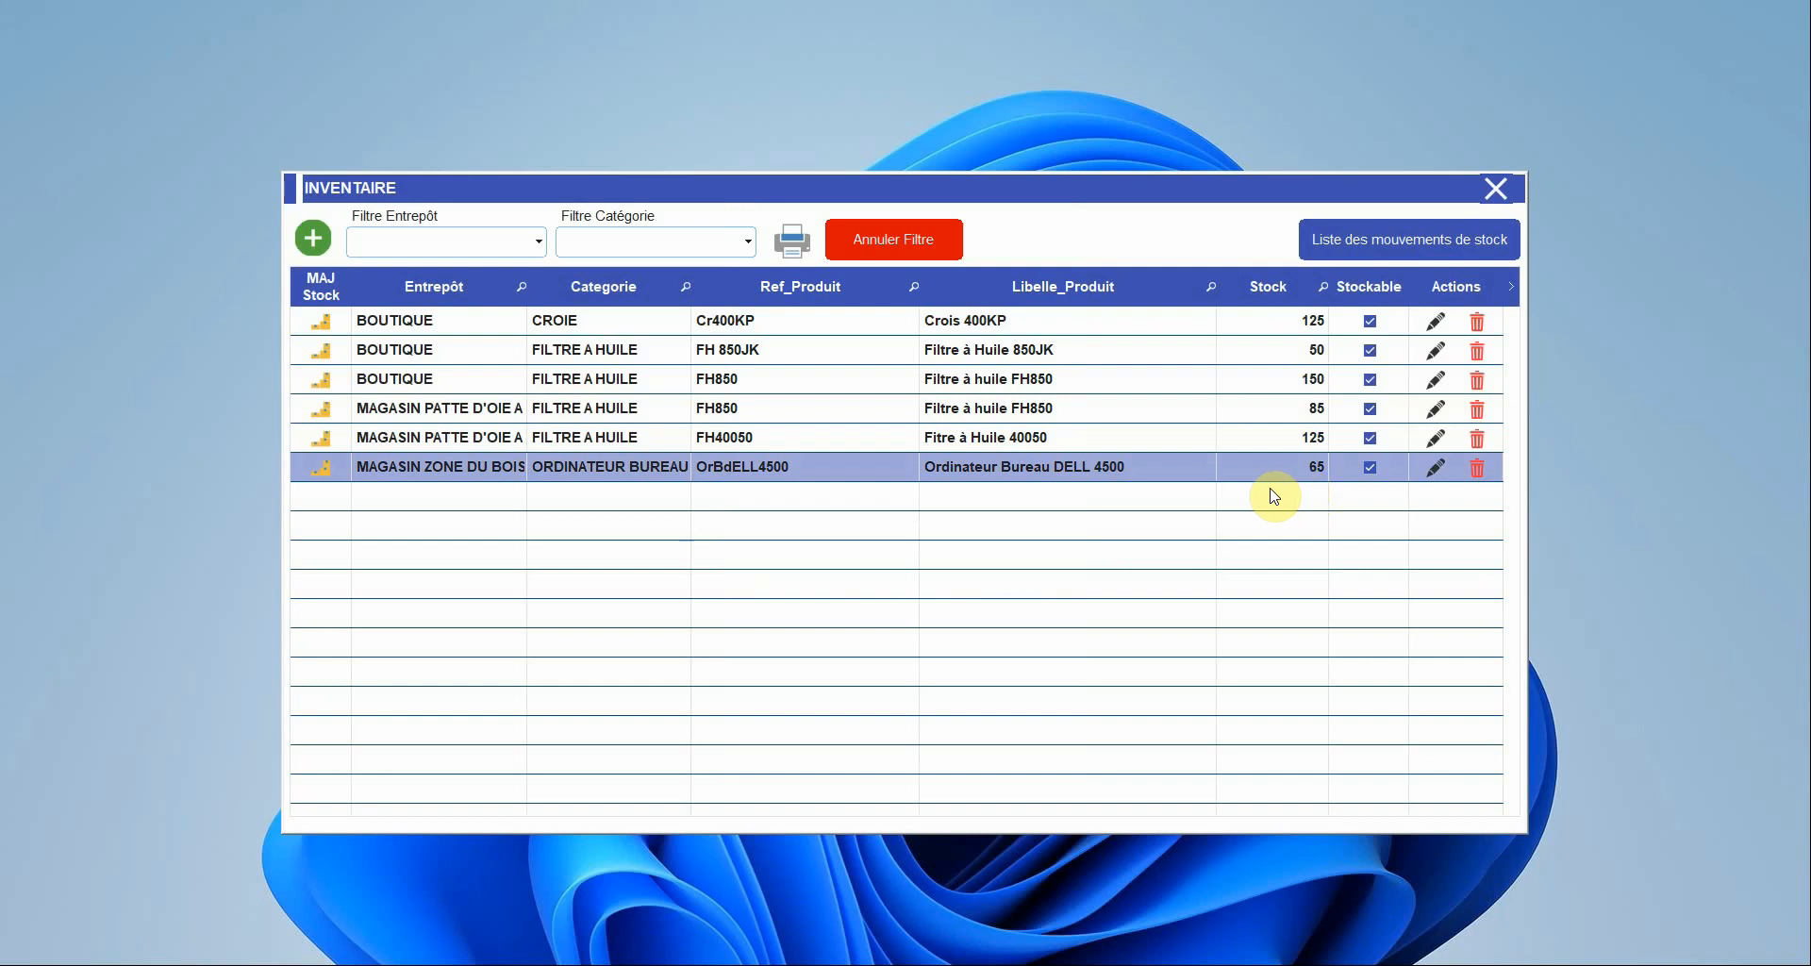
# Start a stock update for FH40050 in MAGASIN PATTE D'OIE A with status Sortie and quantity 5
pyautogui.click(430, 437)
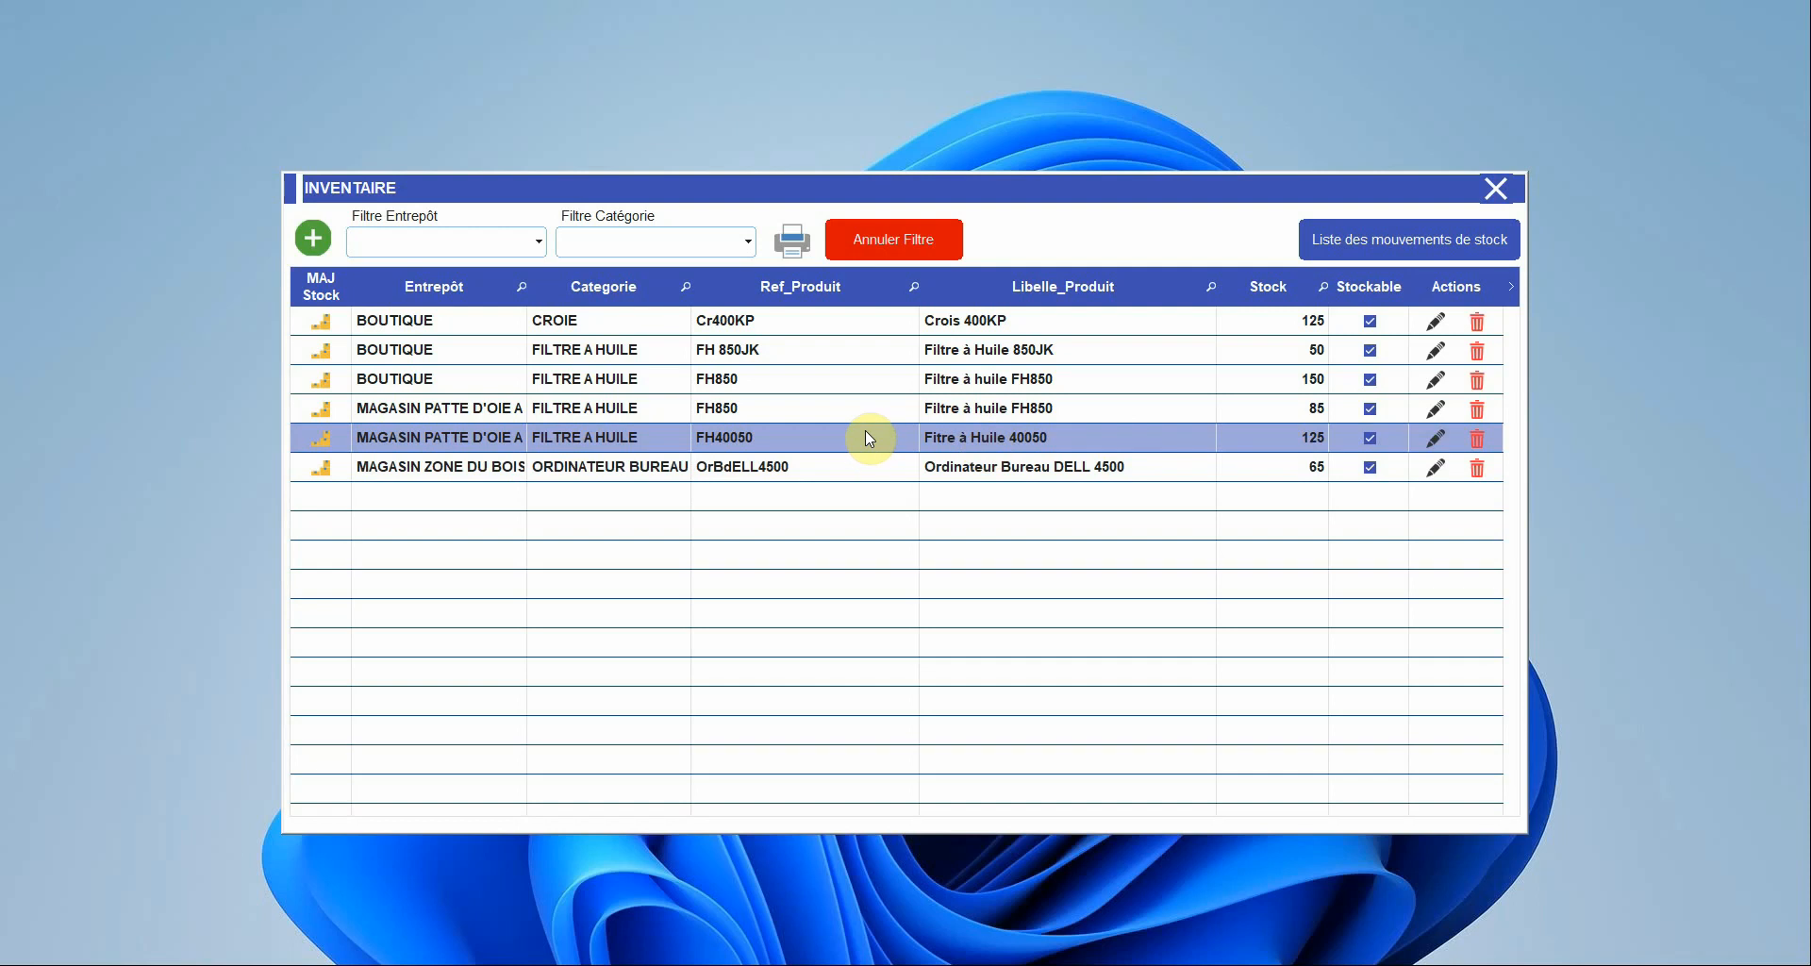
pyautogui.click(318, 438)
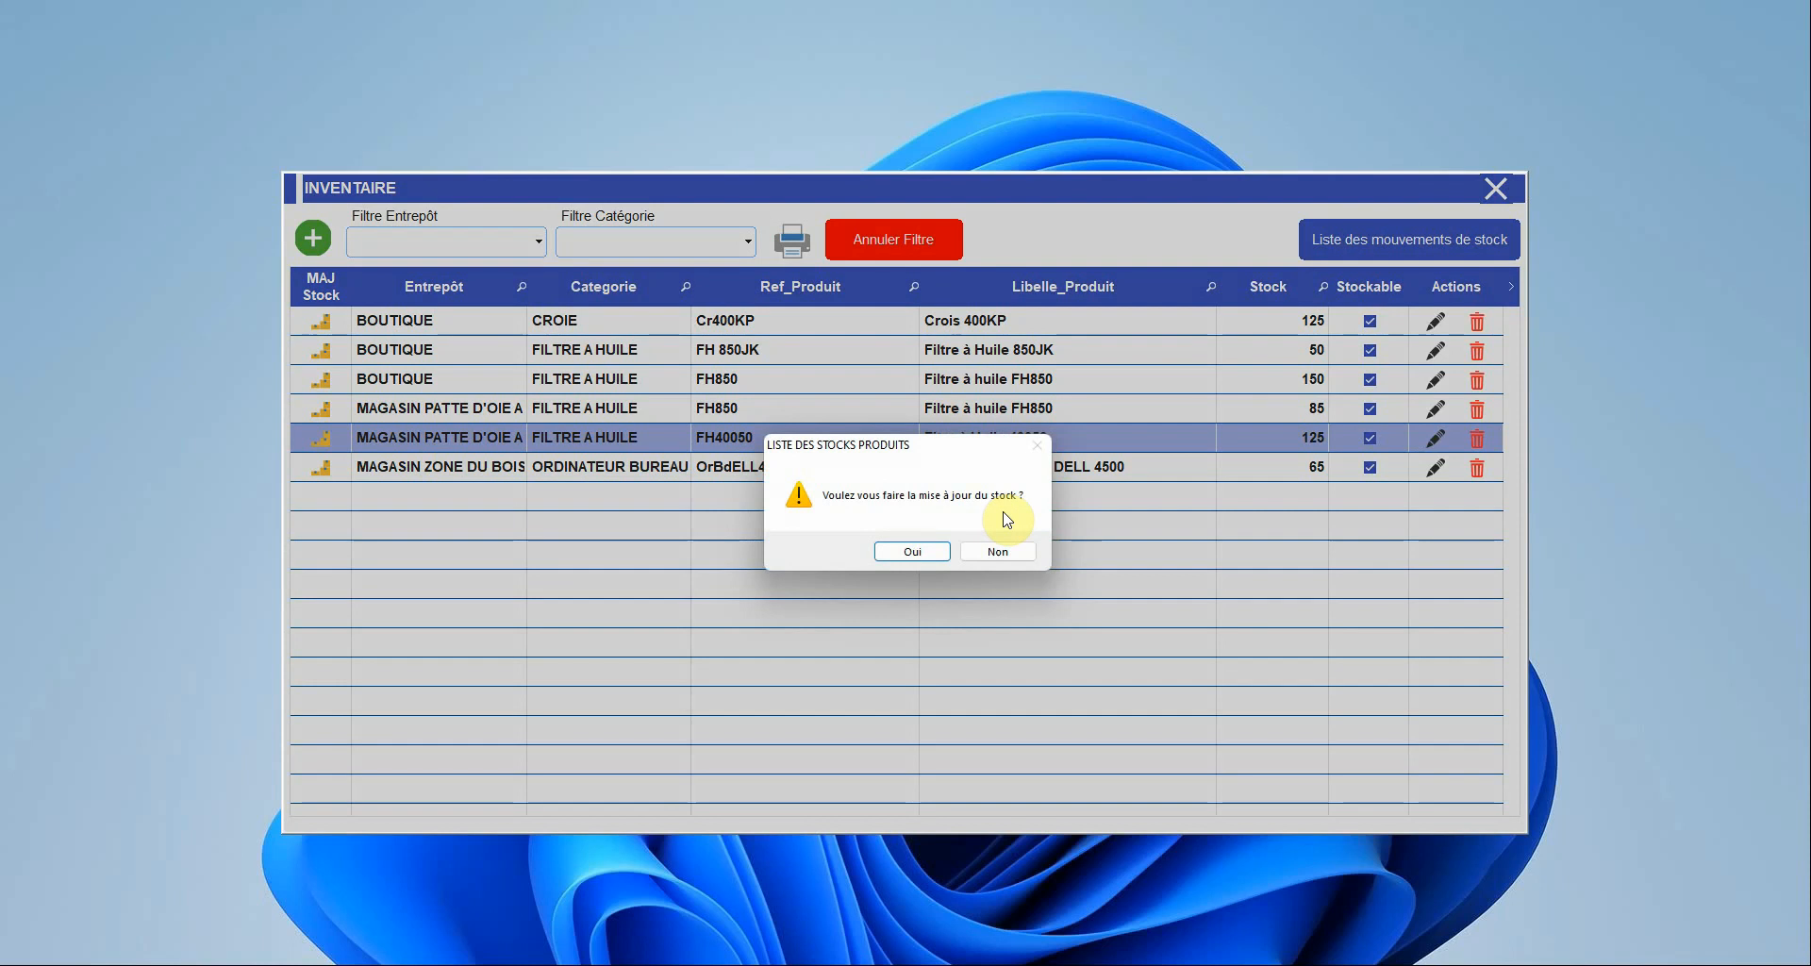
pyautogui.click(911, 552)
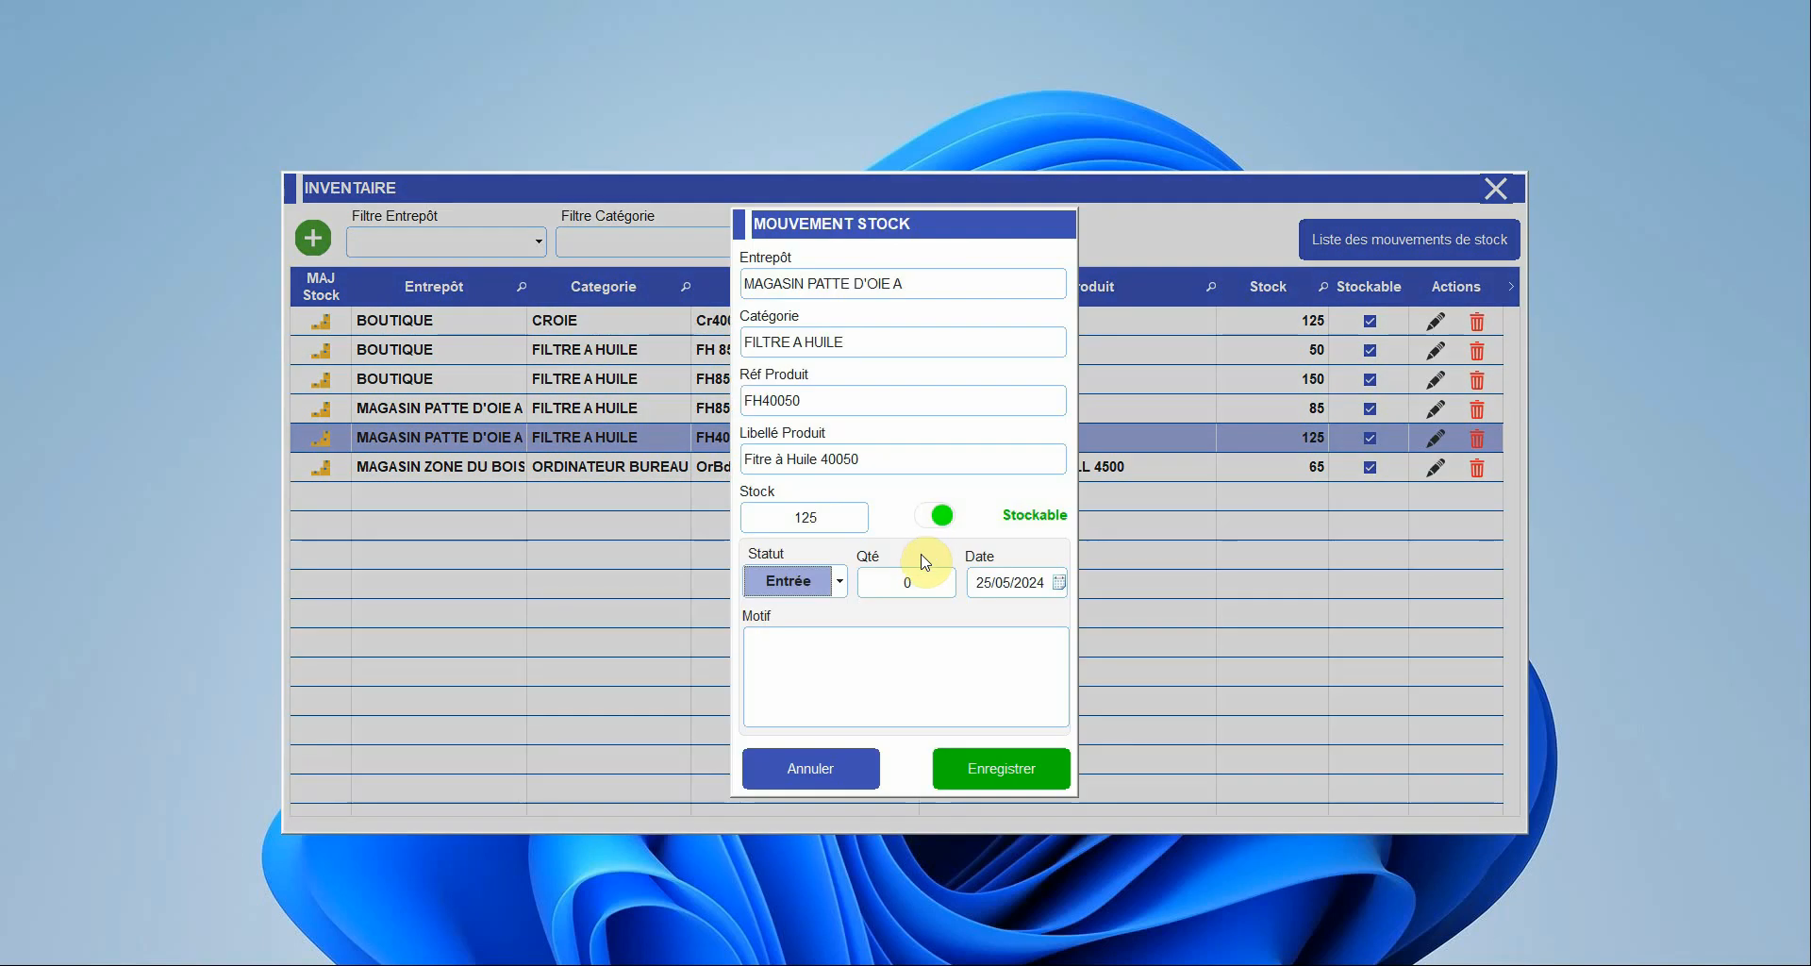
pyautogui.click(839, 581)
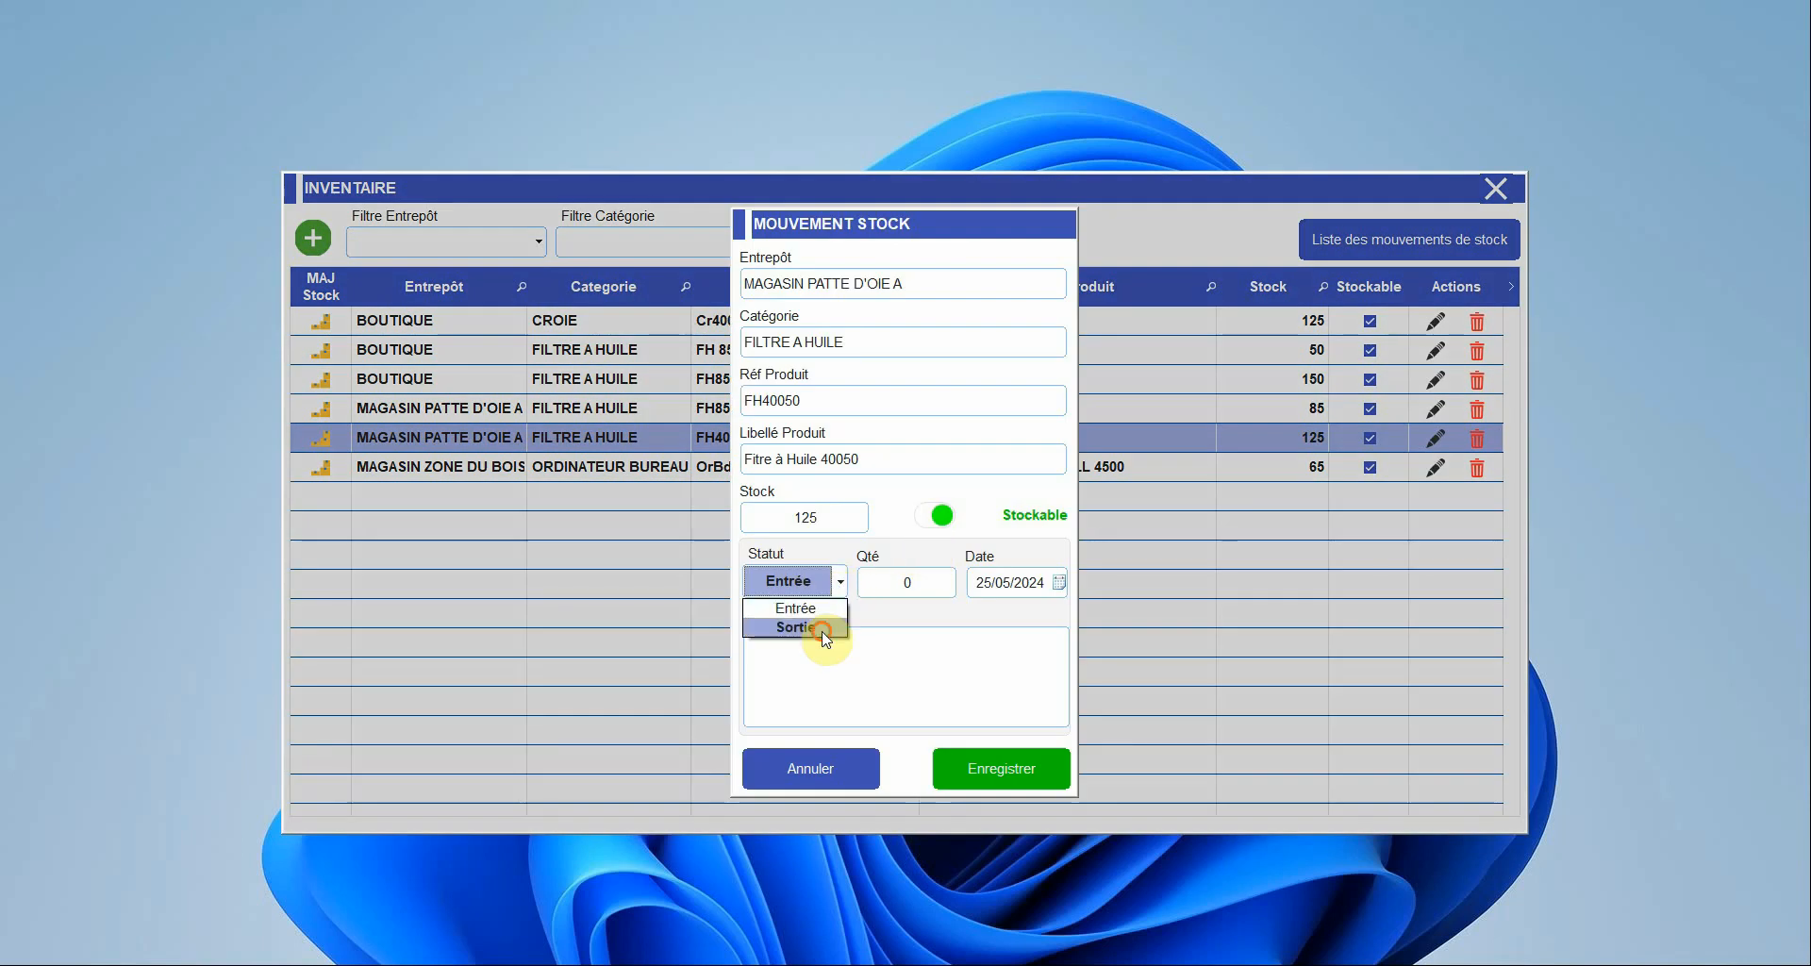
pyautogui.click(822, 628)
pyautogui.click(936, 581)
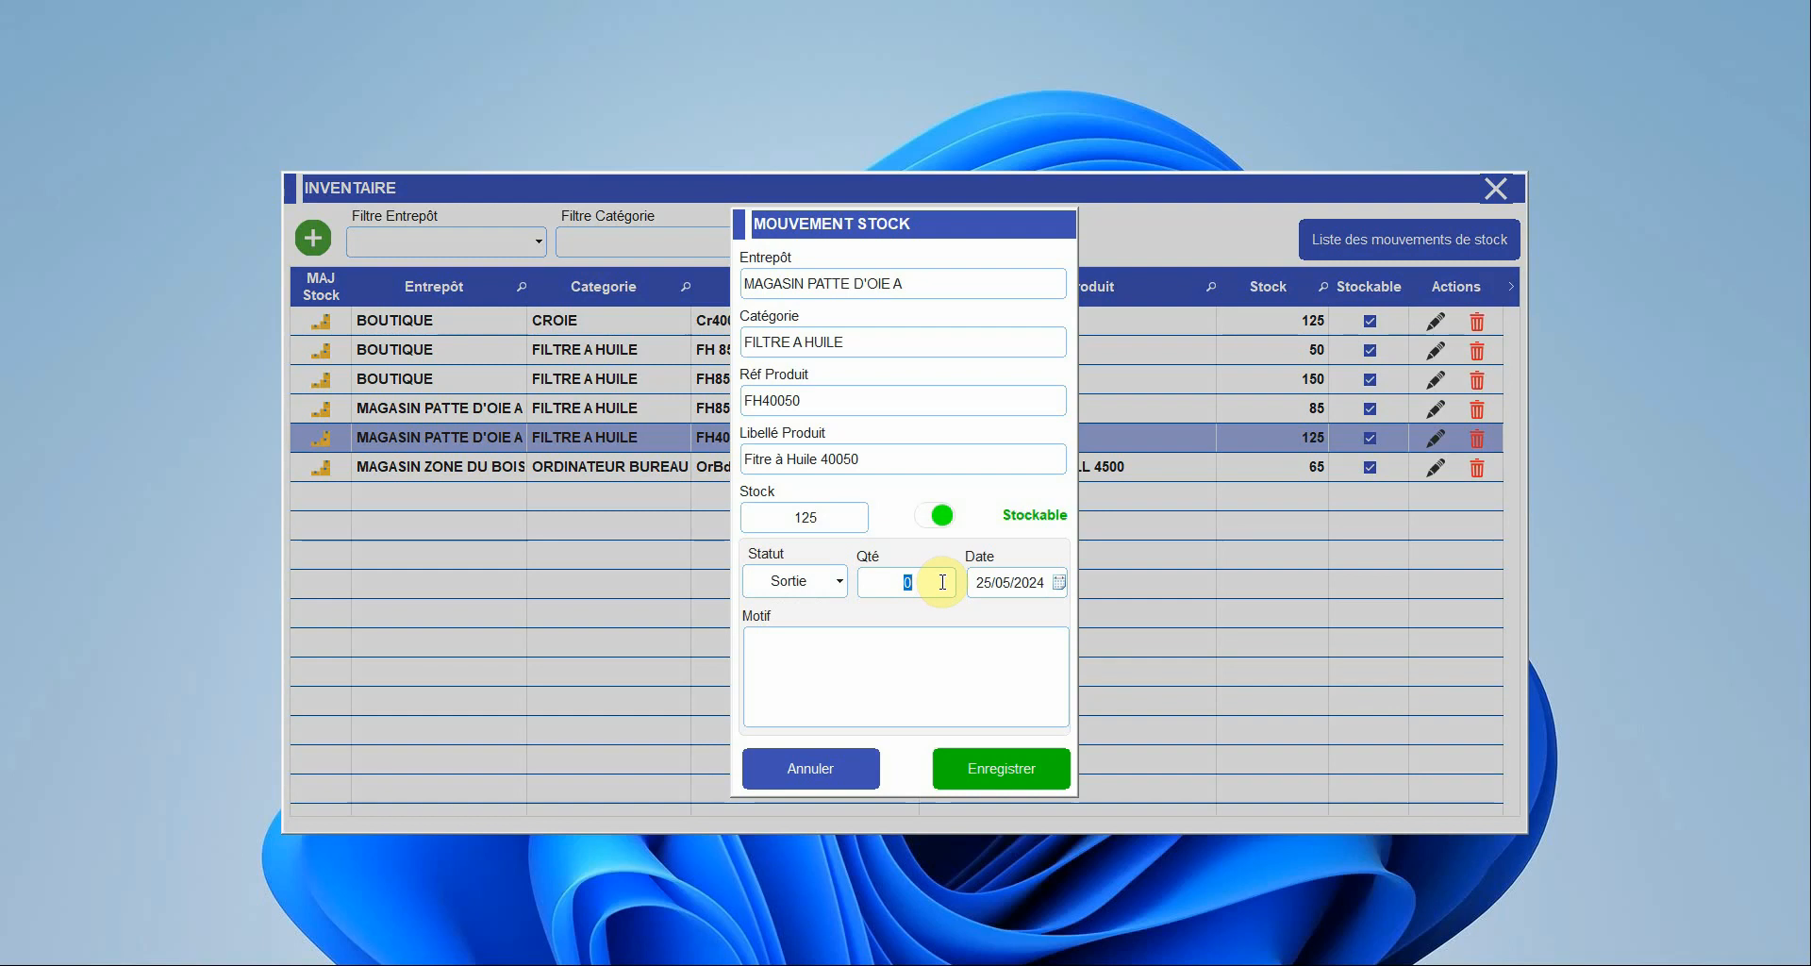
pyautogui.write('5')
# Enter "Causer par le transporteur" as the reason for the FH40050 stock withdrawal and save the movement
pyautogui.click(910, 659)
pyautogui.write('e')
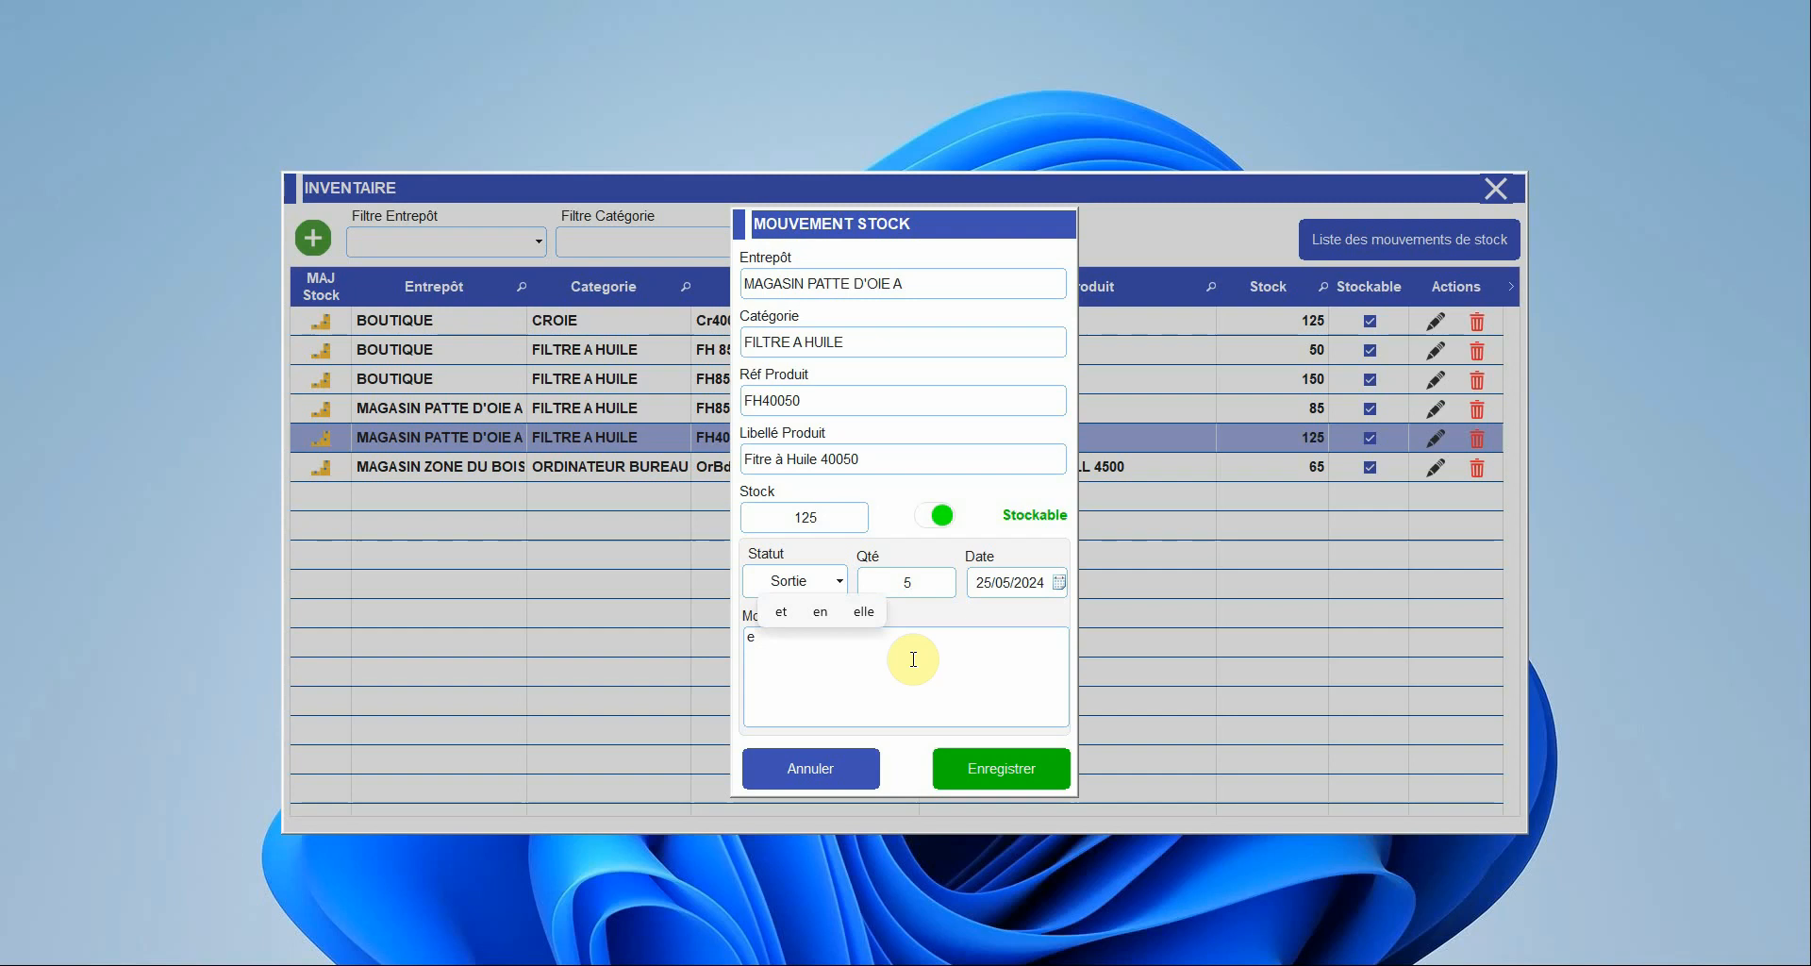
pyautogui.press('BackSpace')
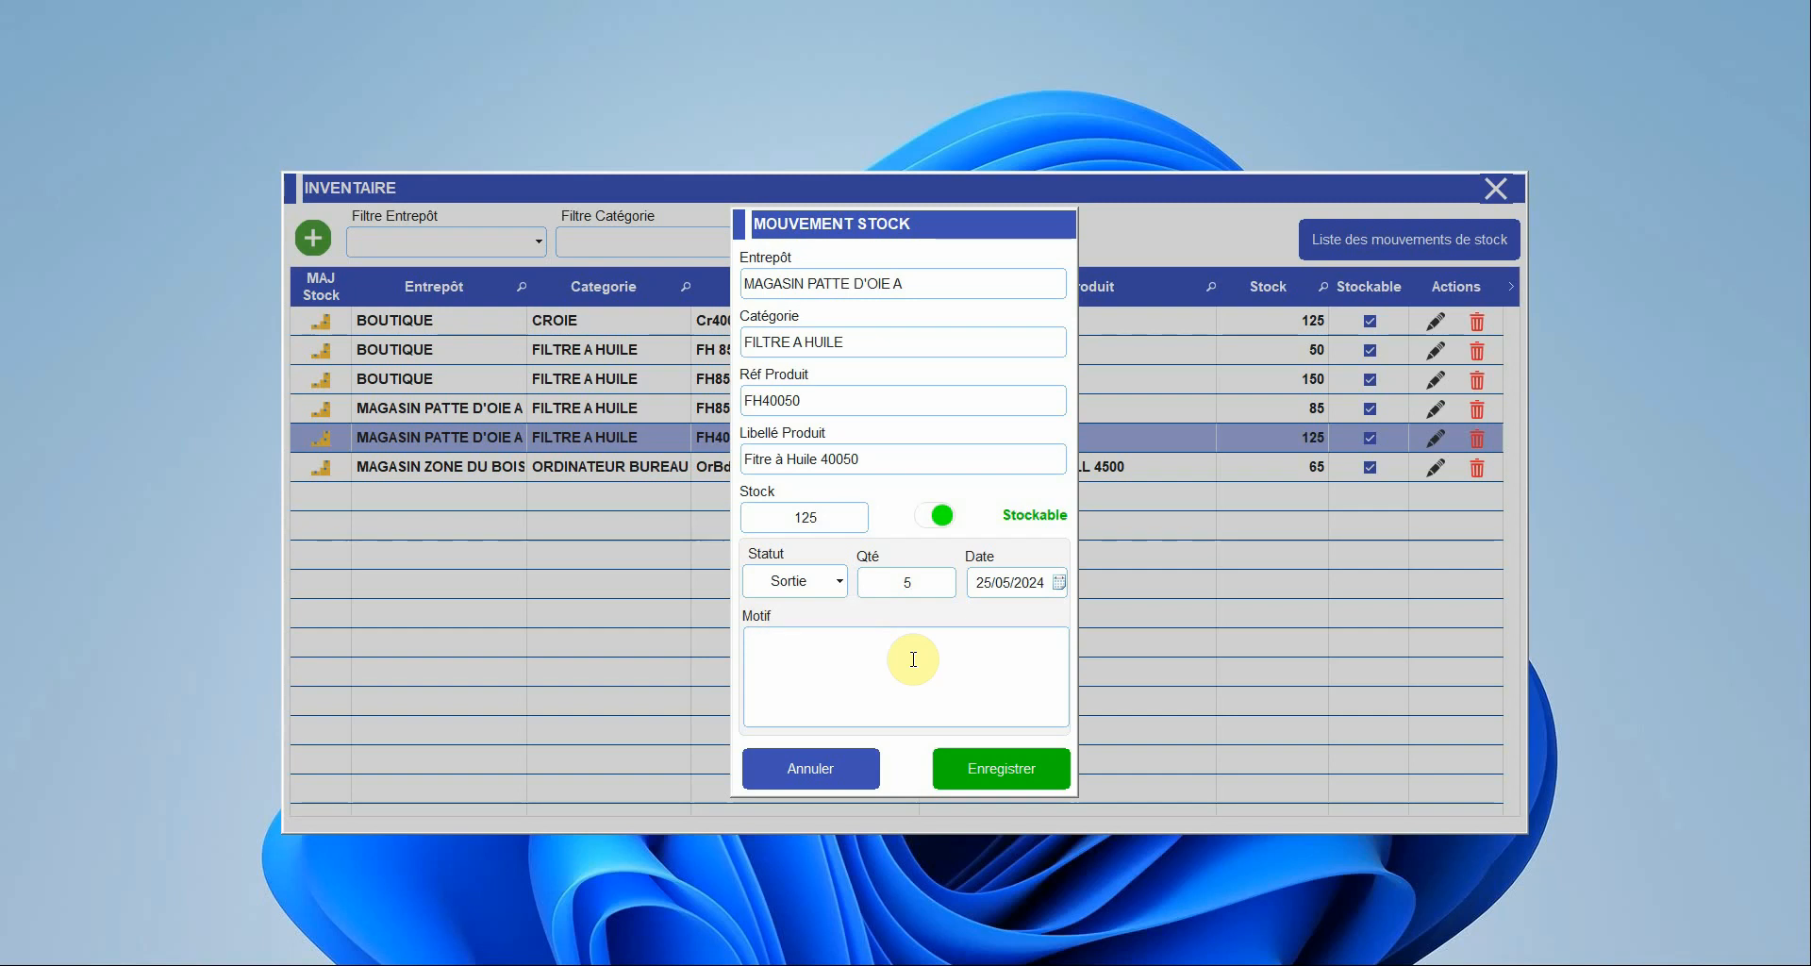
pyautogui.write('e')
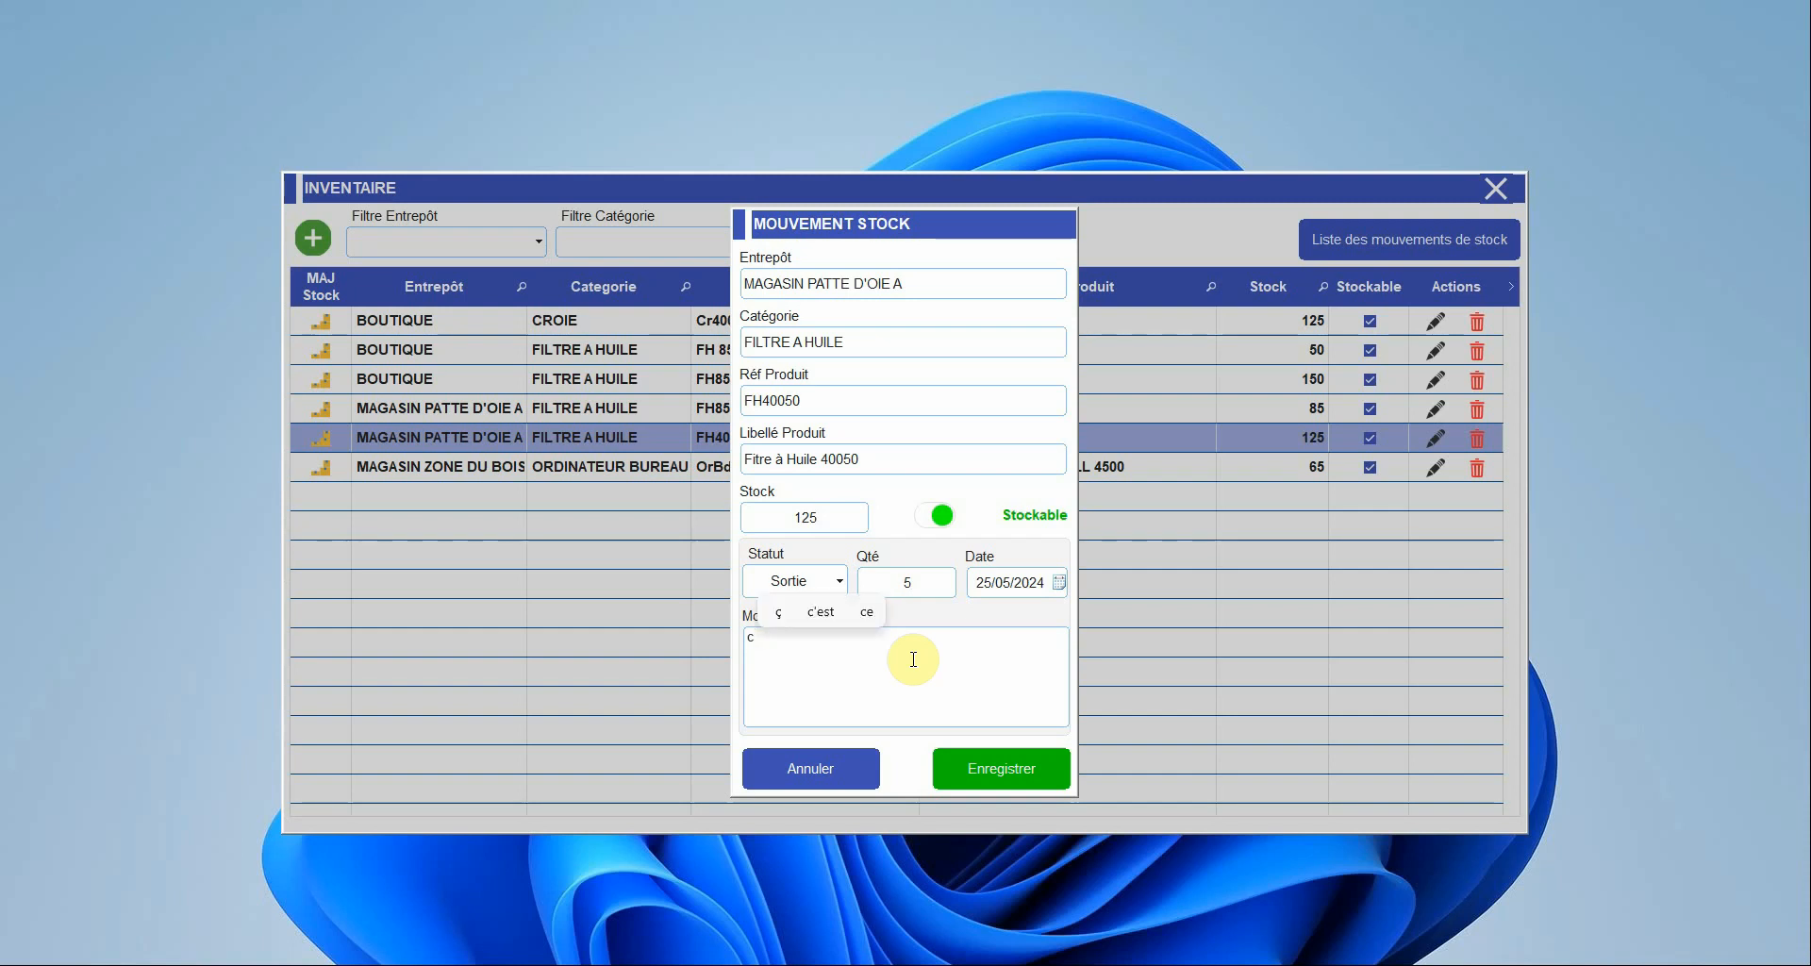
pyautogui.press('BackSpace')
pyautogui.write('Ca')
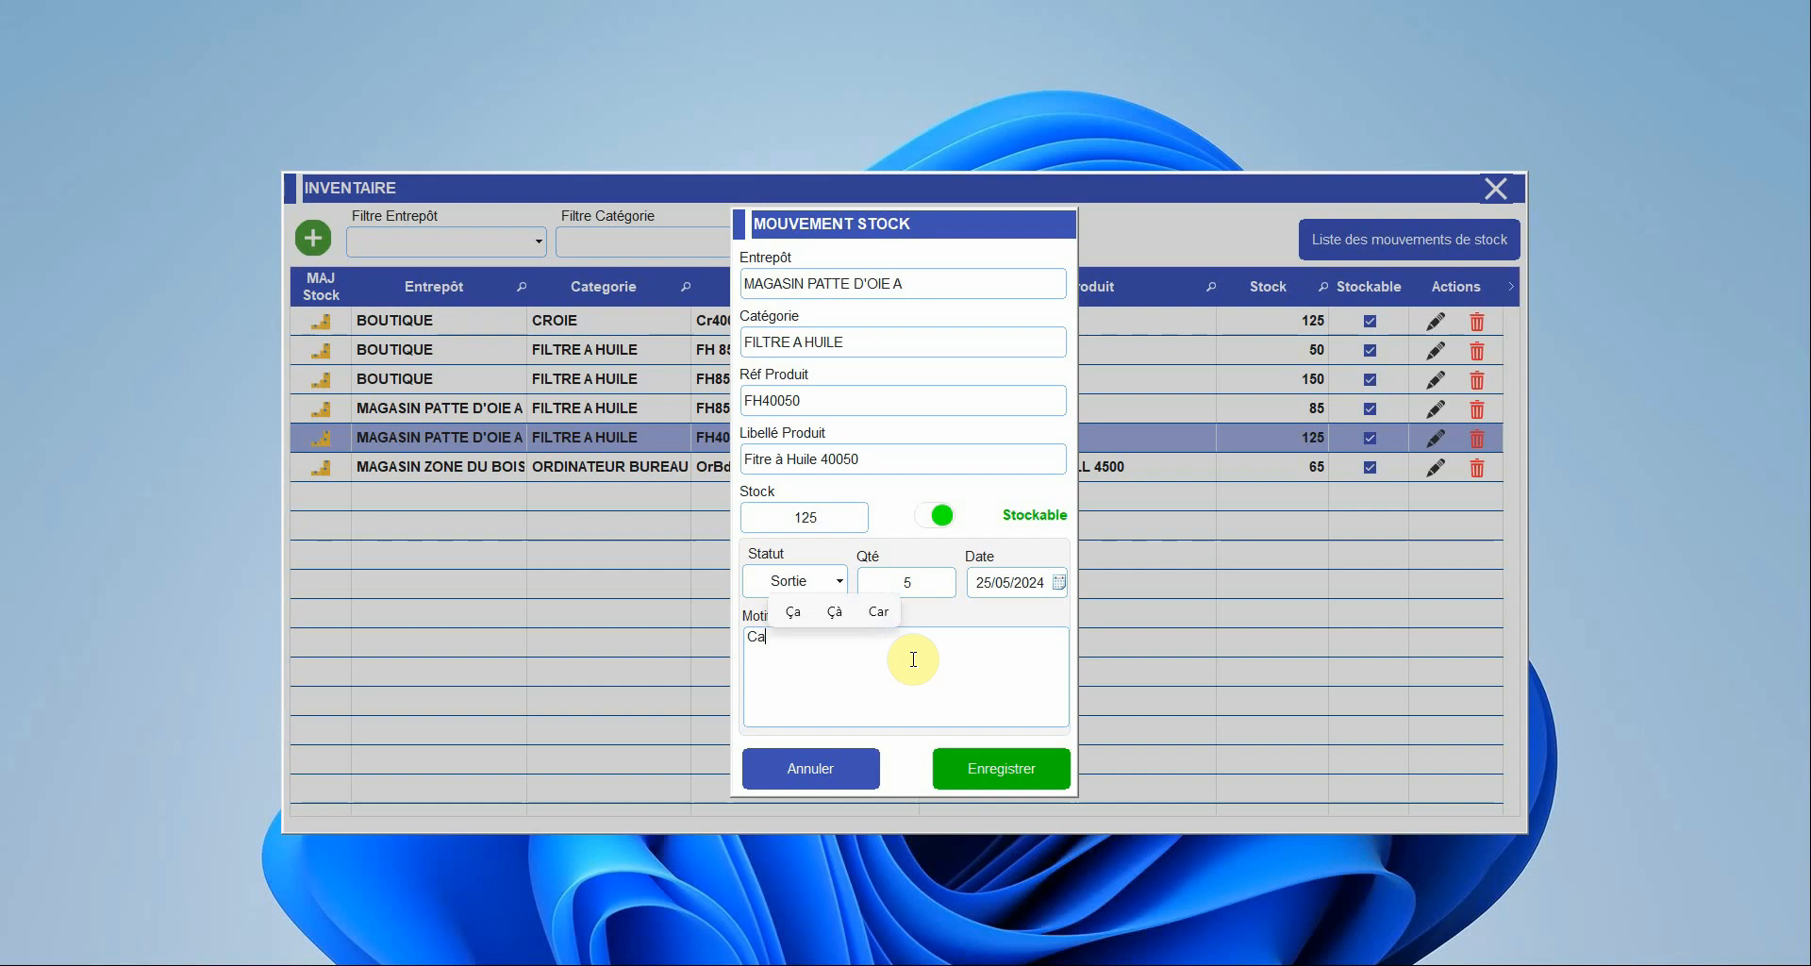
pyautogui.write('user ')
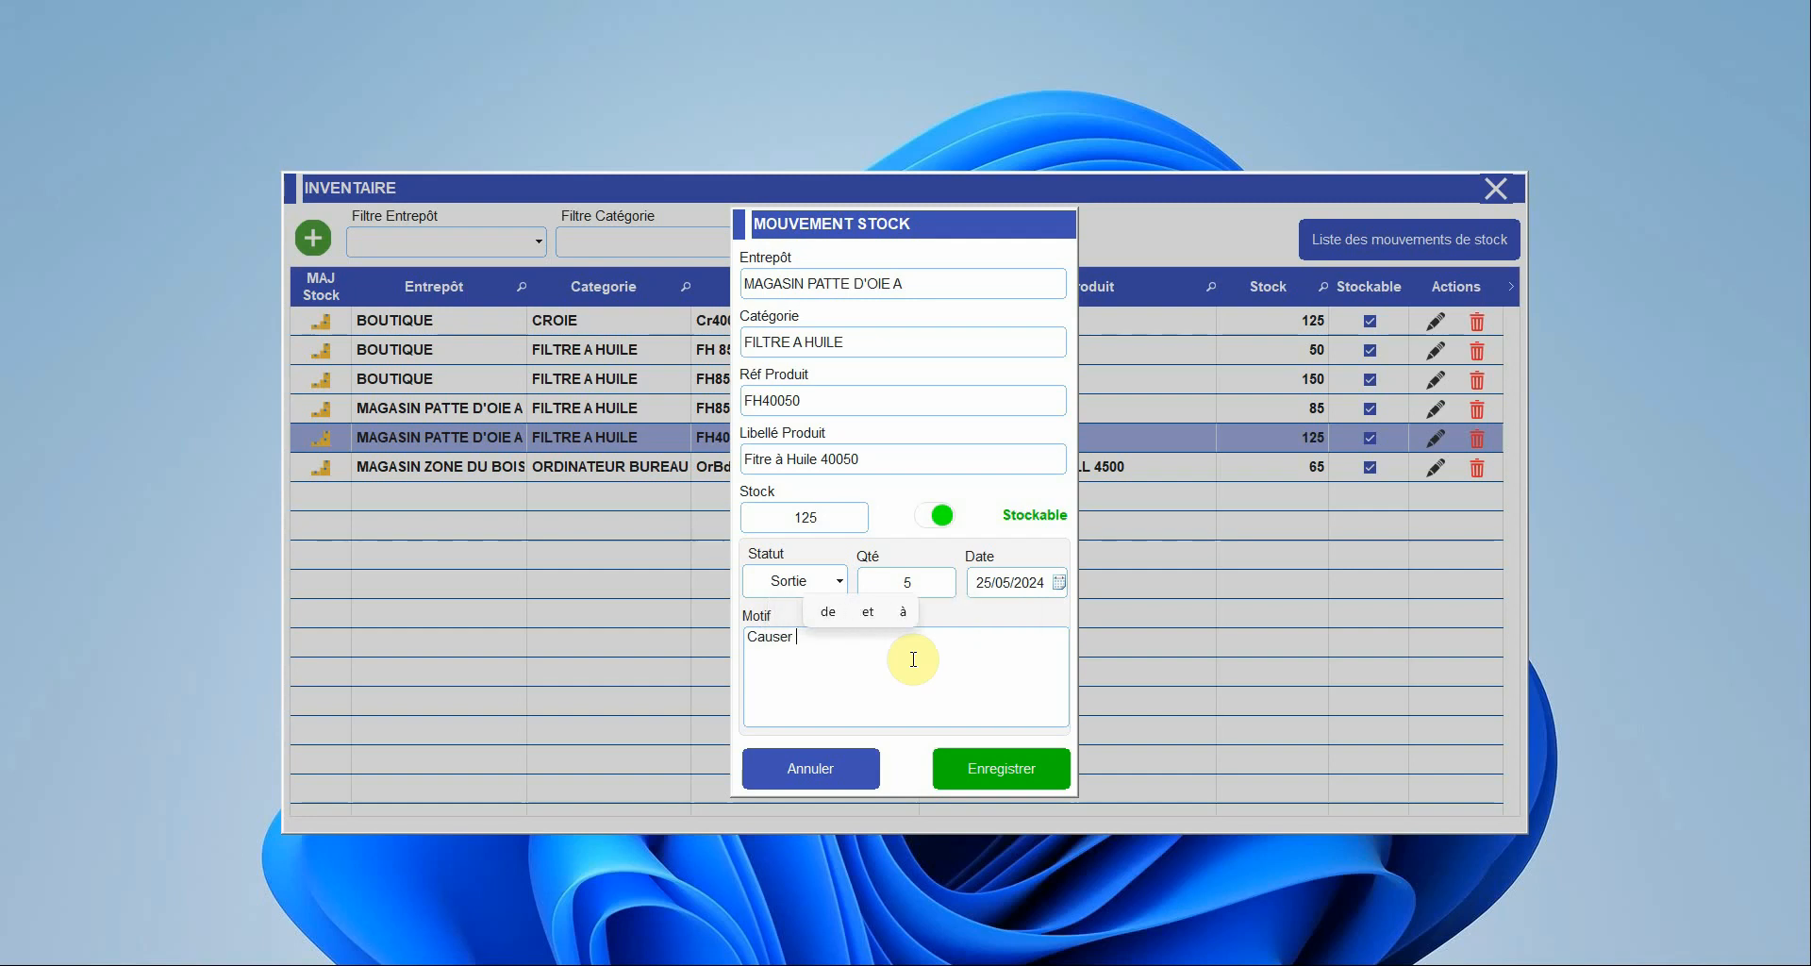
pyautogui.write('par ')
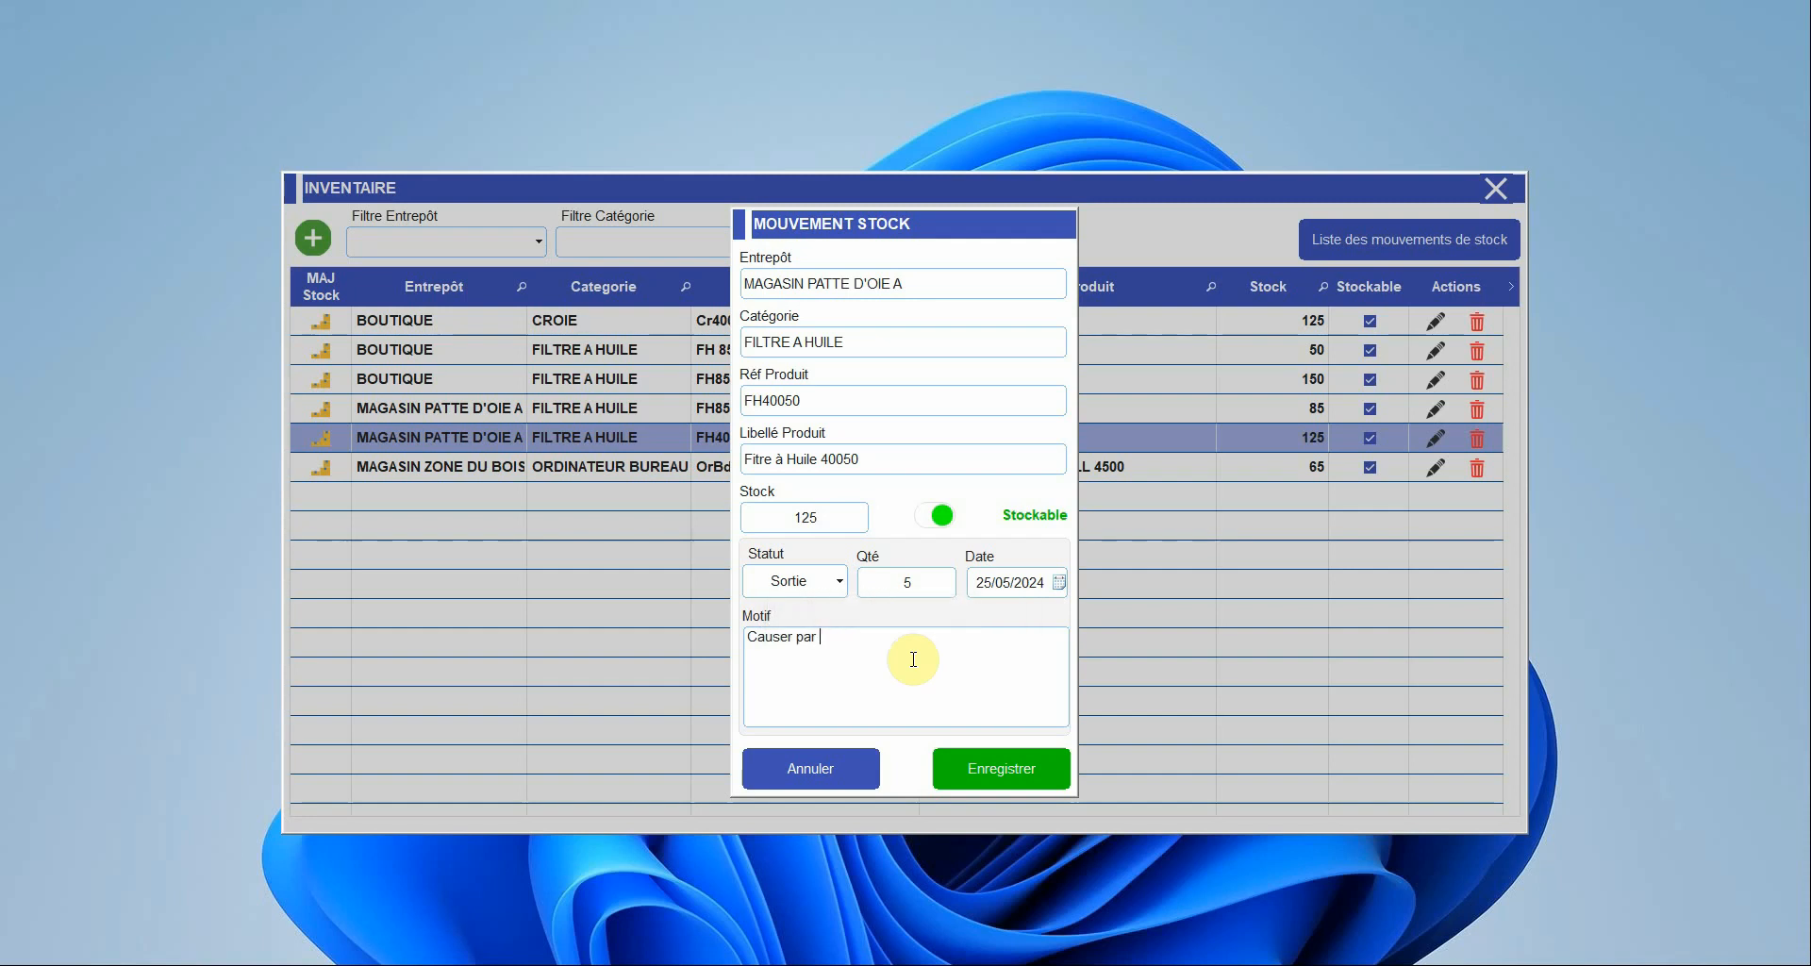
pyautogui.write('le tran')
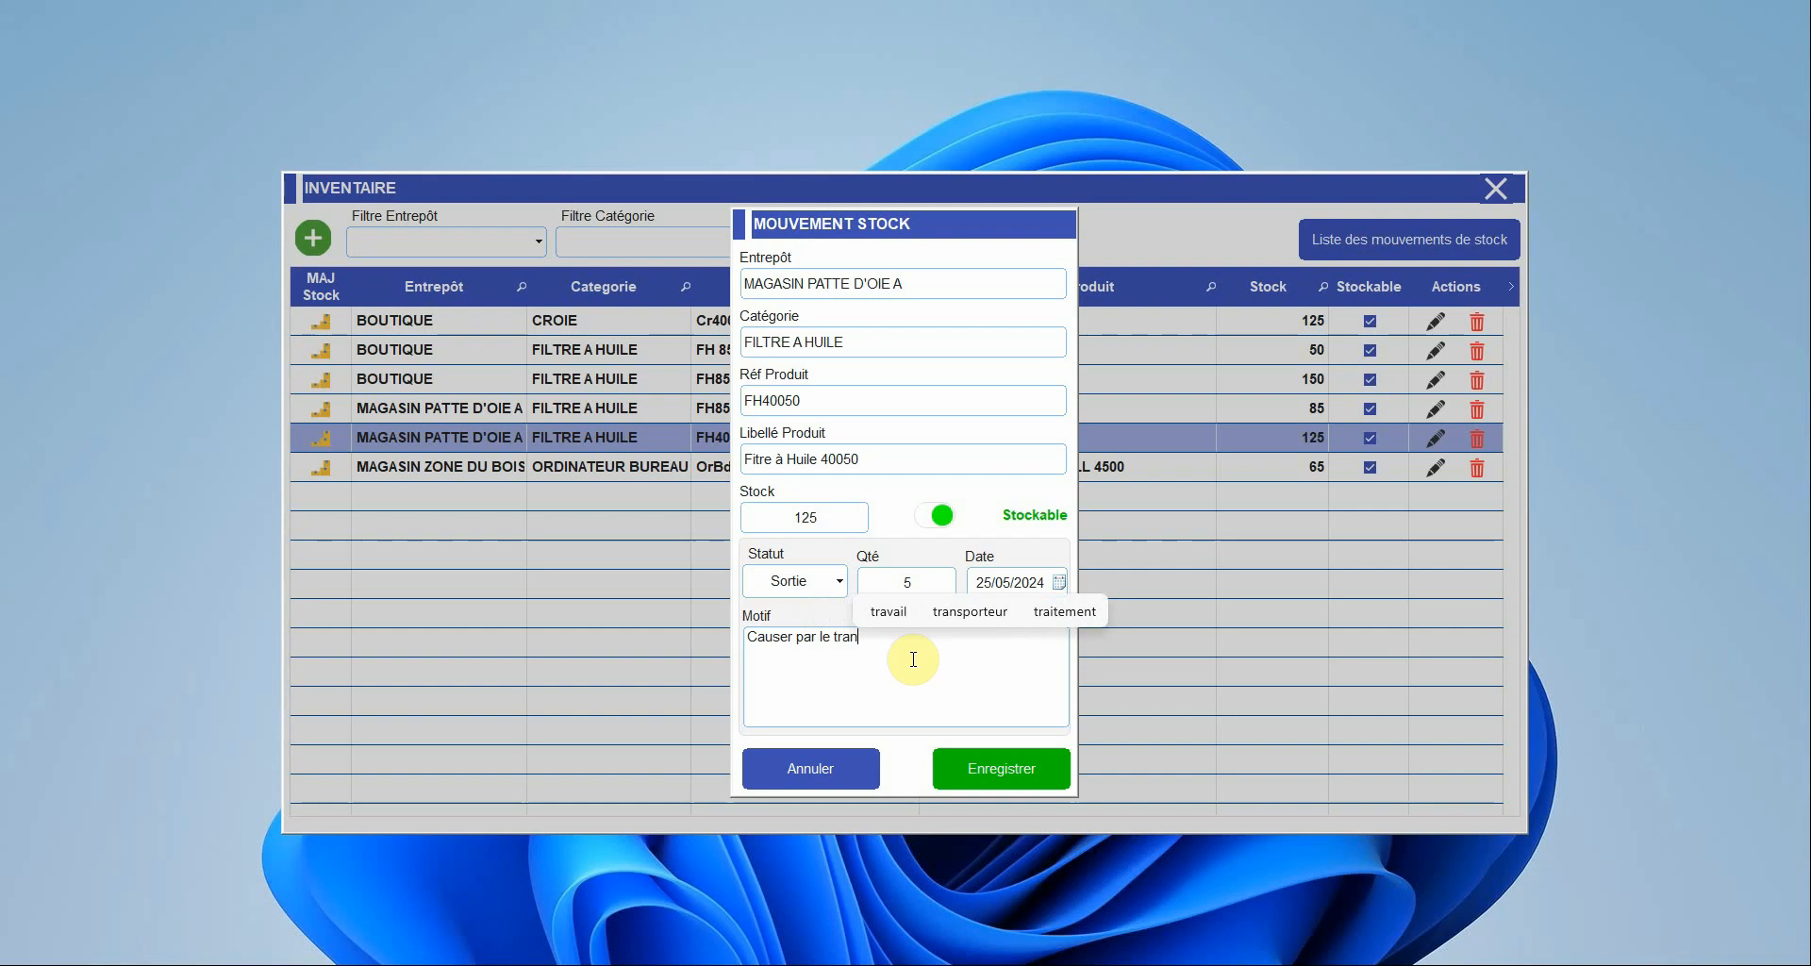
pyautogui.write('sporteur')
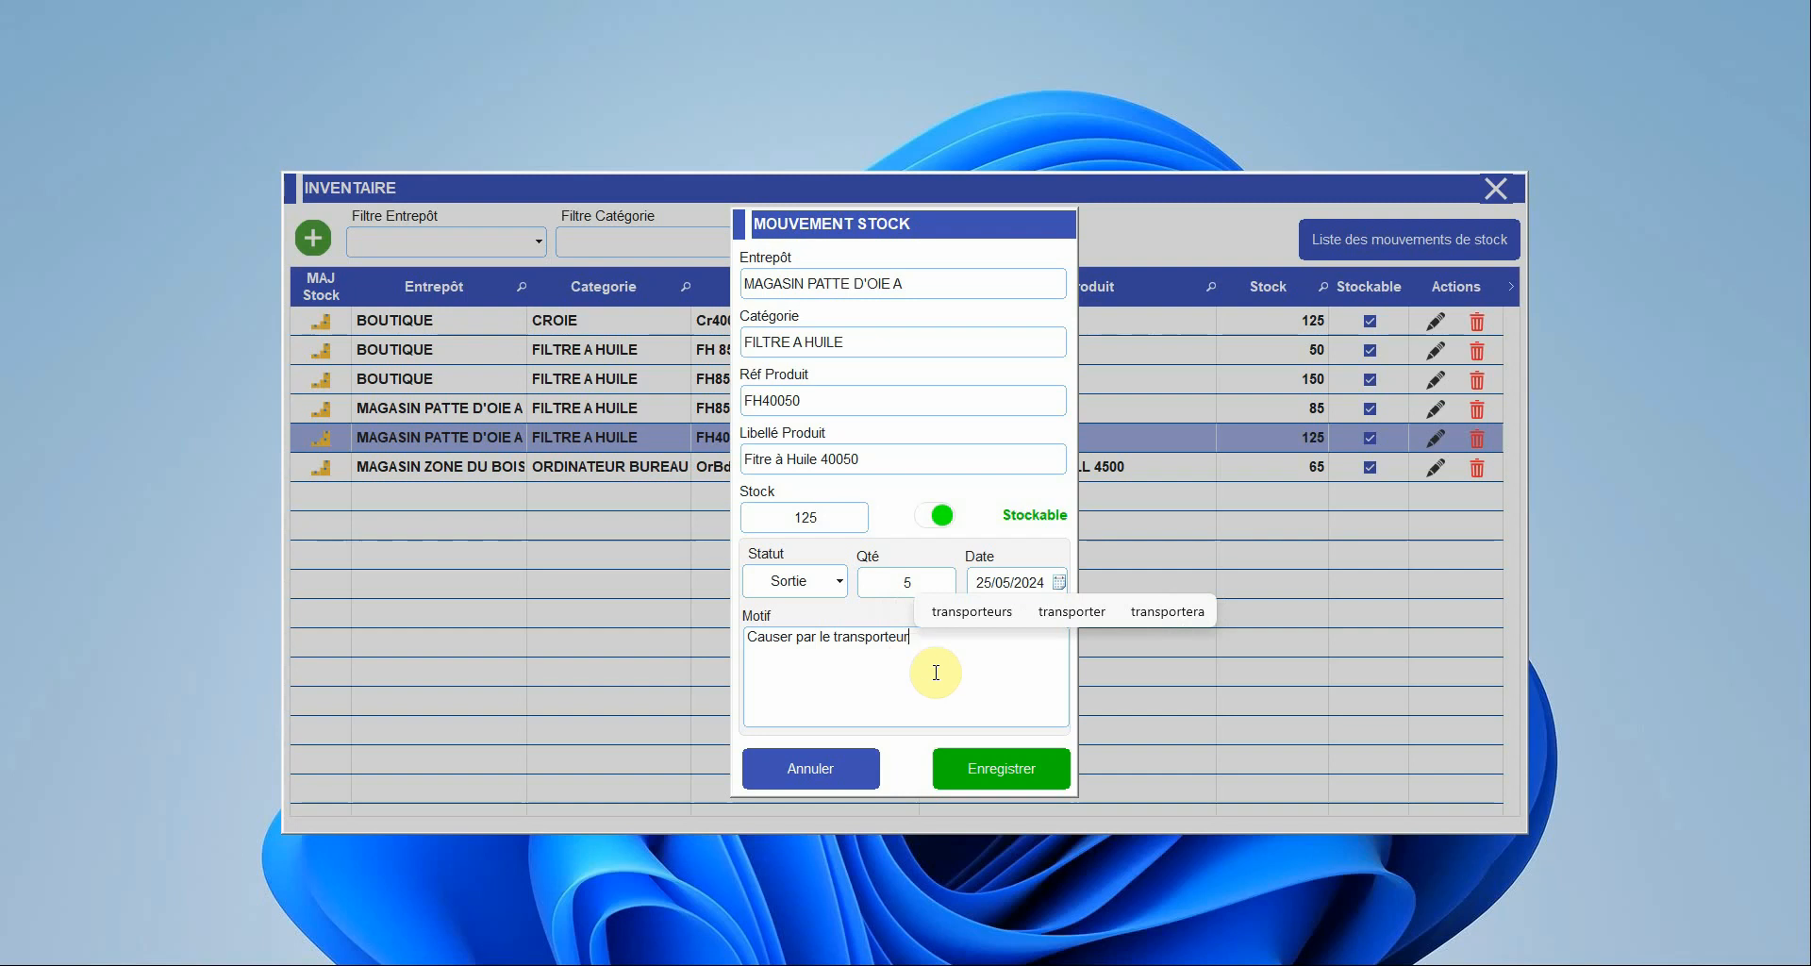
pyautogui.click(987, 768)
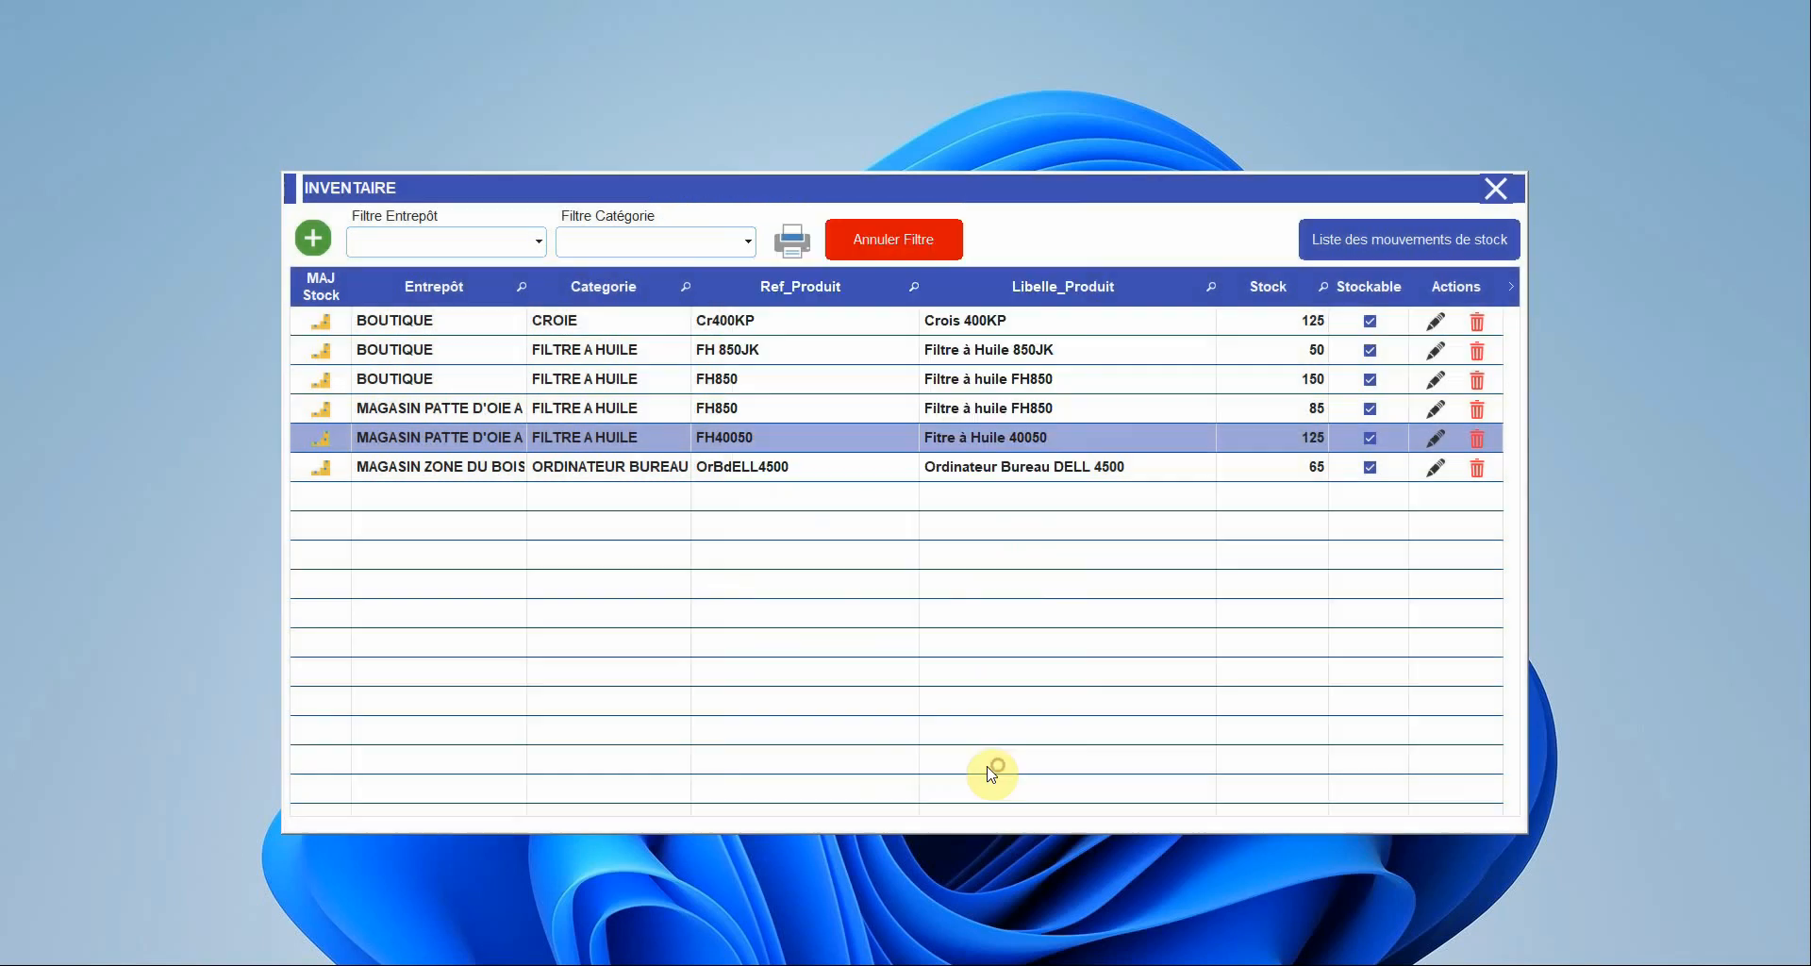
# Open the list of stock movements and try to print it without a warehouse filter
pyautogui.click(1210, 432)
pyautogui.click(1375, 241)
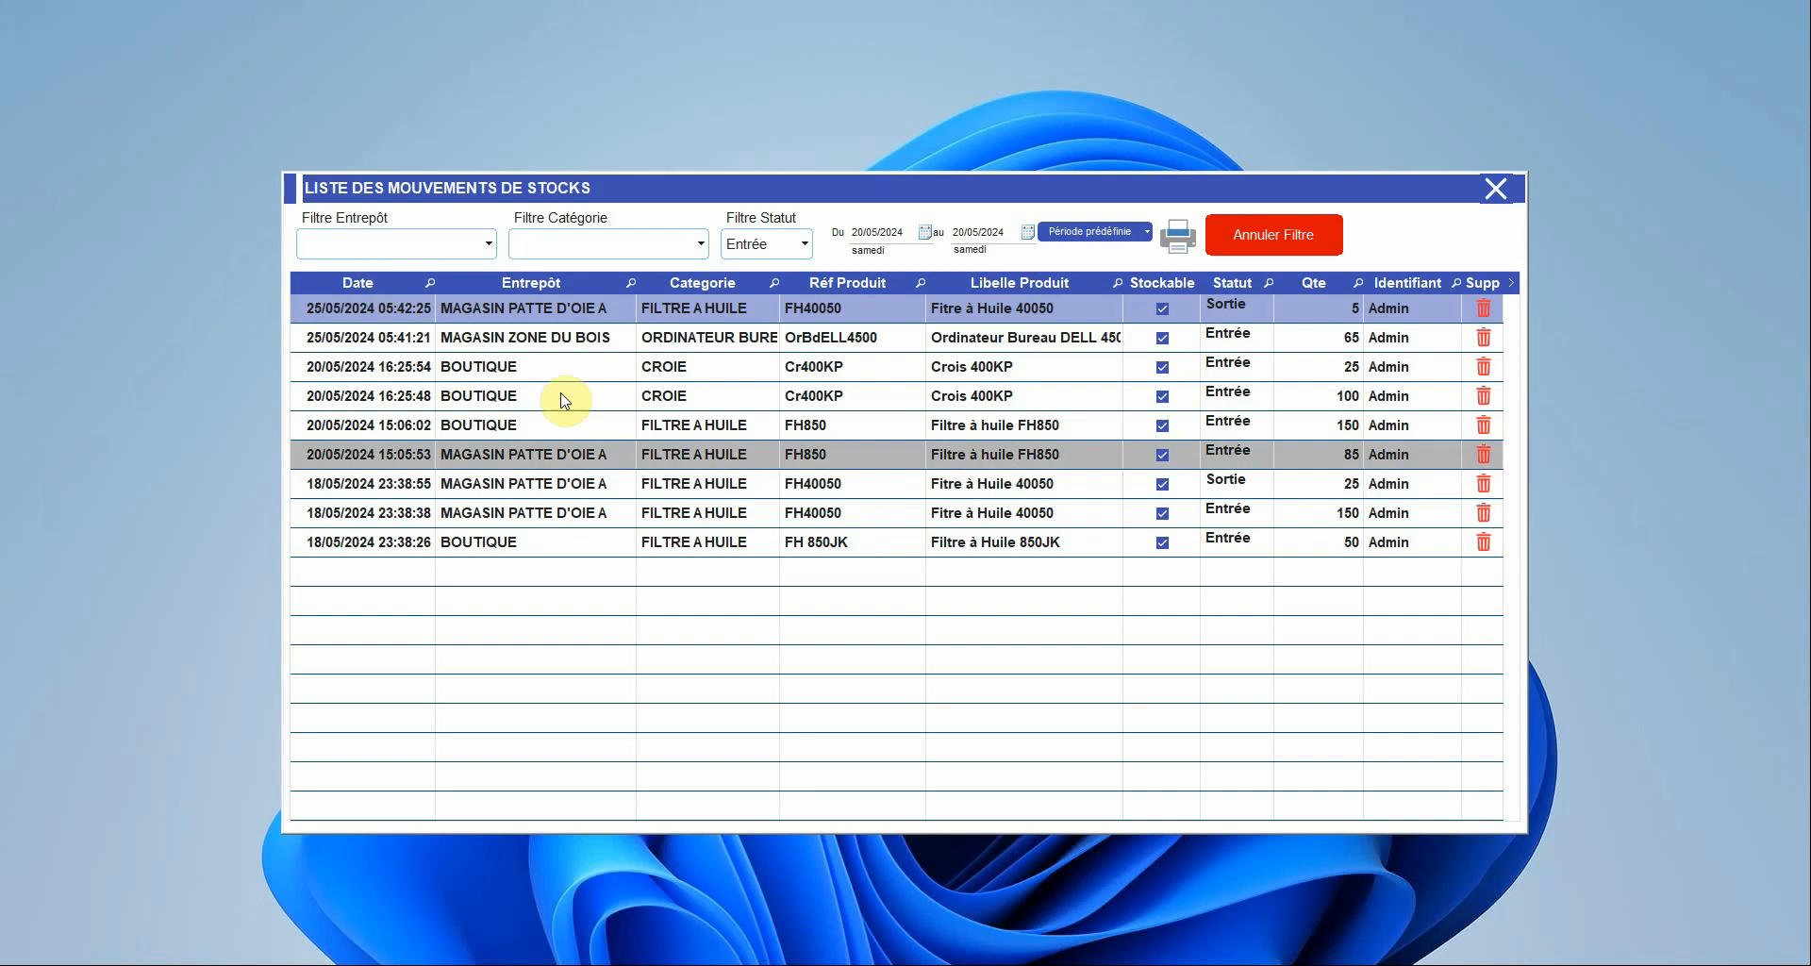
pyautogui.click(1177, 236)
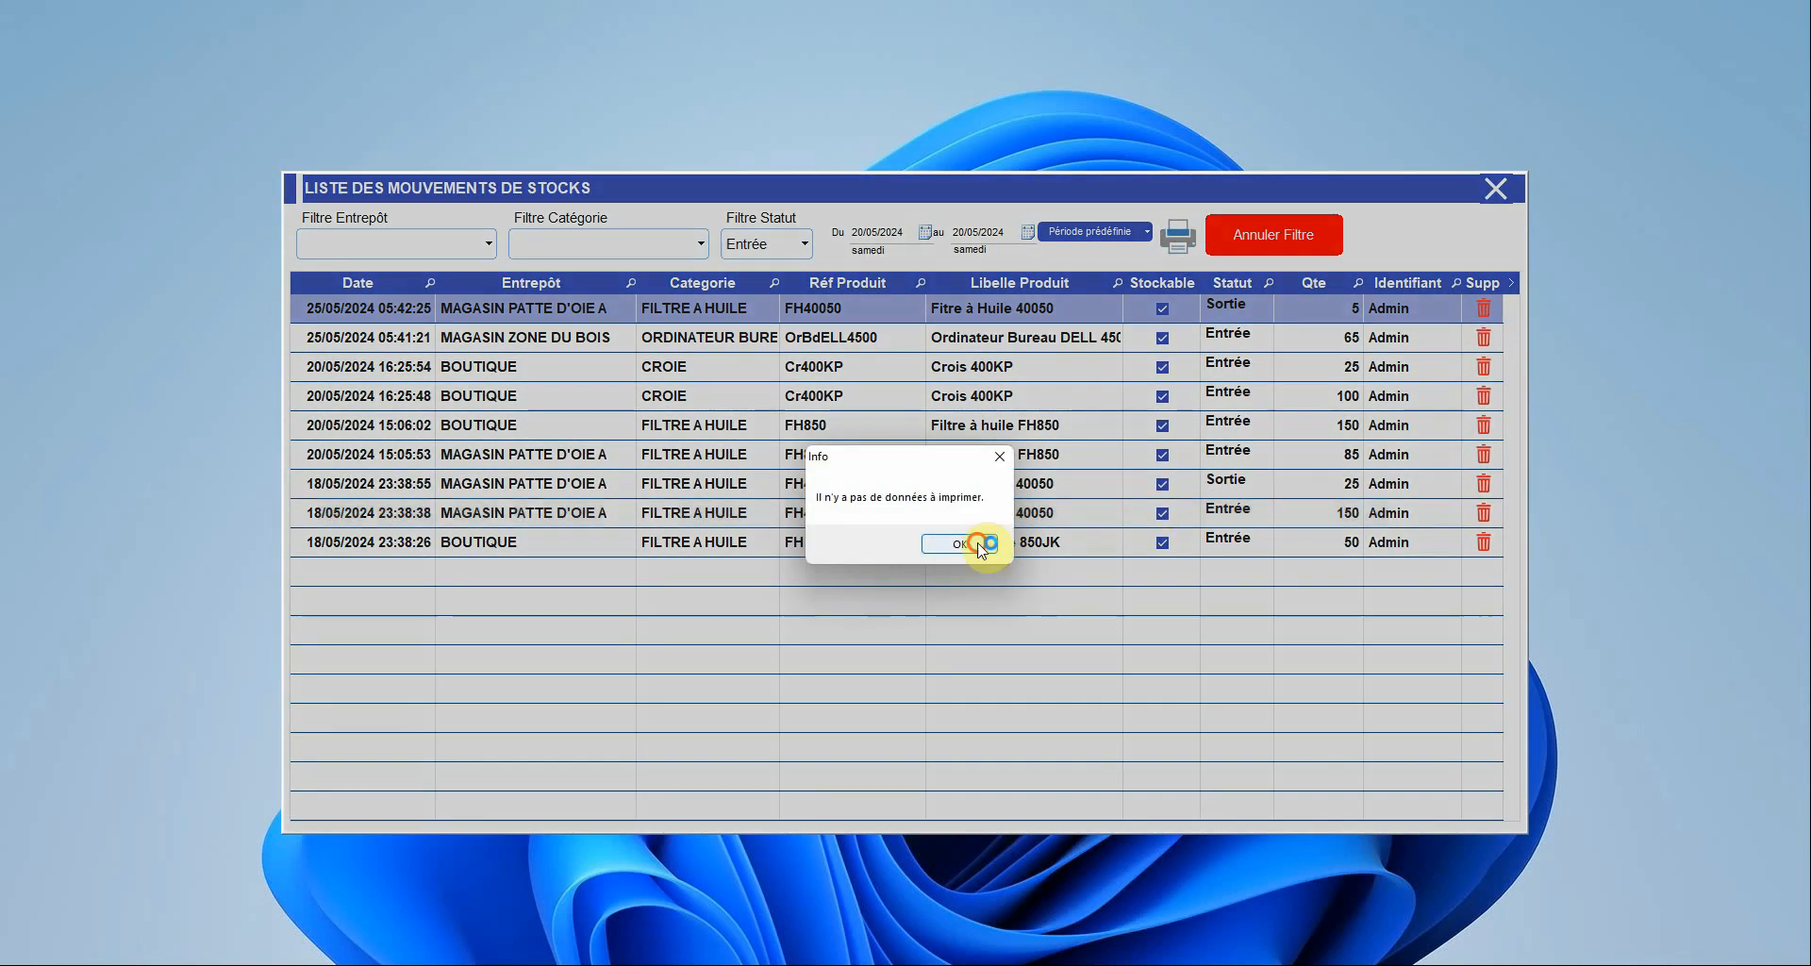
pyautogui.click(976, 541)
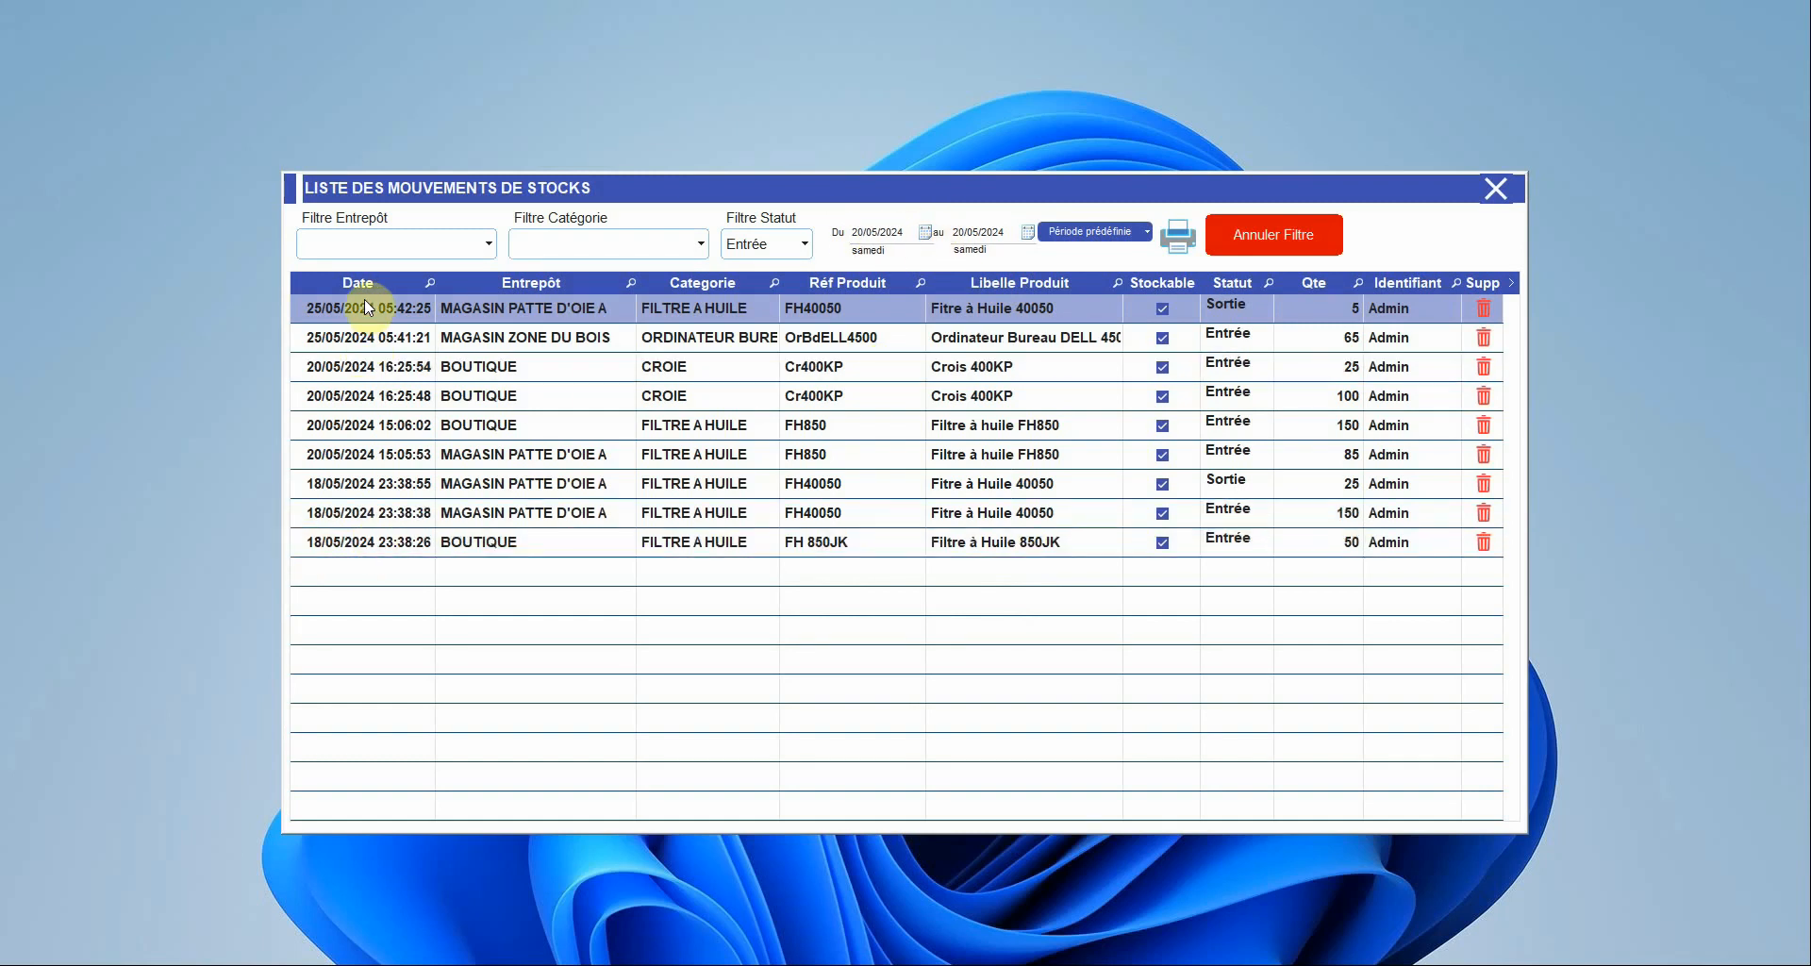
# Set the movement period from 18/05/2024 to 25/05/2024 and try to print the list
pyautogui.click(925, 232)
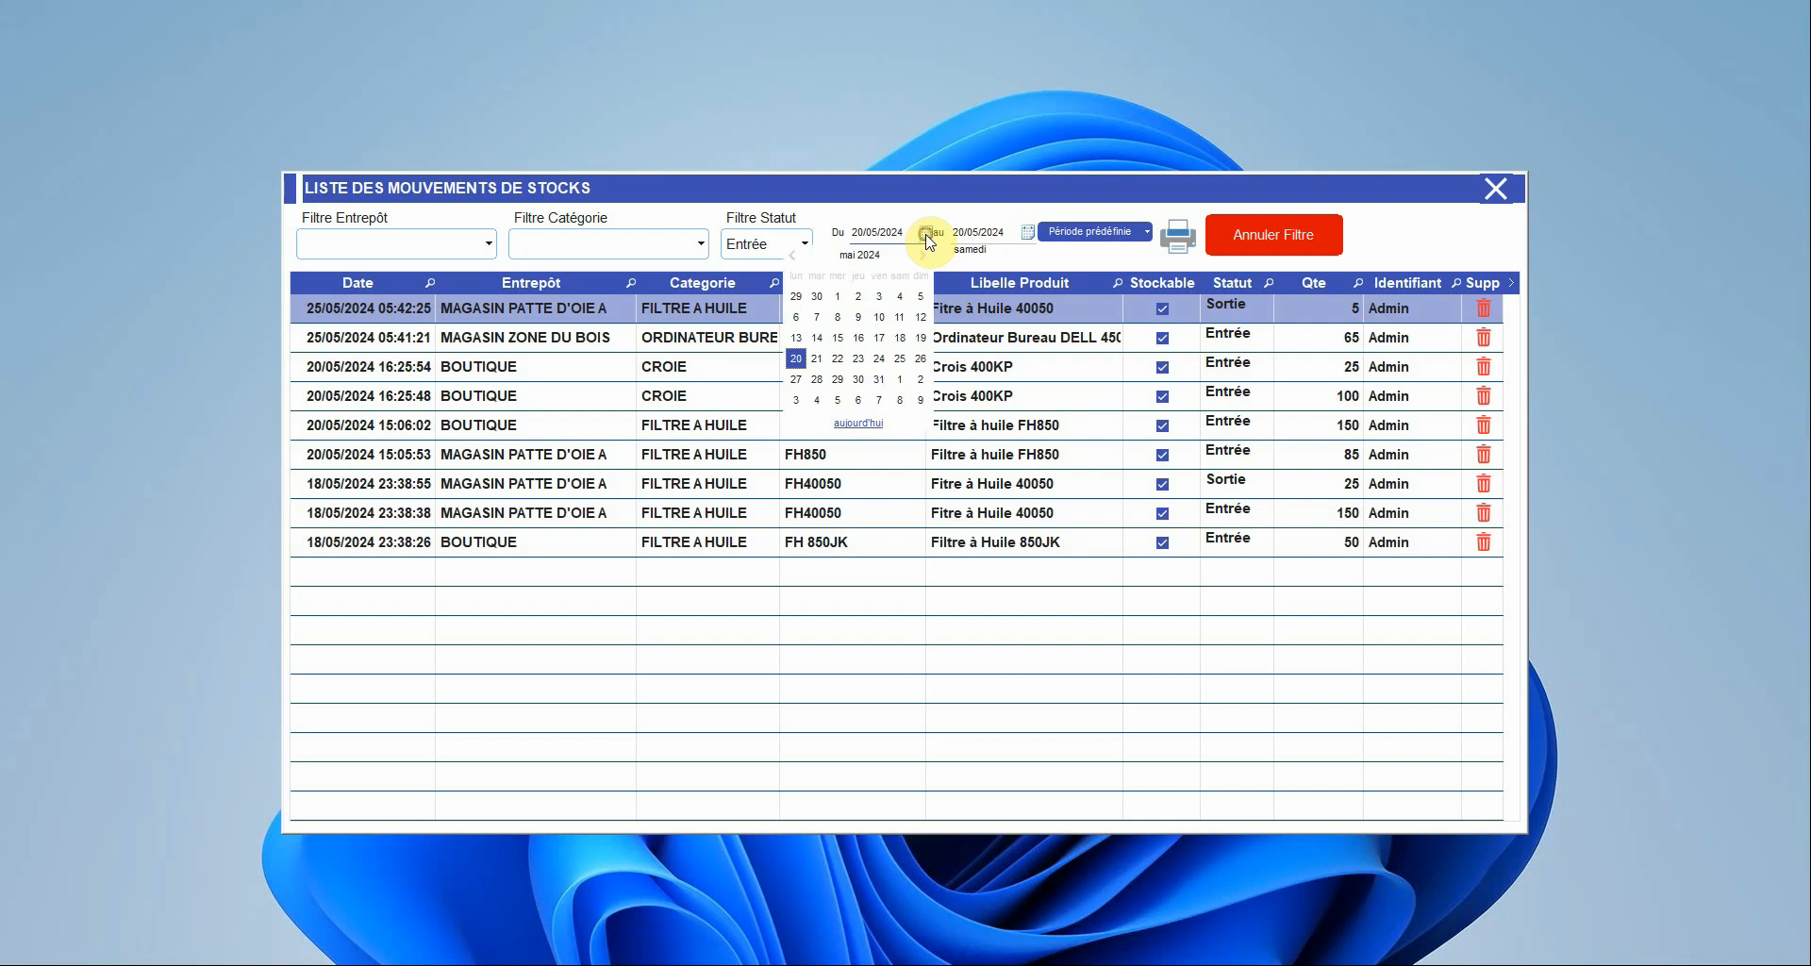
pyautogui.click(900, 338)
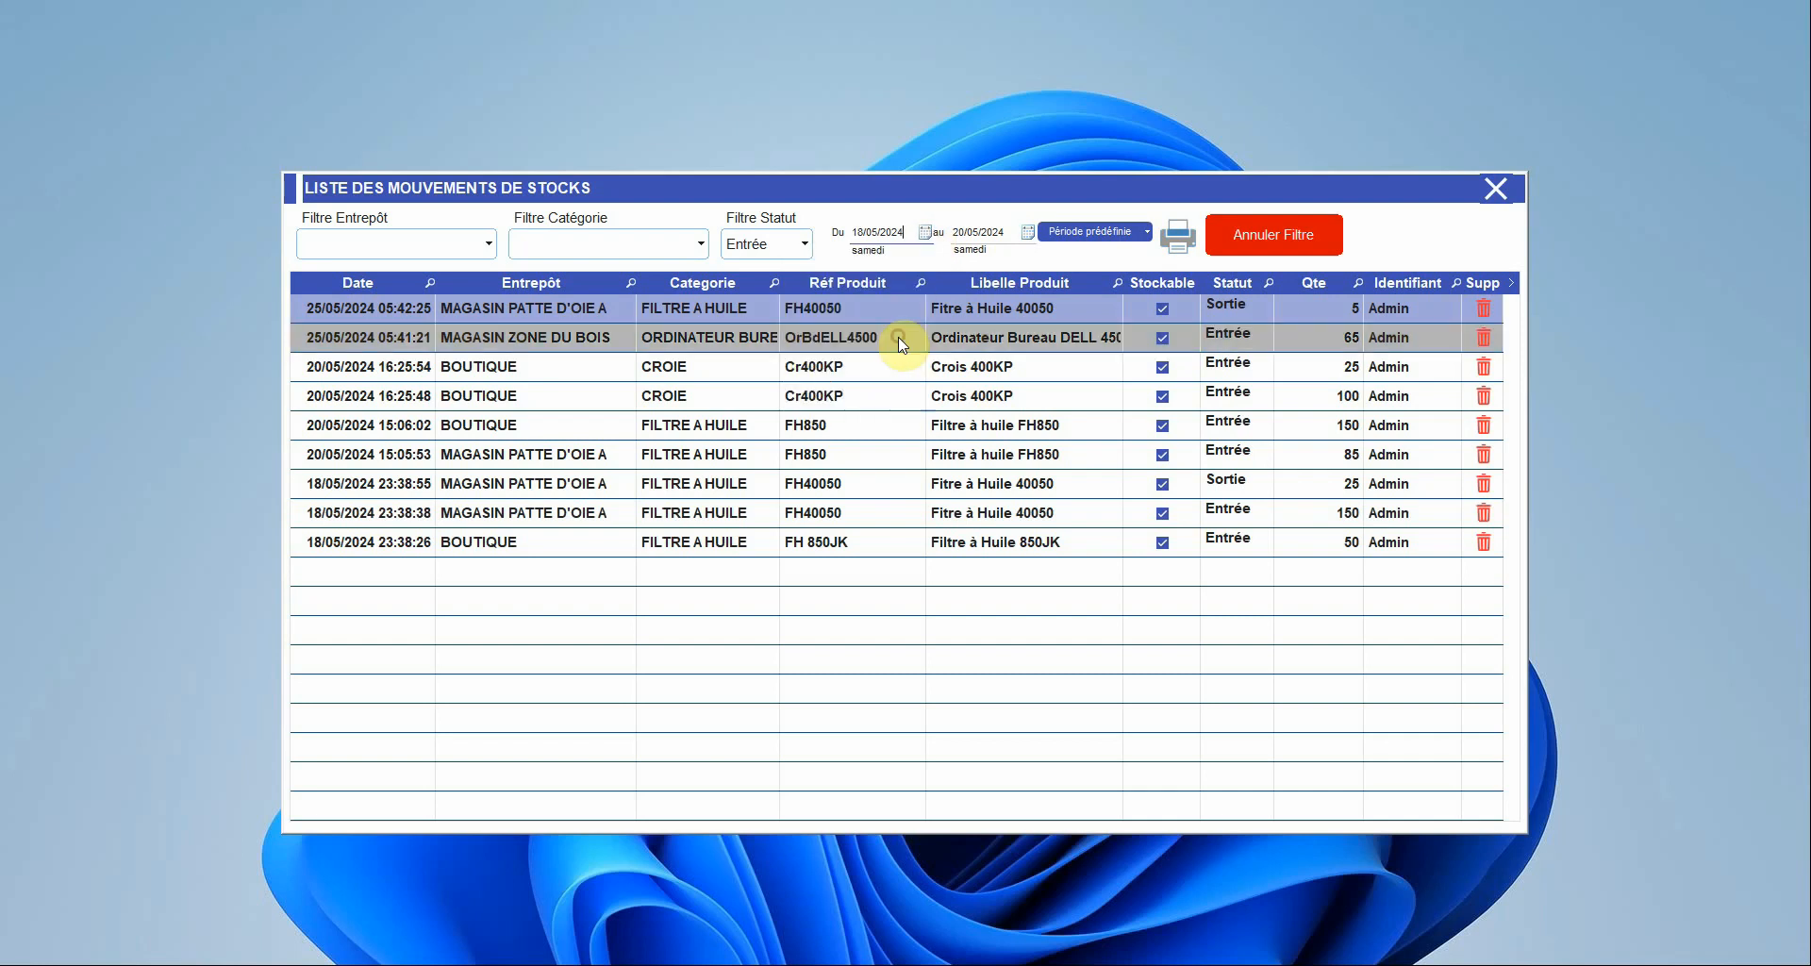
pyautogui.click(1028, 232)
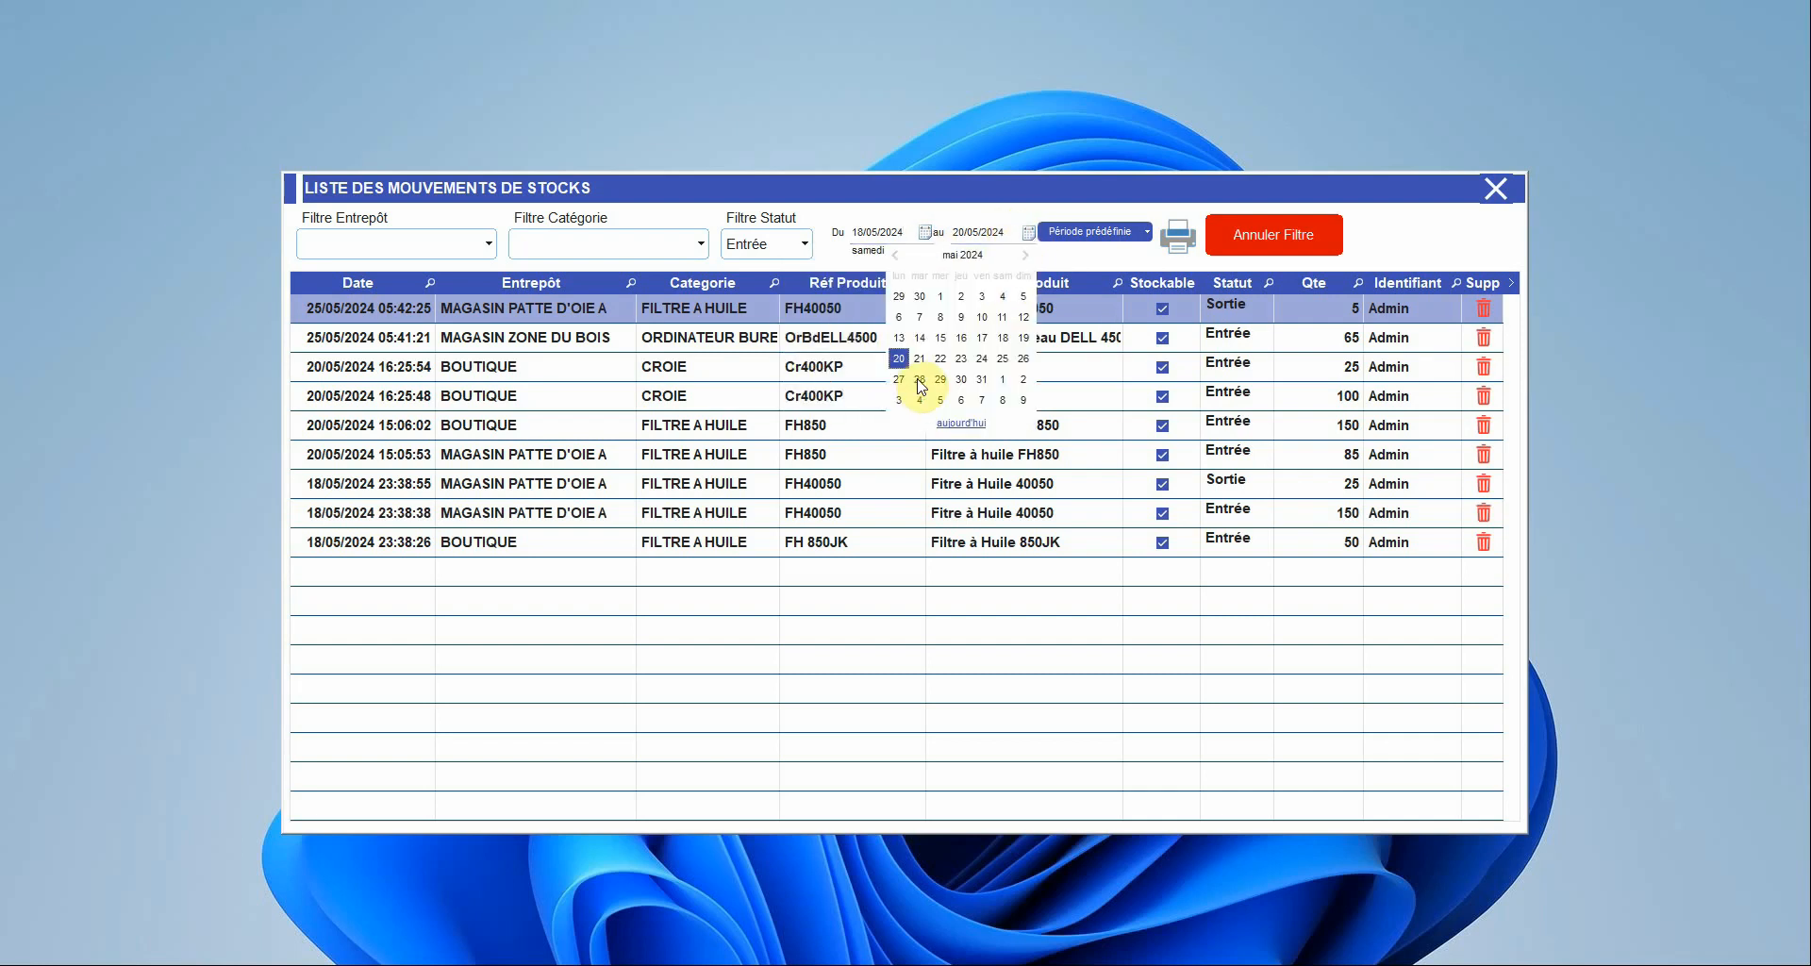
pyautogui.click(1003, 359)
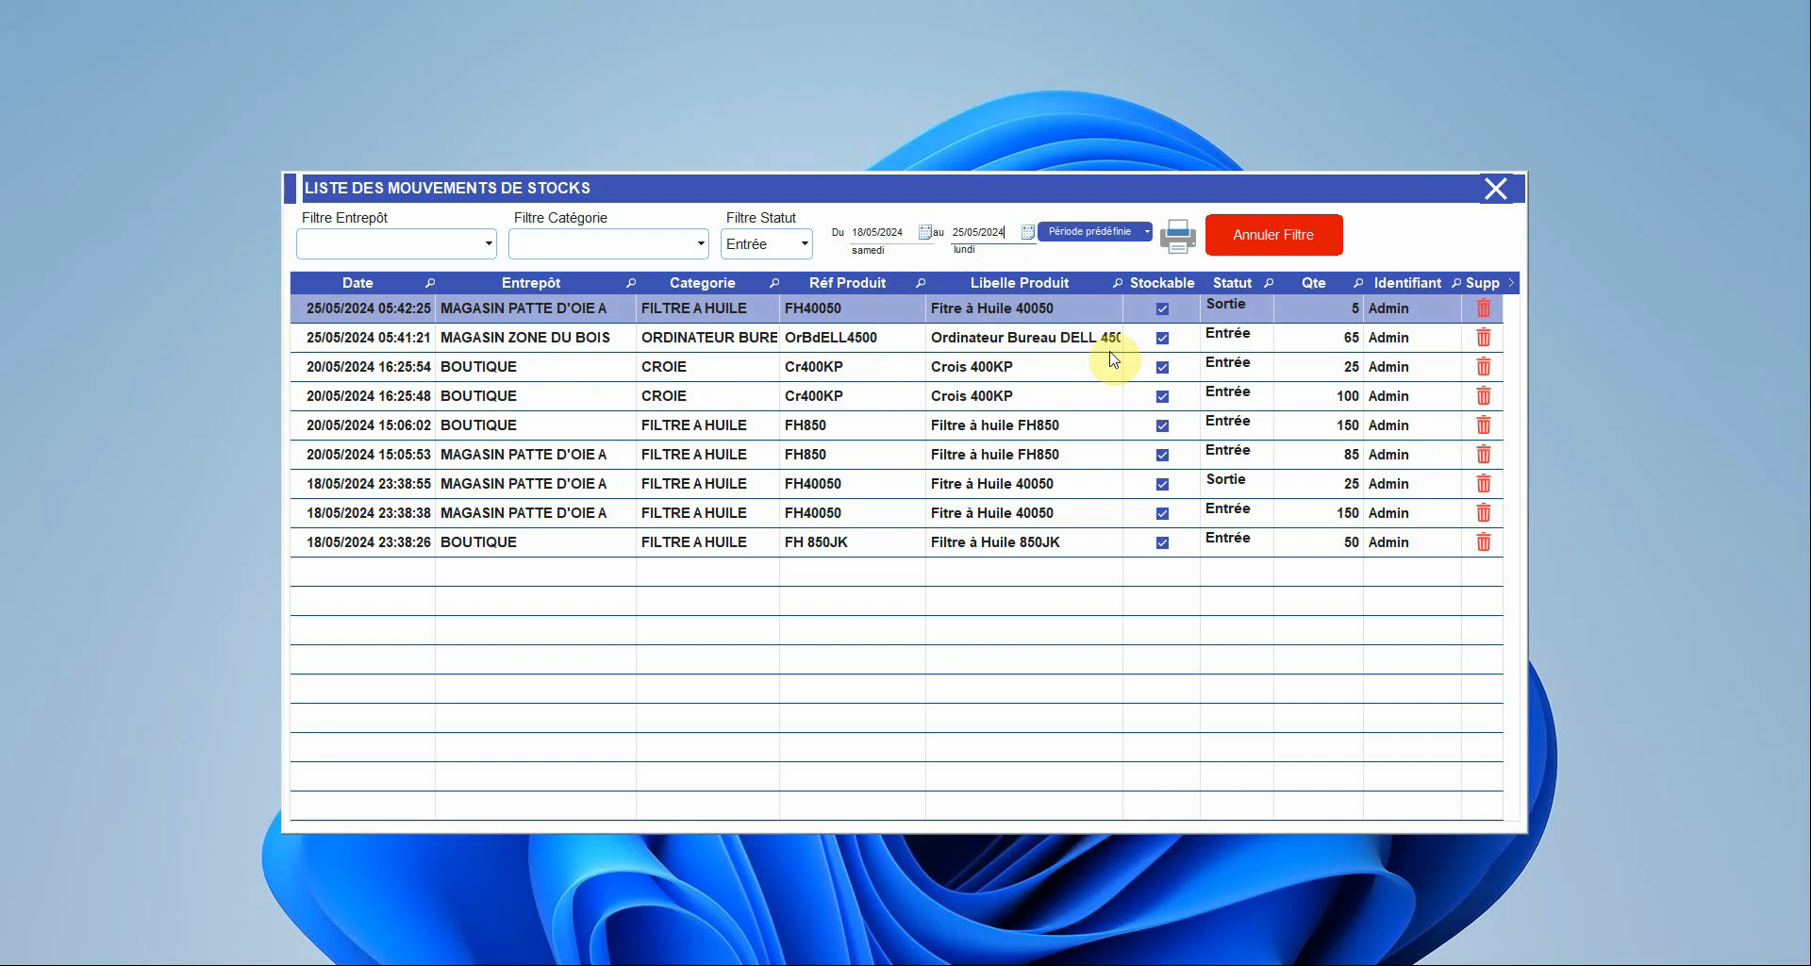
pyautogui.click(1173, 241)
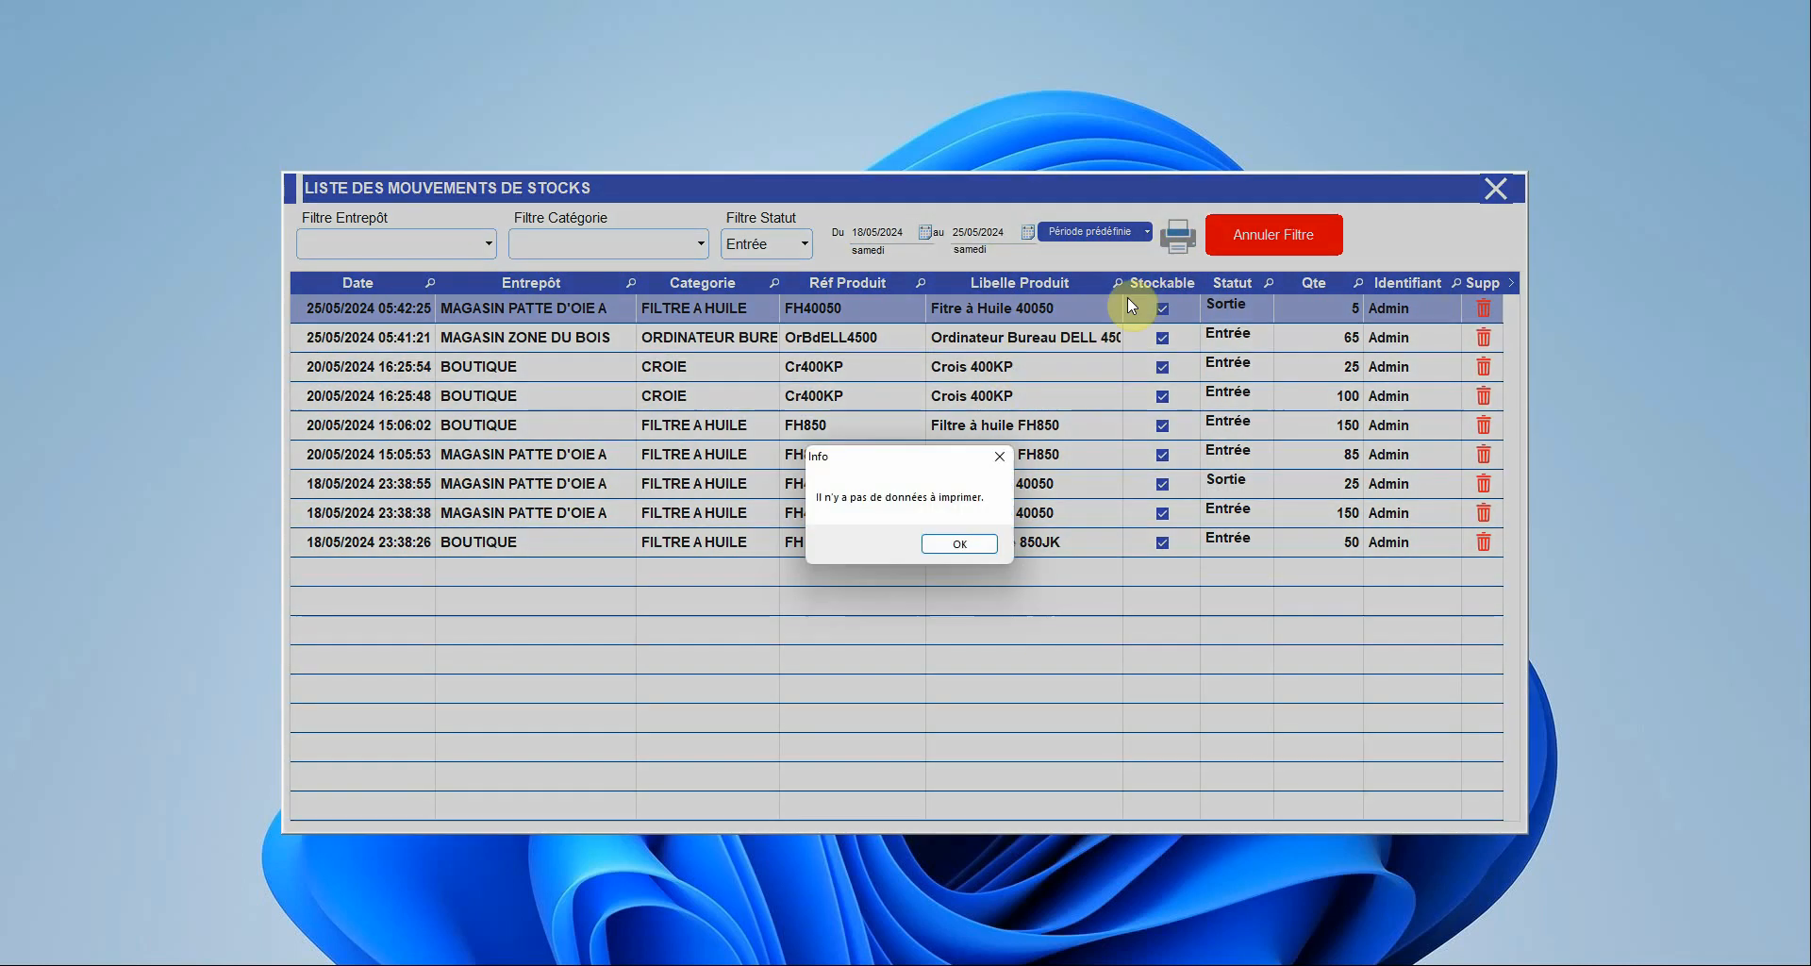
pyautogui.click(964, 547)
# Filter the movements by warehouse MAGASIN PATTE D'OIE A and examine the print preview enlarged, closing it when done
pyautogui.click(455, 243)
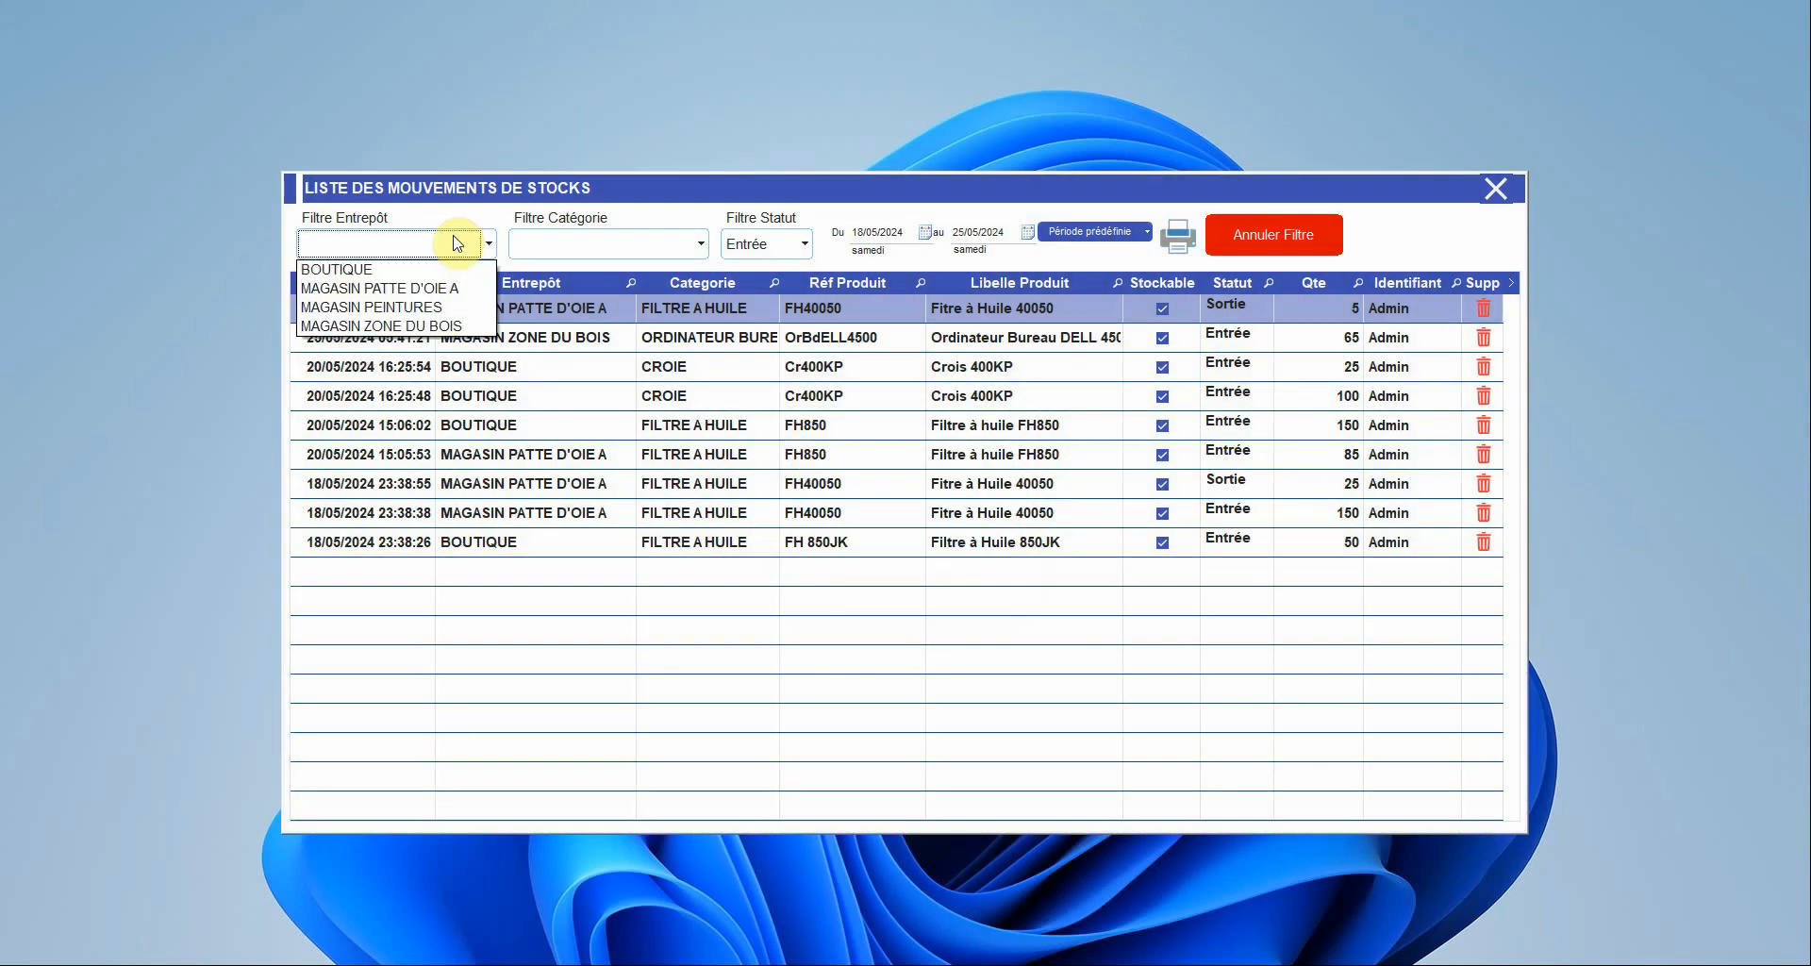
pyautogui.click(457, 290)
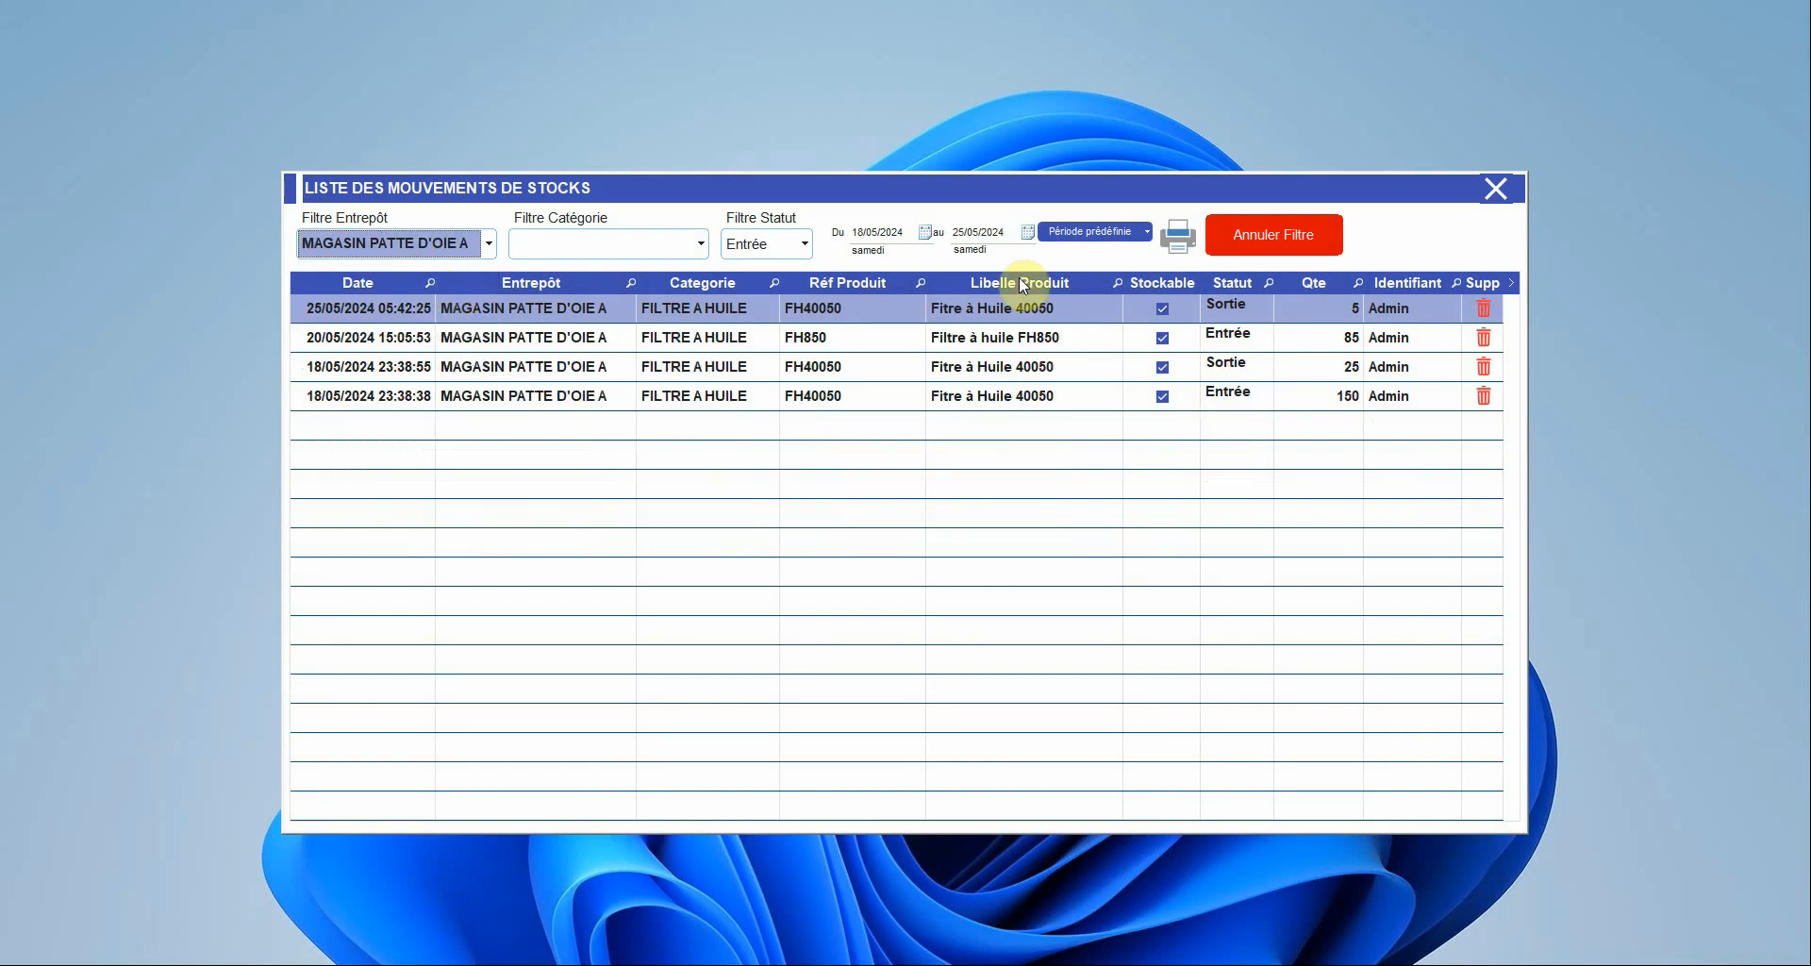
pyautogui.click(1181, 241)
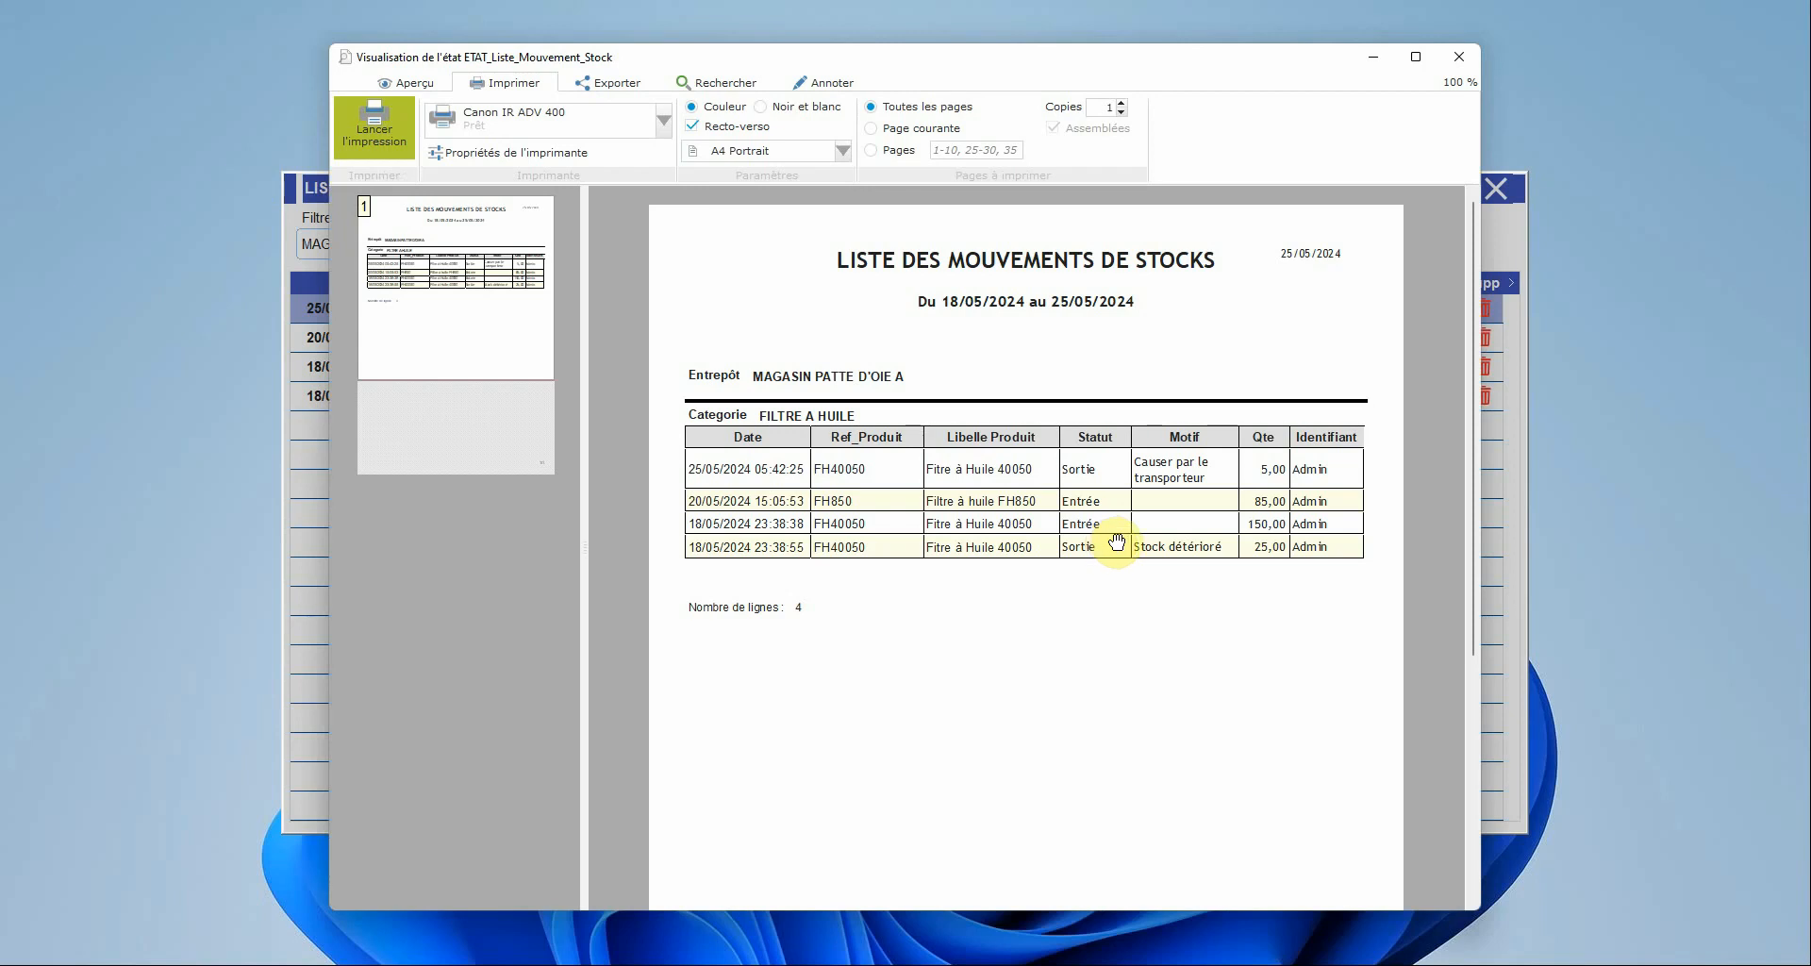
pyautogui.click(1416, 57)
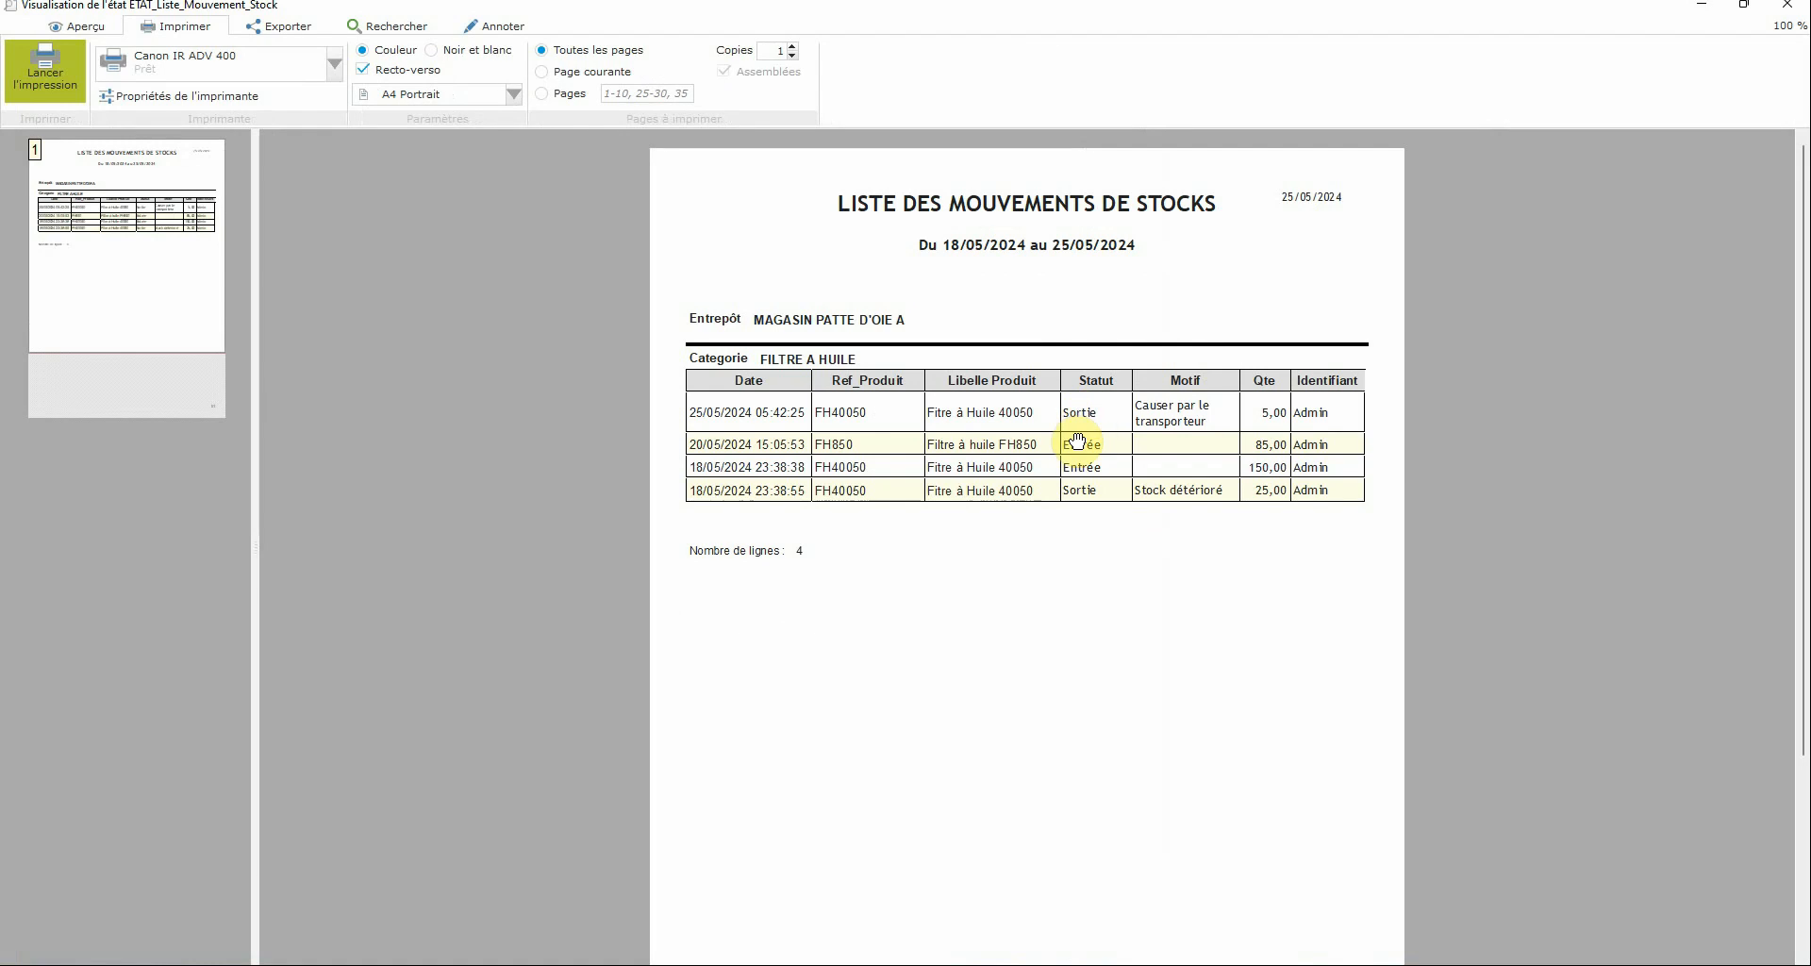
pyautogui.scroll(6, 1077, 440)
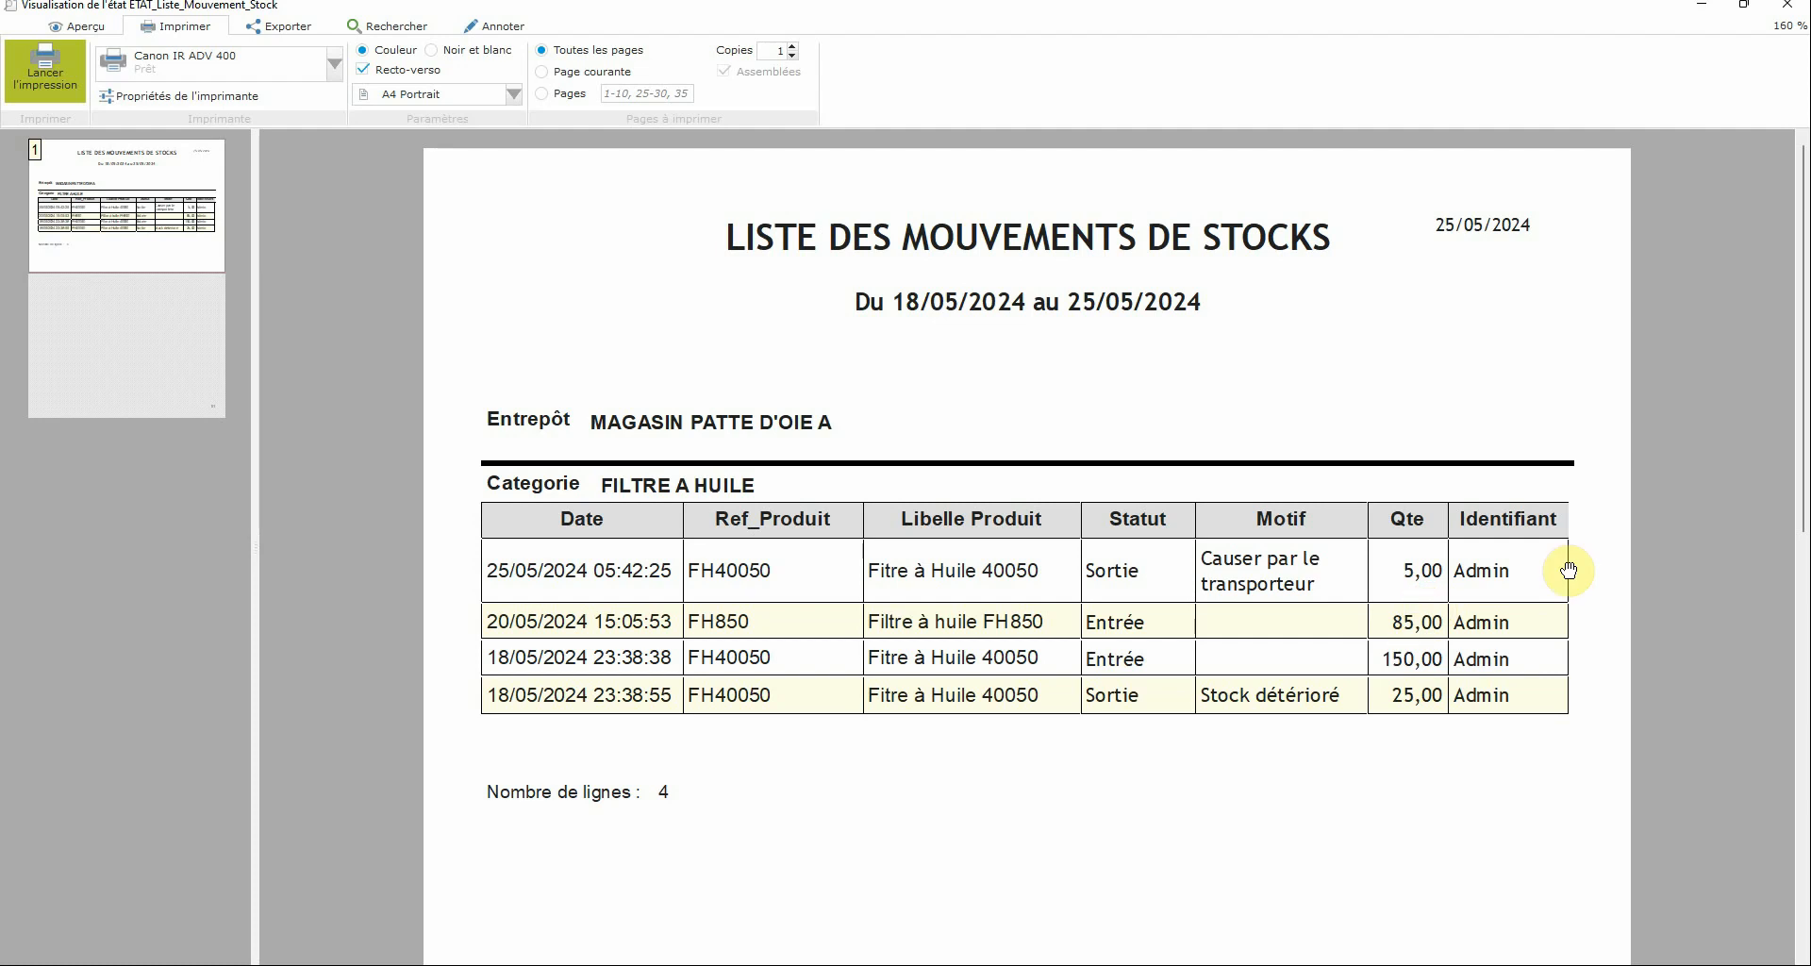
pyautogui.click(1785, 13)
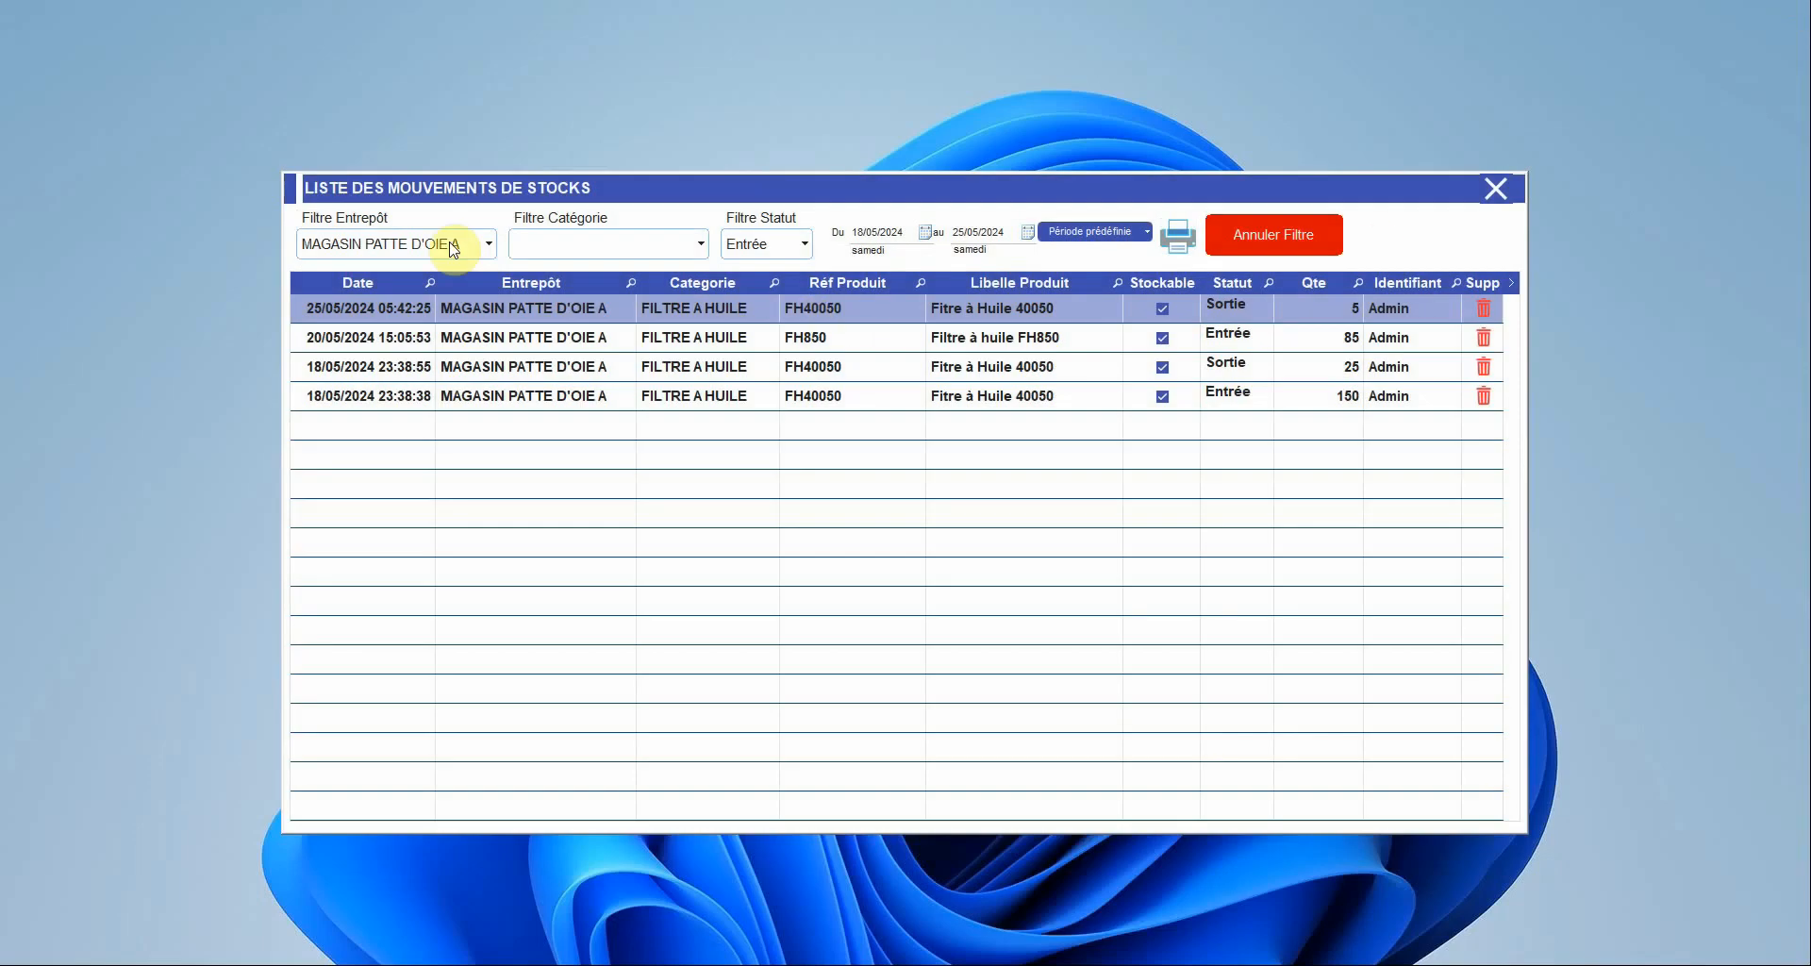
# Switch the warehouse filter to MAGASIN ZONE DU BOIS and view the print preview of its movements
pyautogui.click(411, 241)
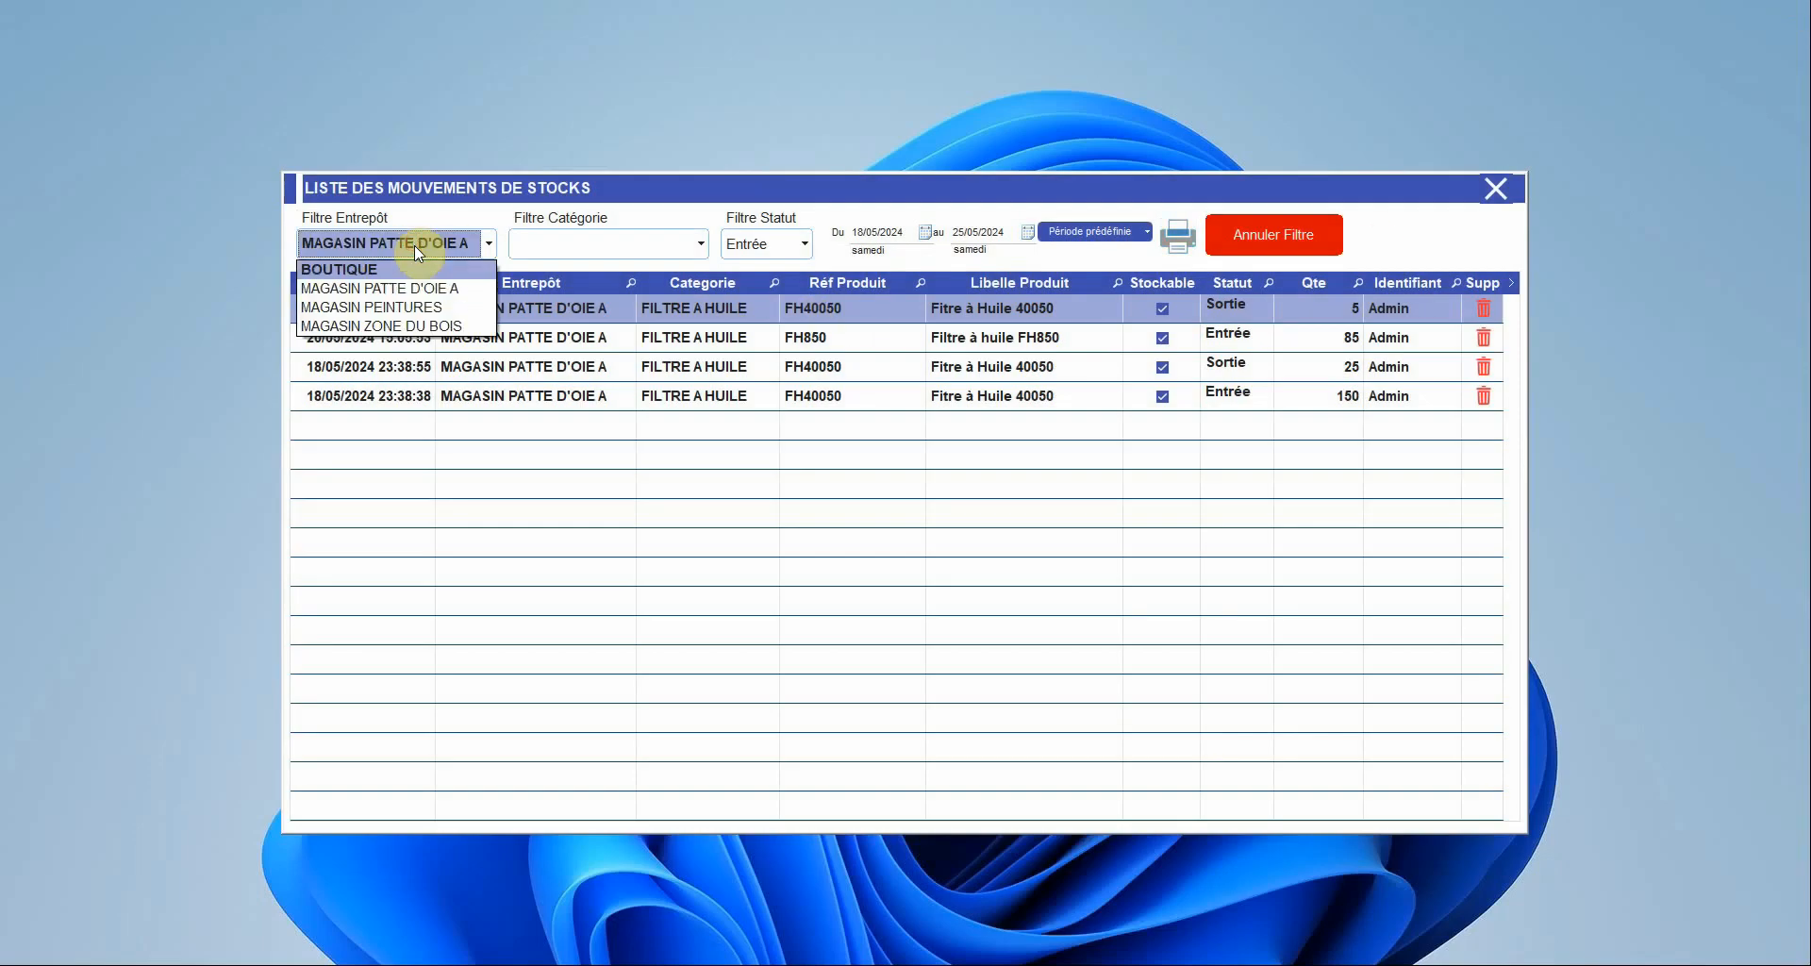
pyautogui.click(436, 324)
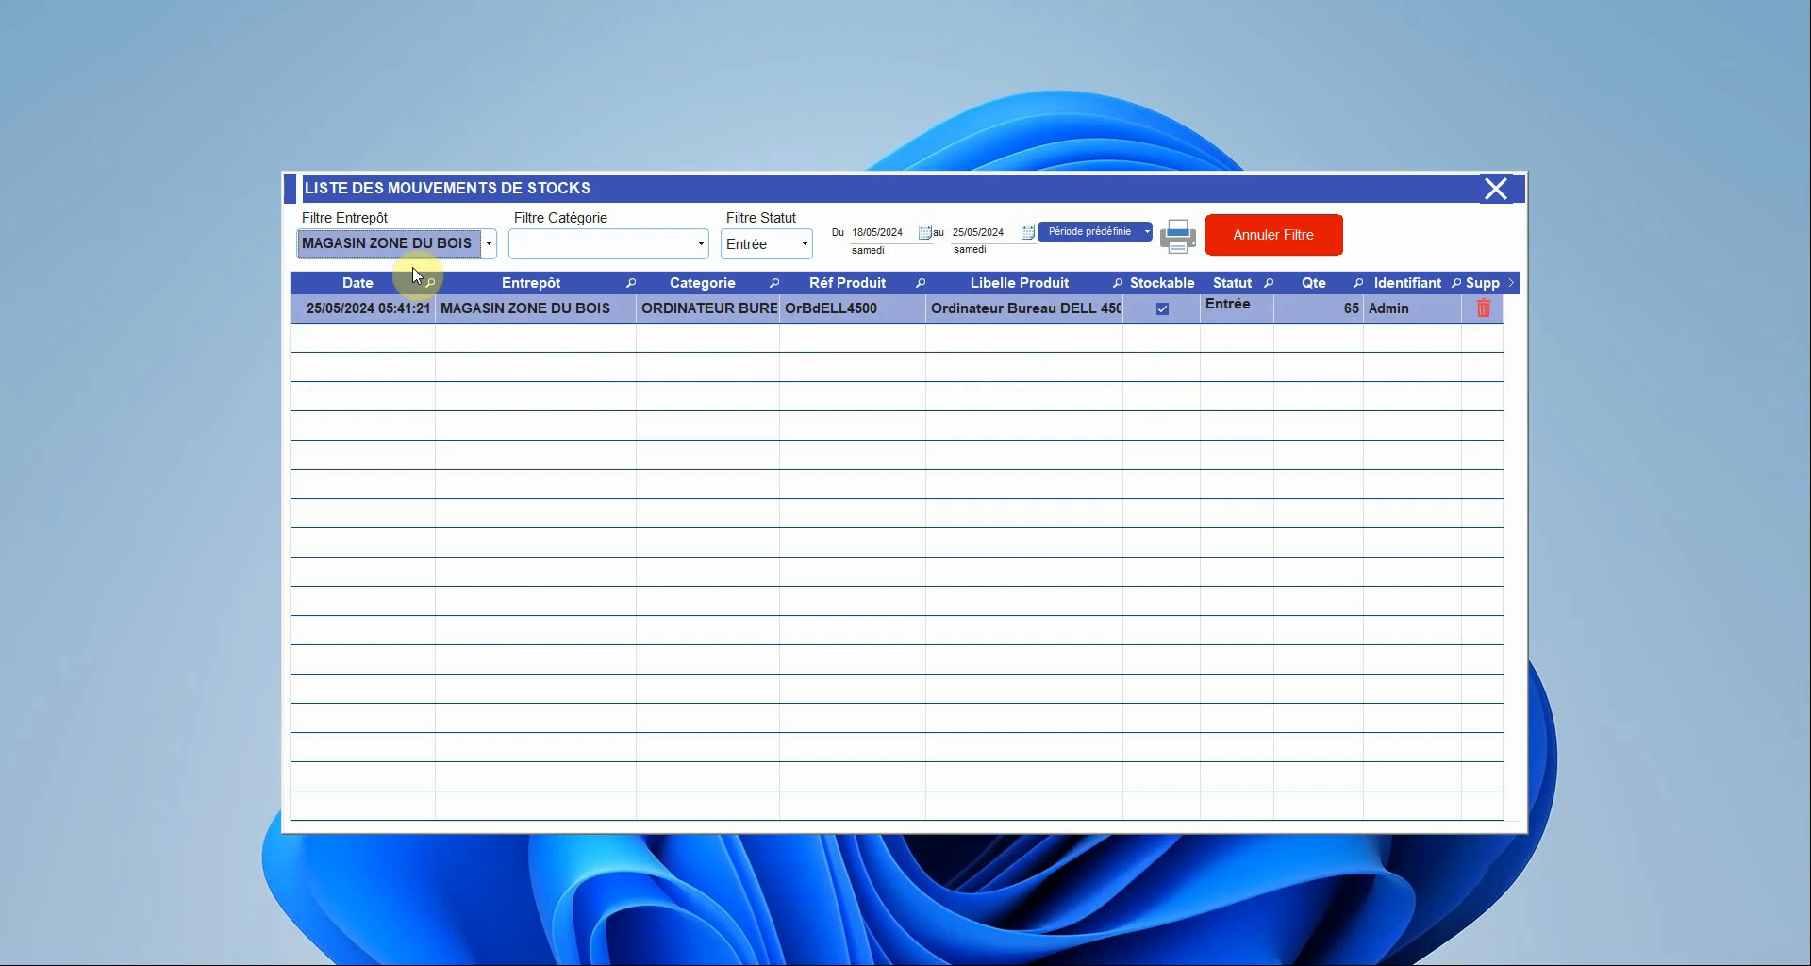
pyautogui.click(1177, 235)
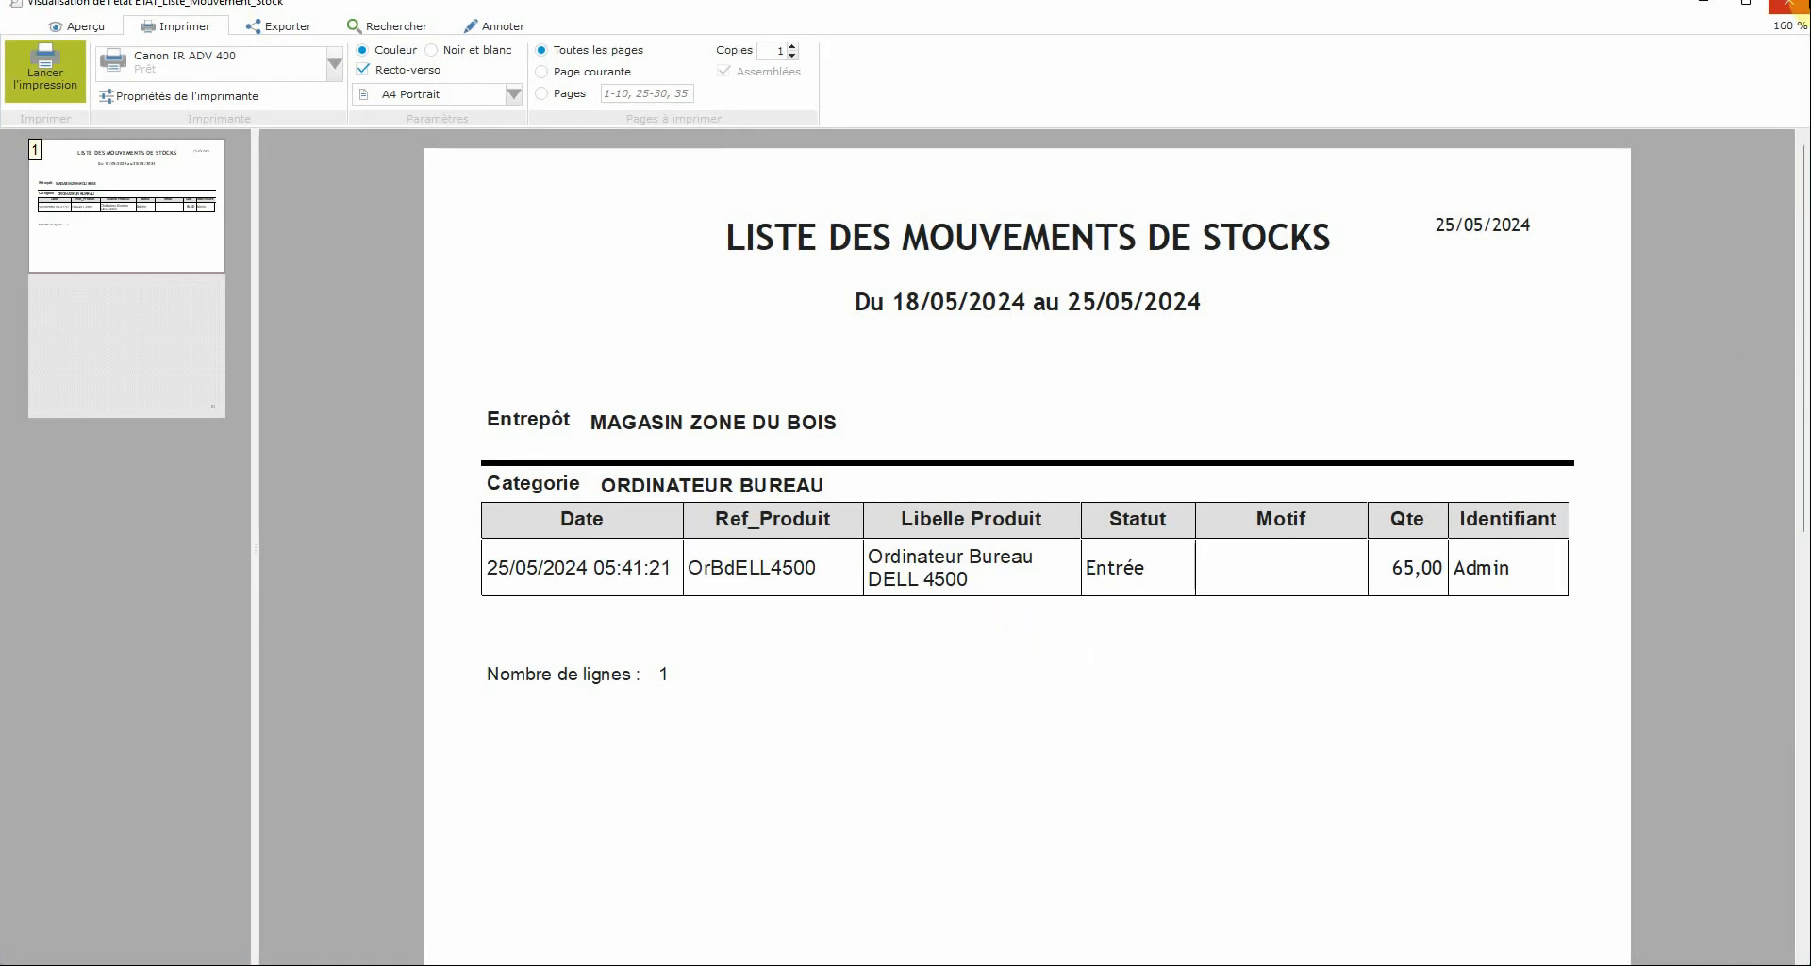
pyautogui.click(1789, 4)
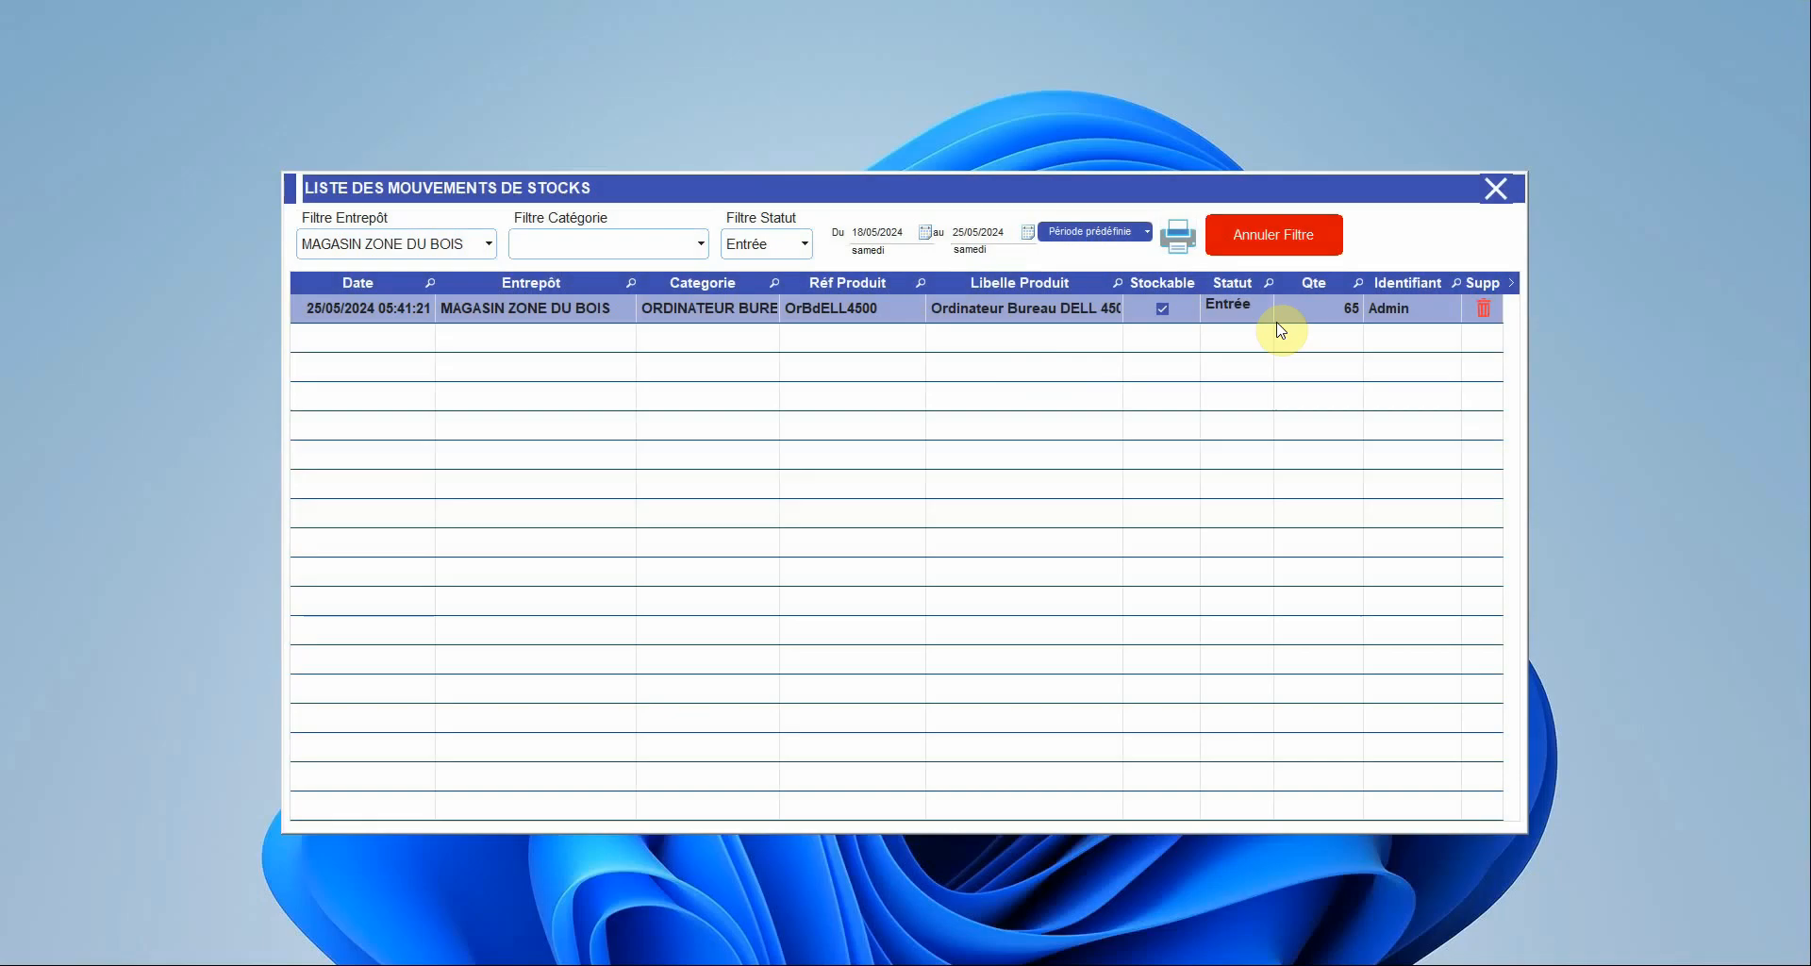
# Look over the category and status filter choices and clear all filters on the movements list
pyautogui.click(620, 243)
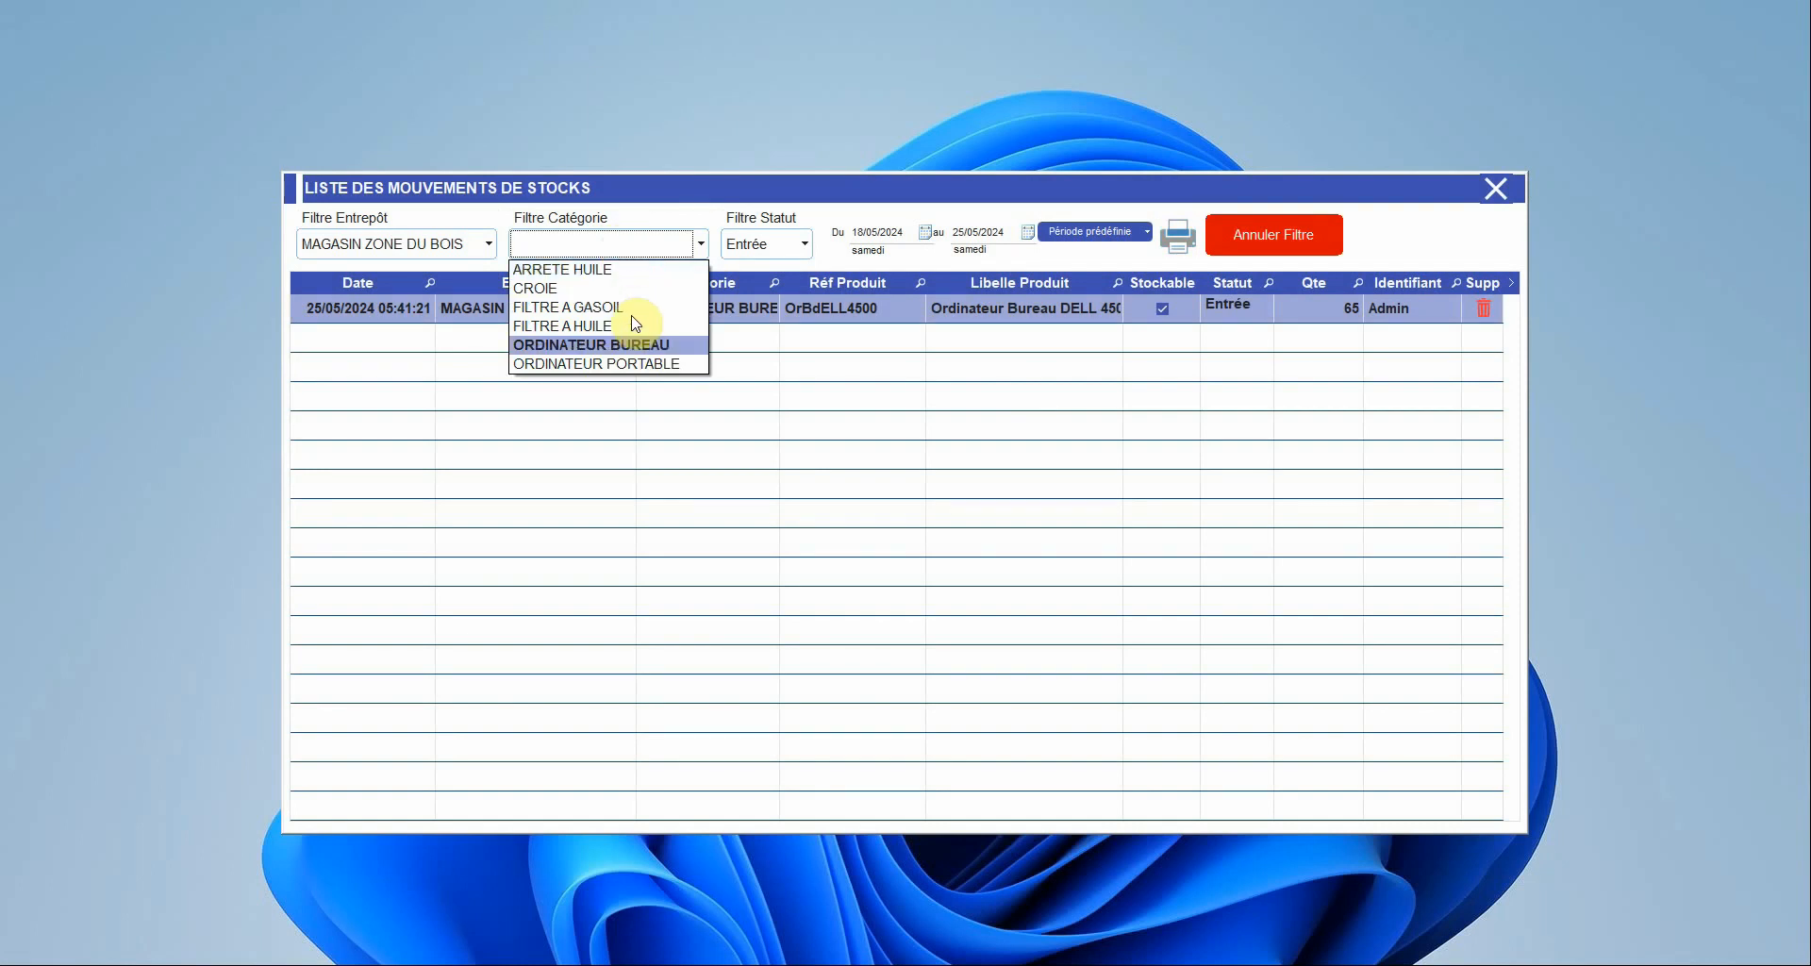
pyautogui.click(795, 249)
pyautogui.click(791, 243)
pyautogui.click(1298, 242)
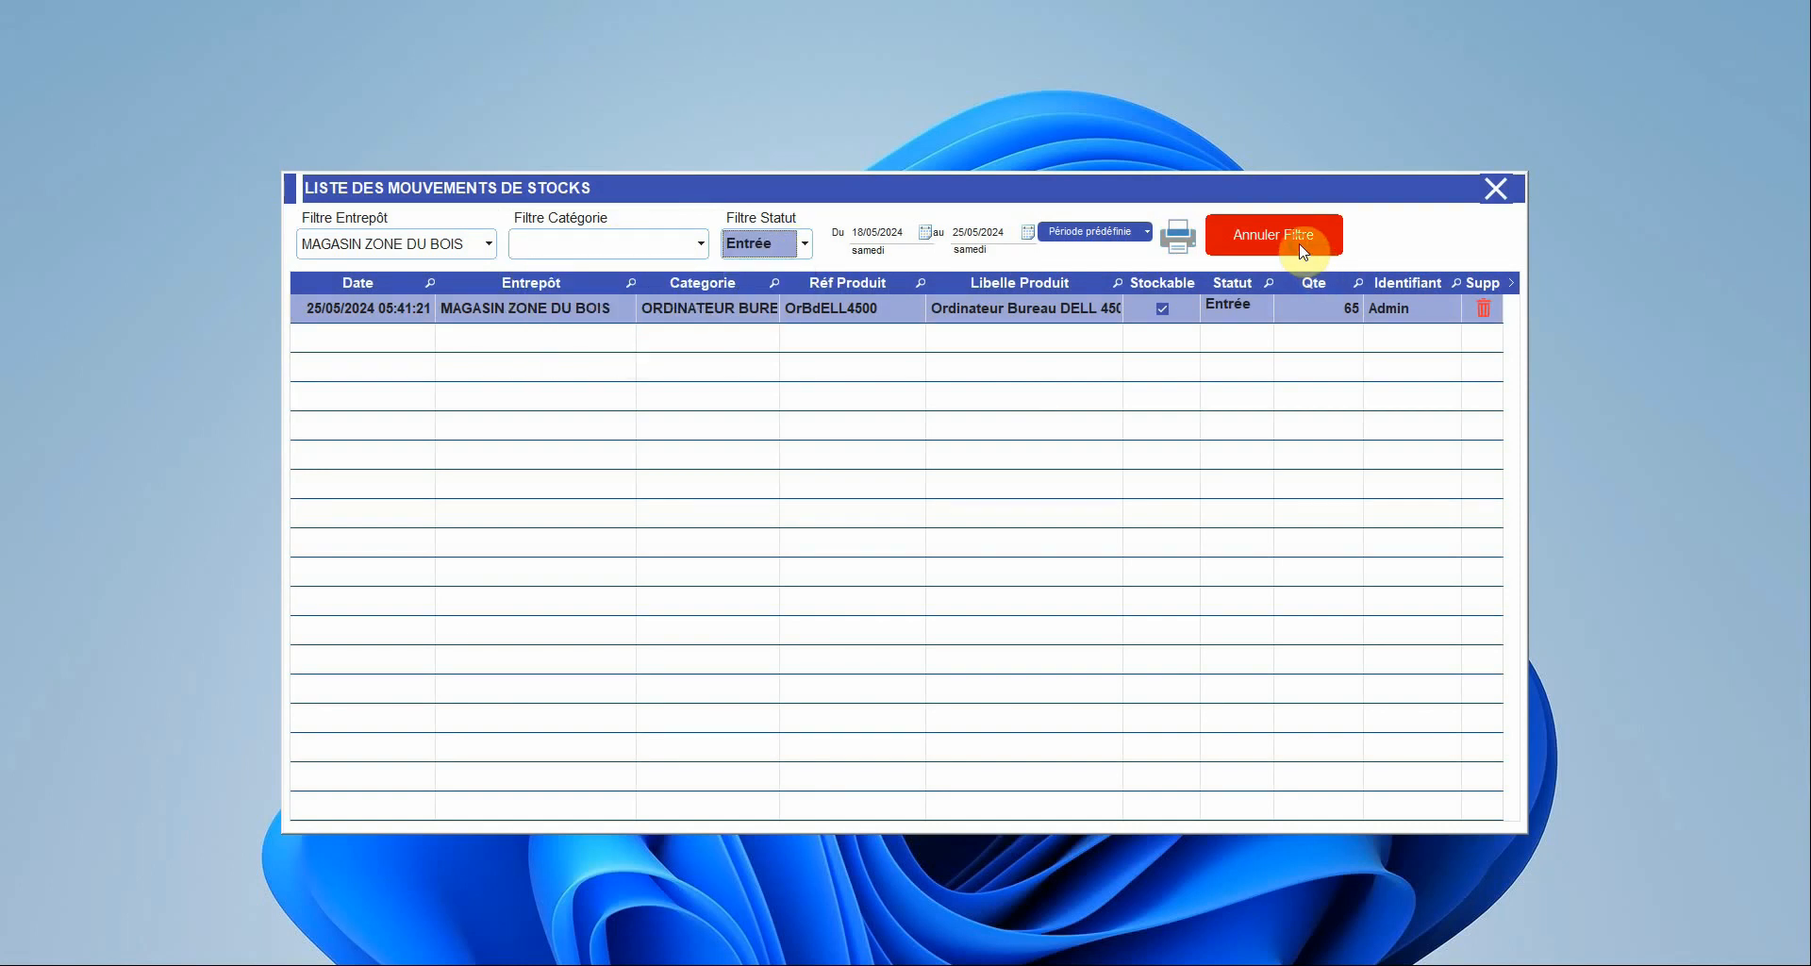
pyautogui.click(1283, 240)
# Filter the stock movements by status Sortie and try to print the list
pyautogui.click(792, 242)
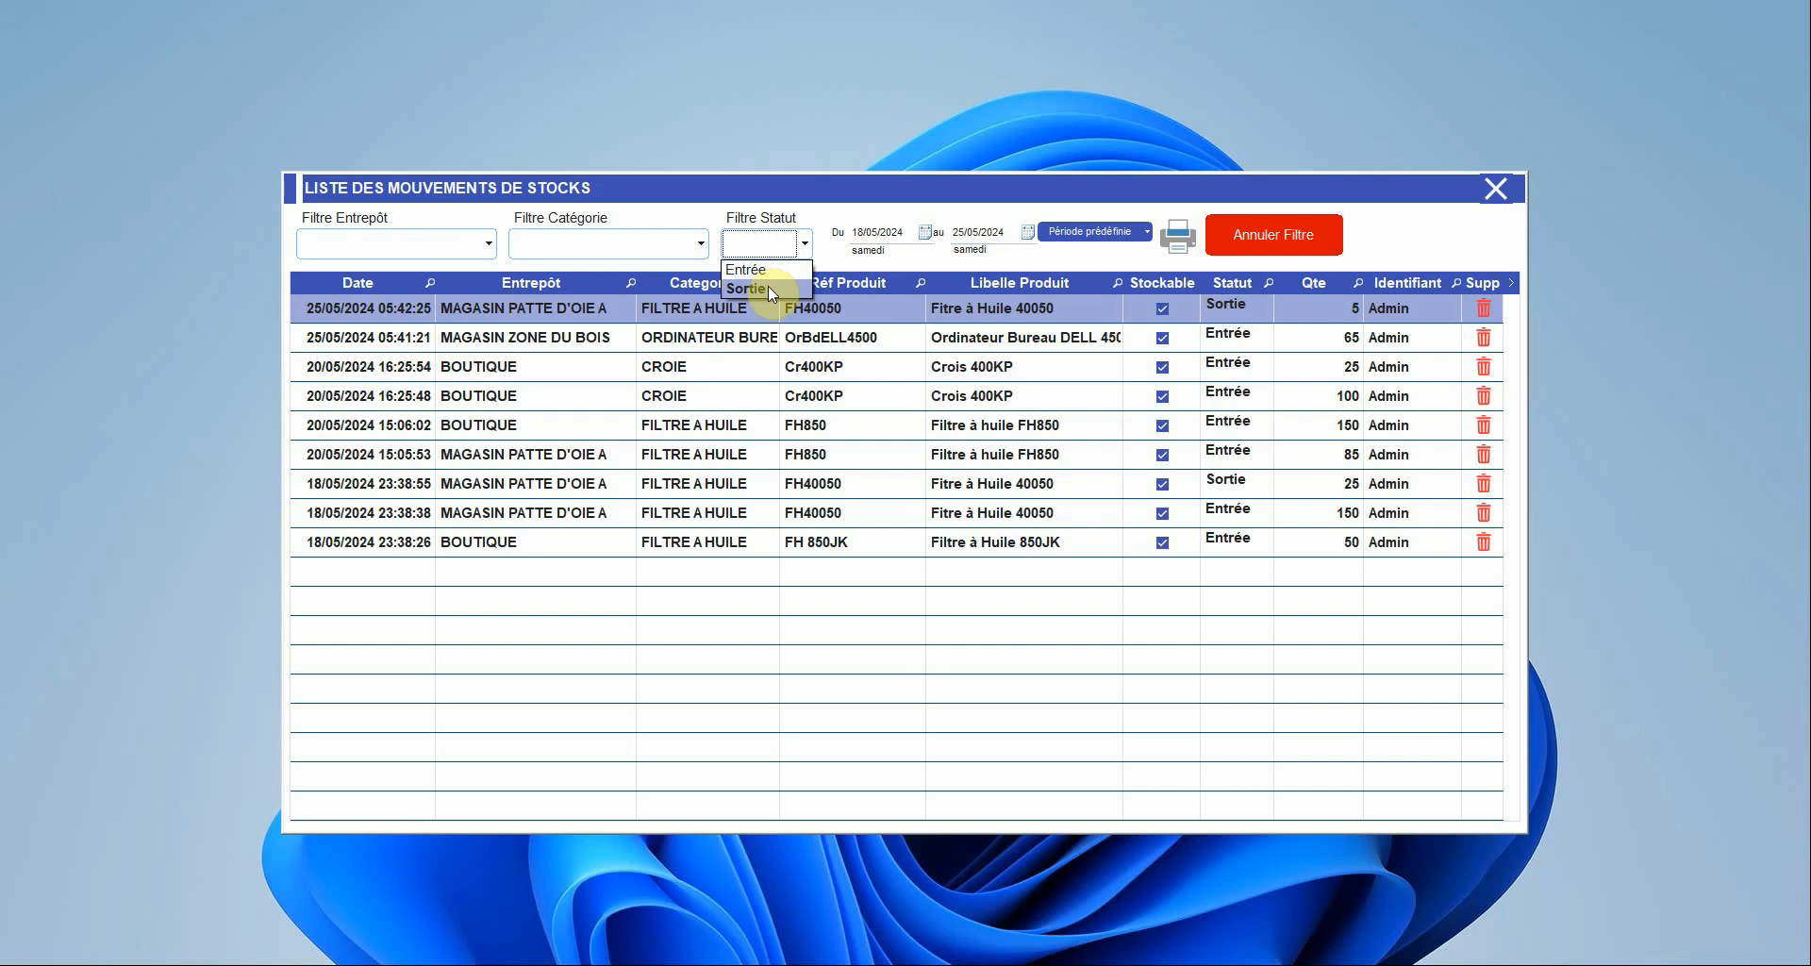
pyautogui.click(767, 286)
pyautogui.click(1176, 236)
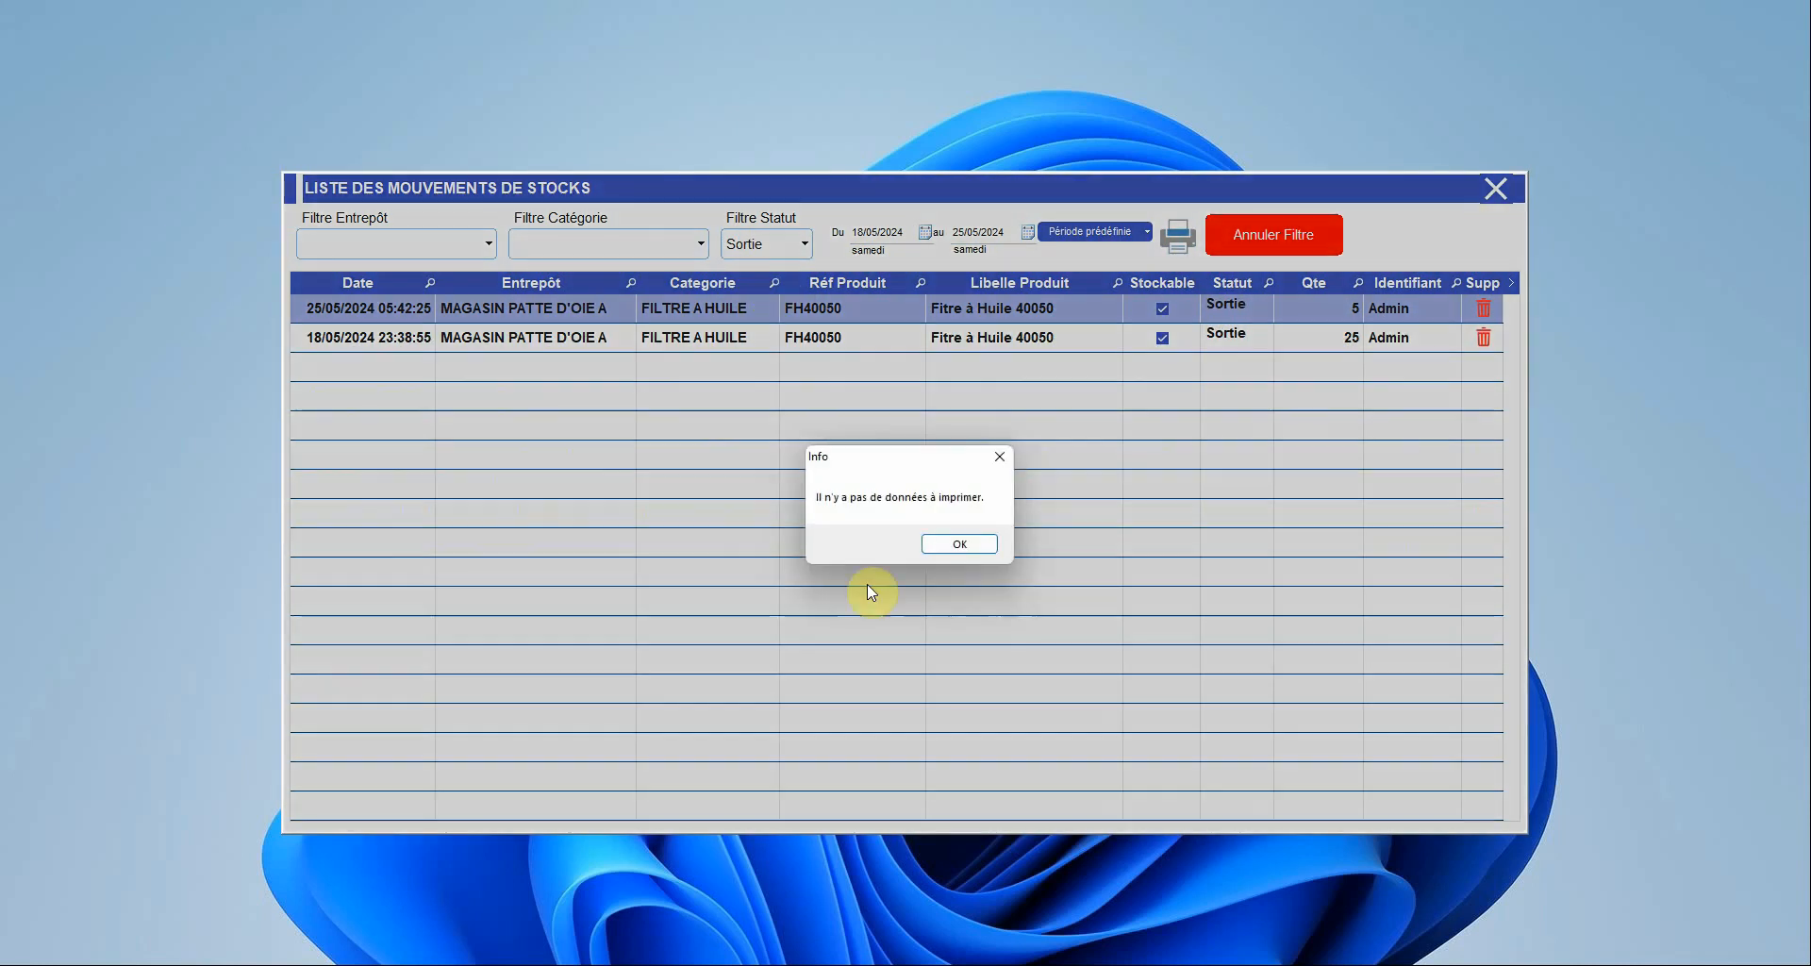
pyautogui.click(970, 545)
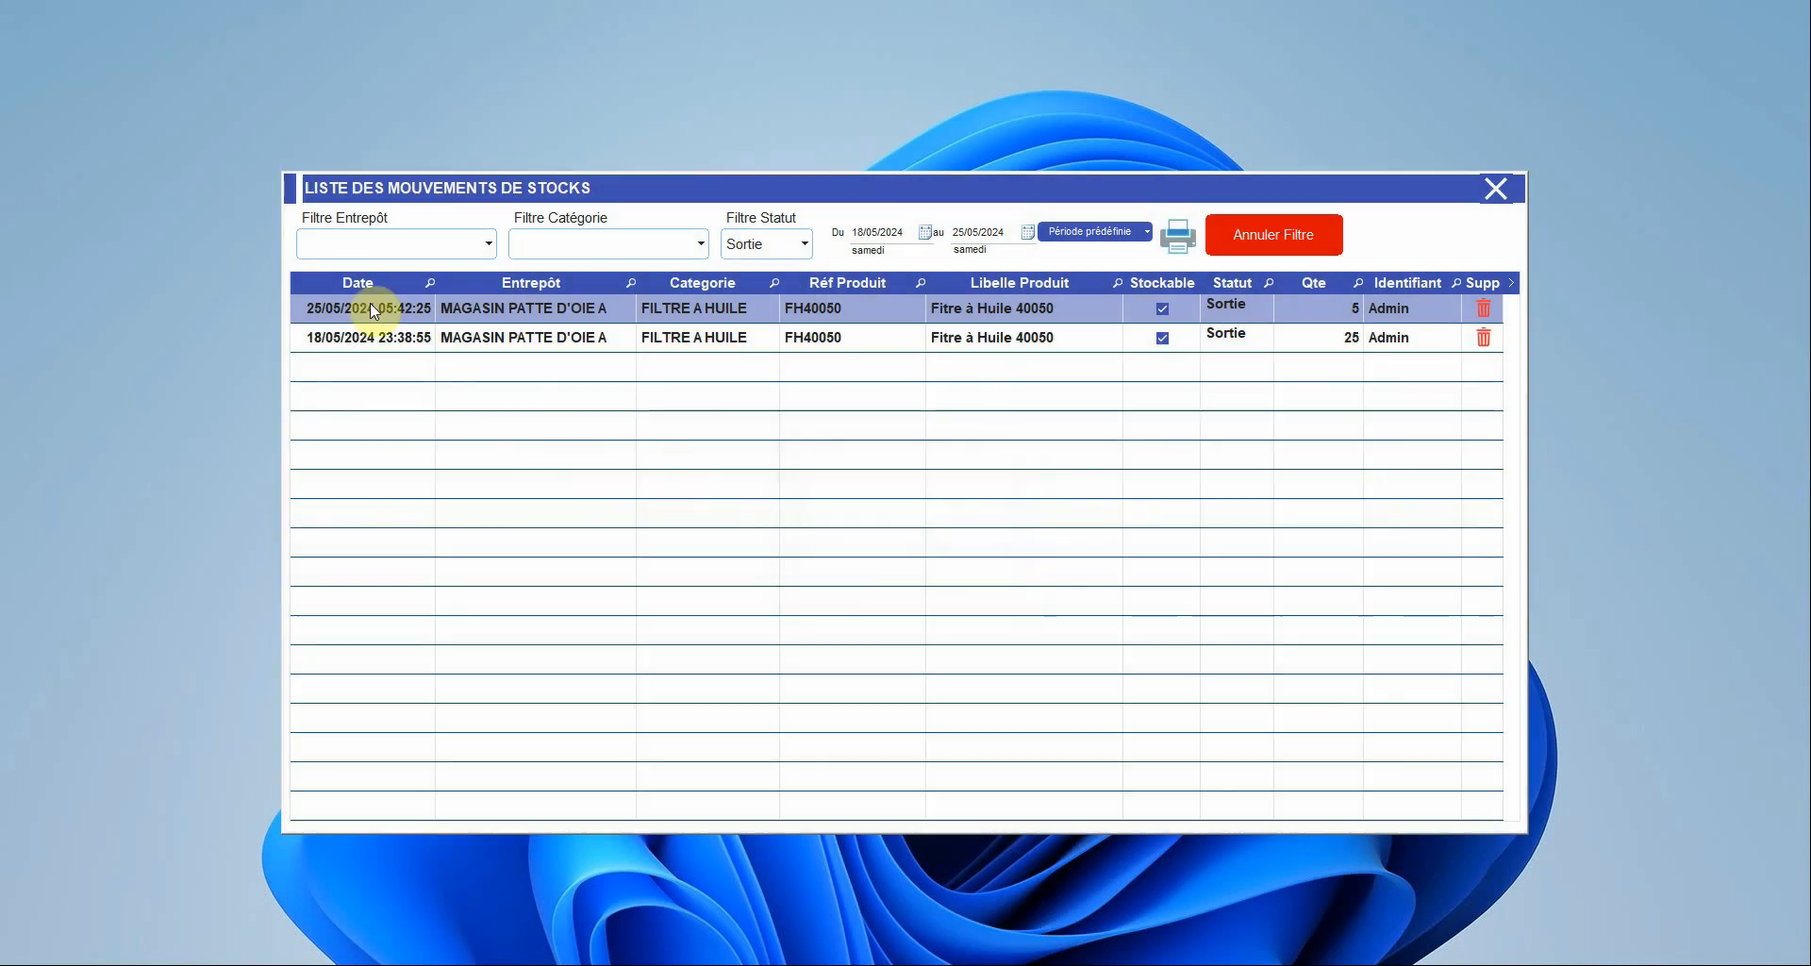
# Filter the stock movements by warehouse MAGASIN PATTE D'OIE A while the status filter is Sortie
pyautogui.click(445, 248)
pyautogui.click(443, 288)
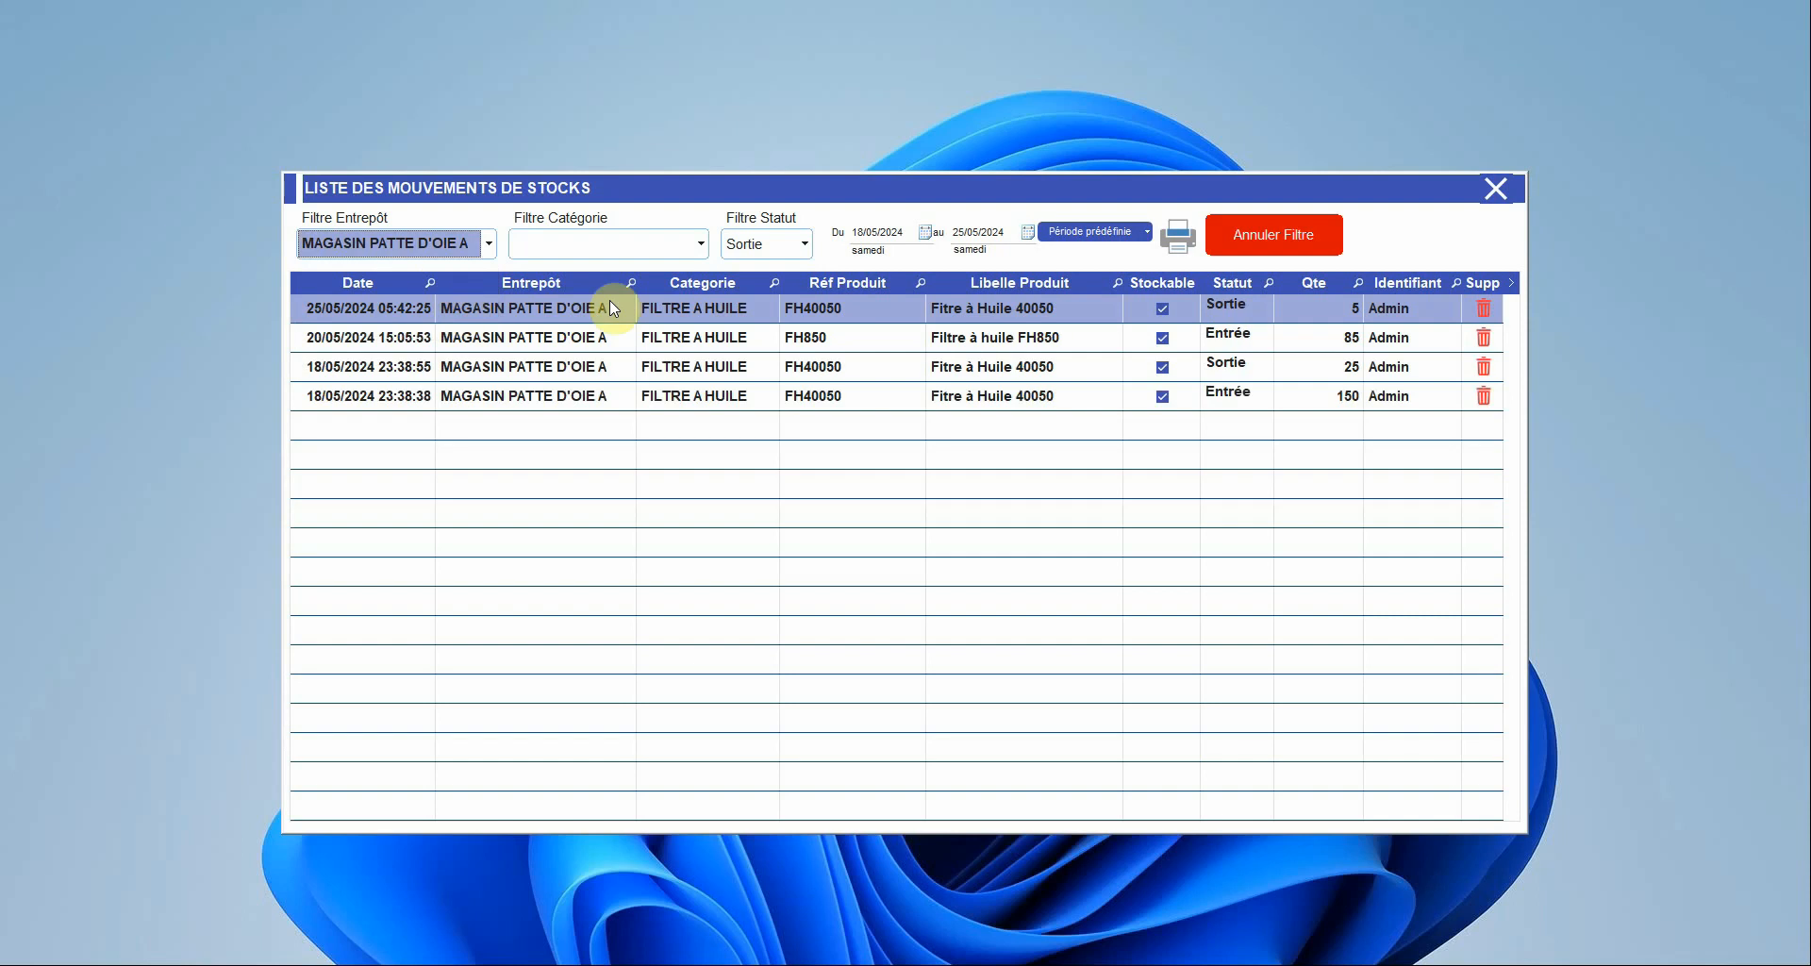
# Clear all filters on the stock movements list and filter it by status Sortie
pyautogui.click(1227, 253)
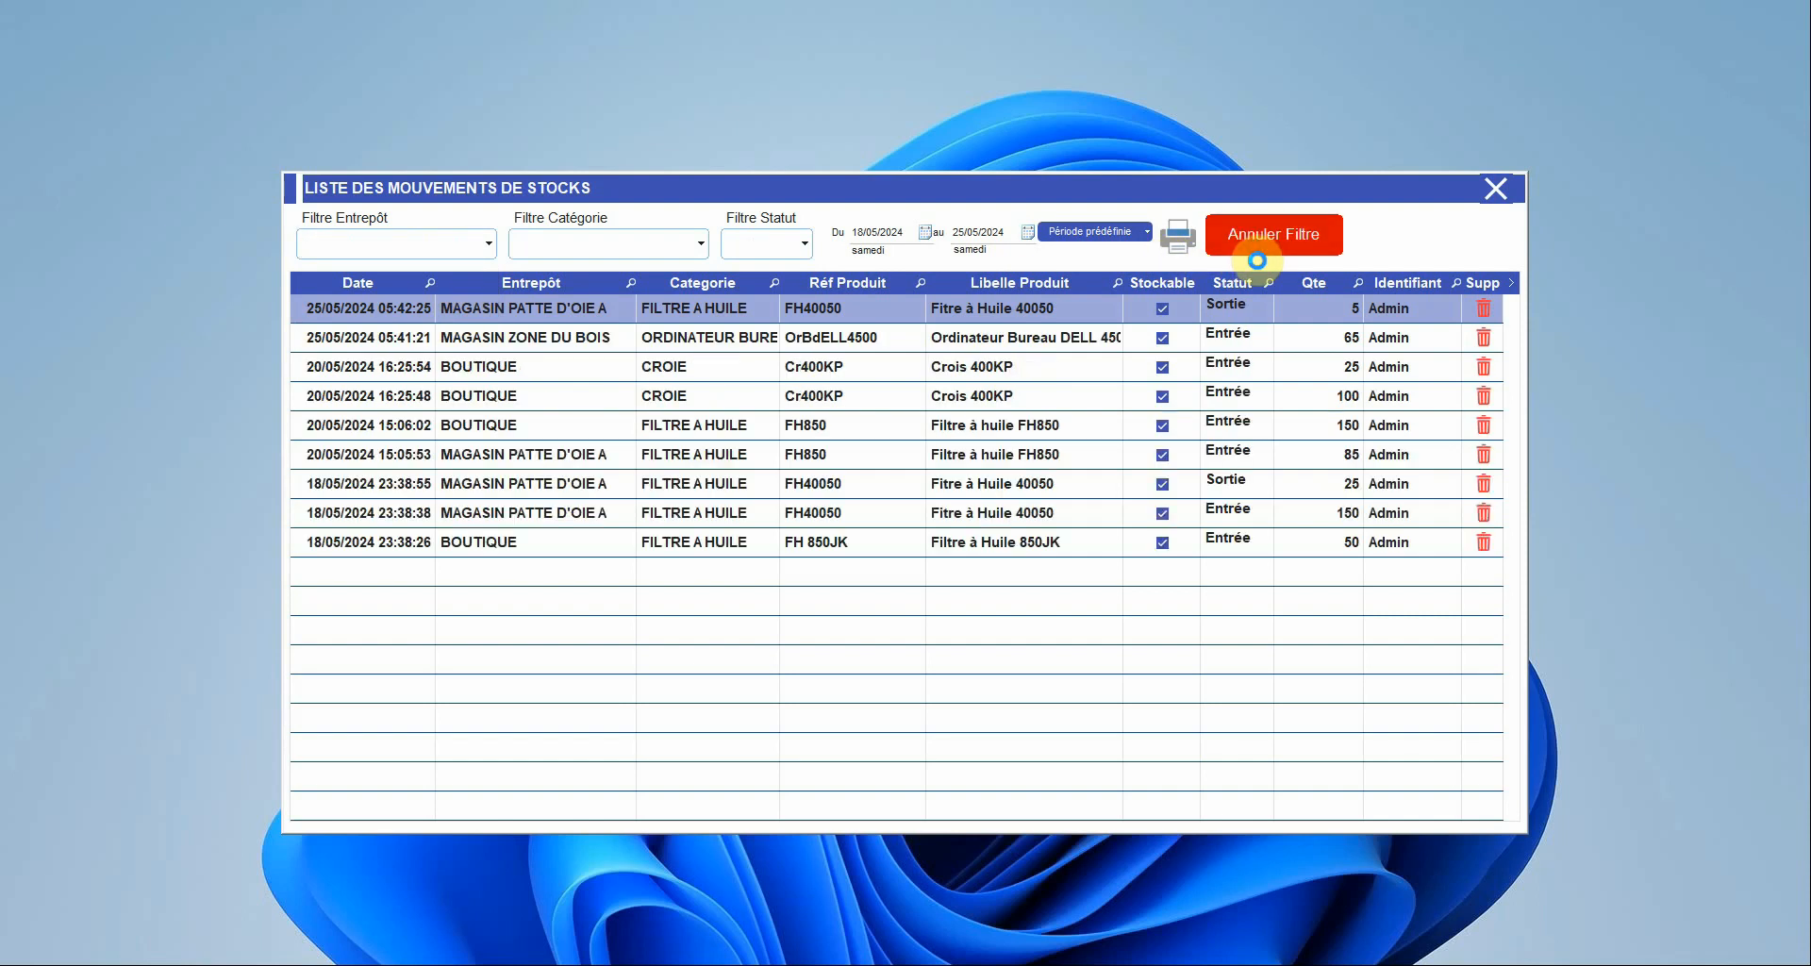
pyautogui.click(760, 246)
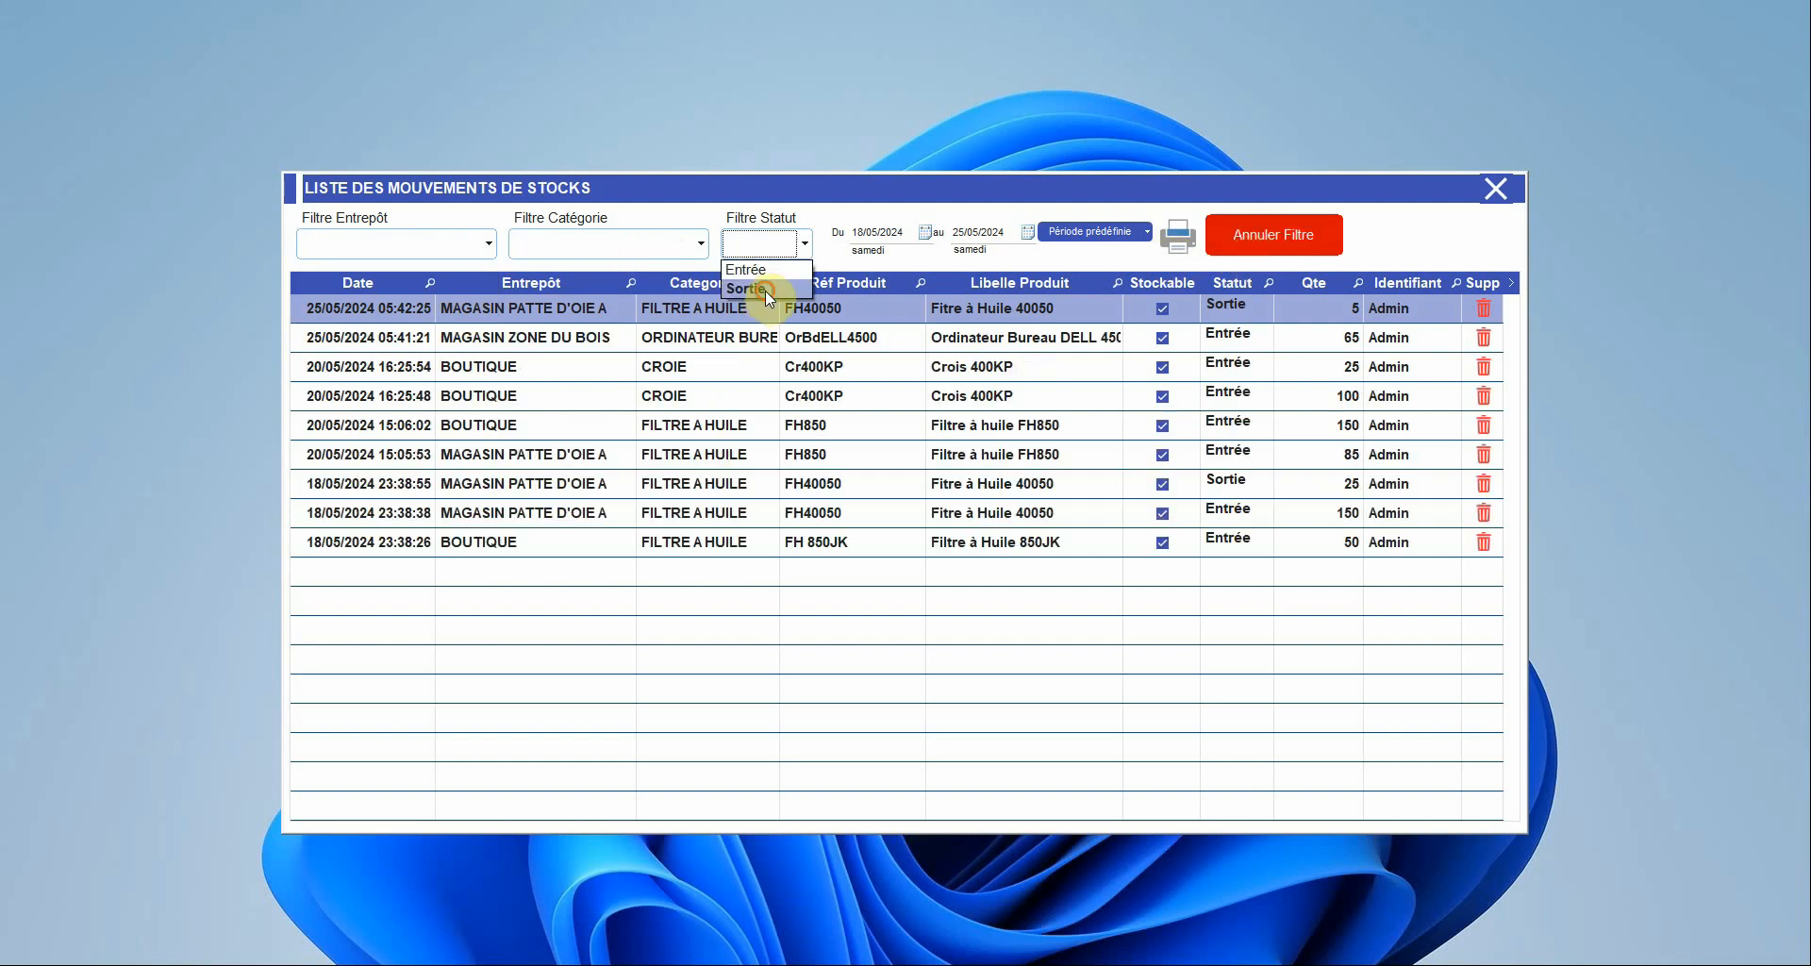
pyautogui.click(766, 291)
# Set the warehouse filter to MAGASIN PATTE D'OIE A and view the print preview of the movements list
pyautogui.click(446, 247)
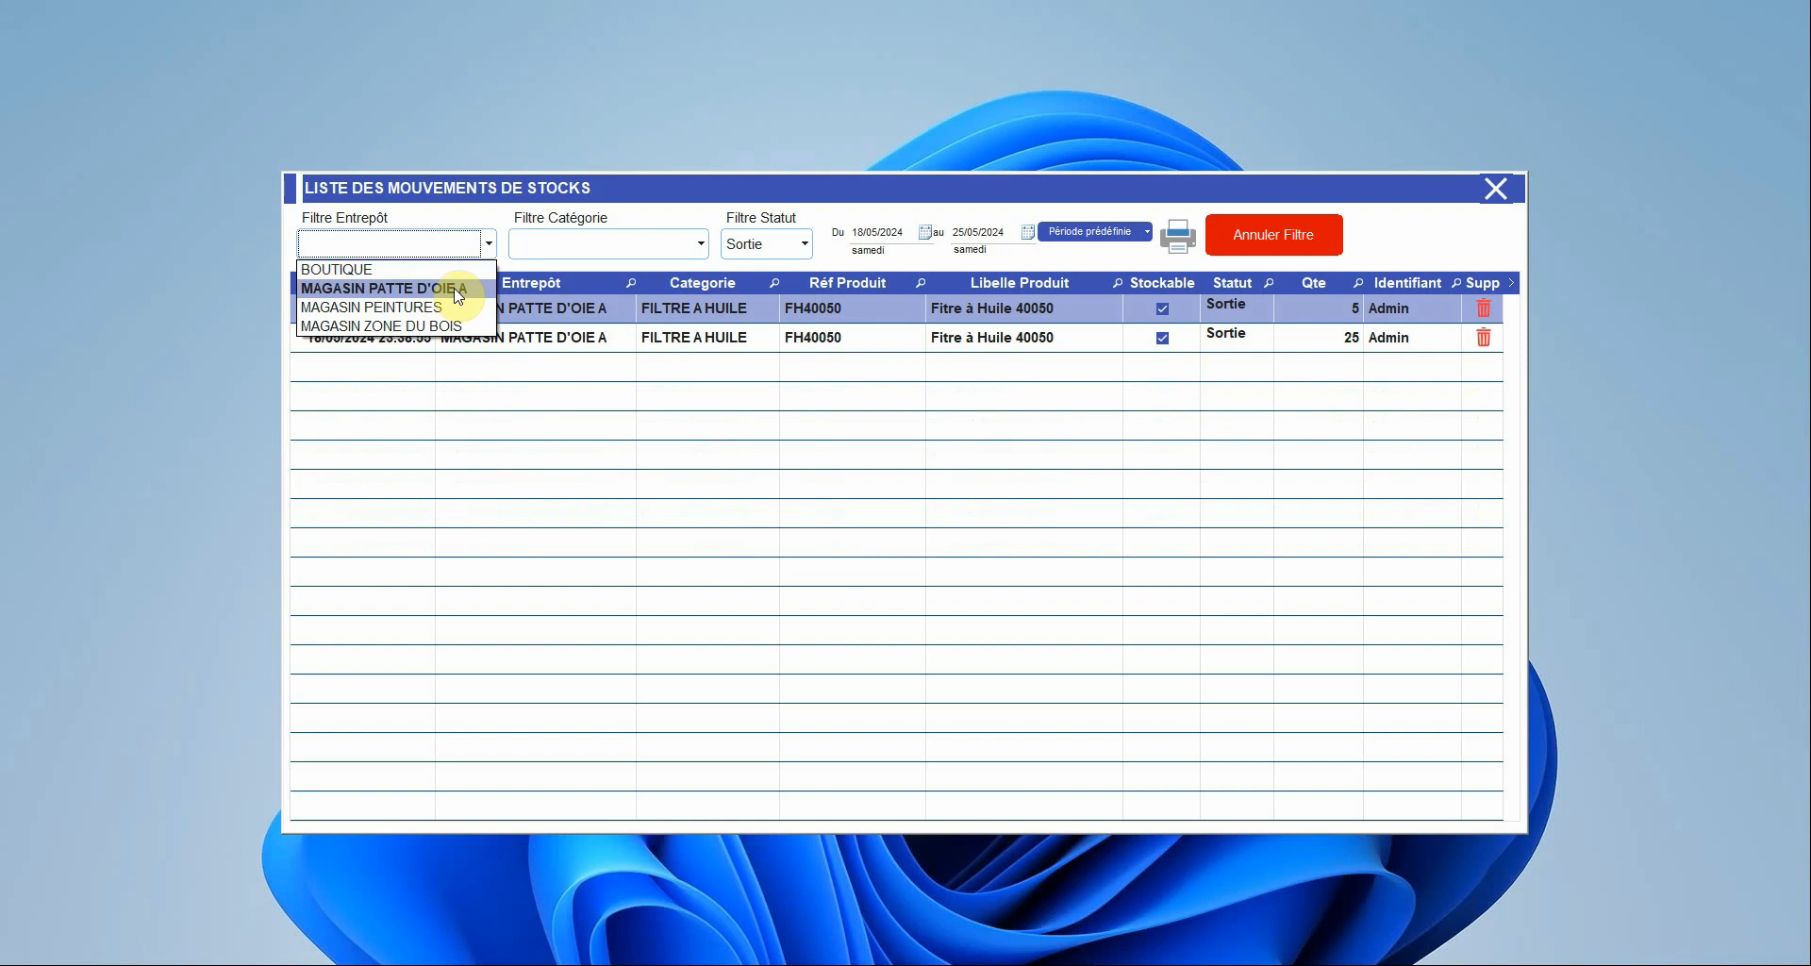
pyautogui.click(457, 289)
pyautogui.click(1170, 239)
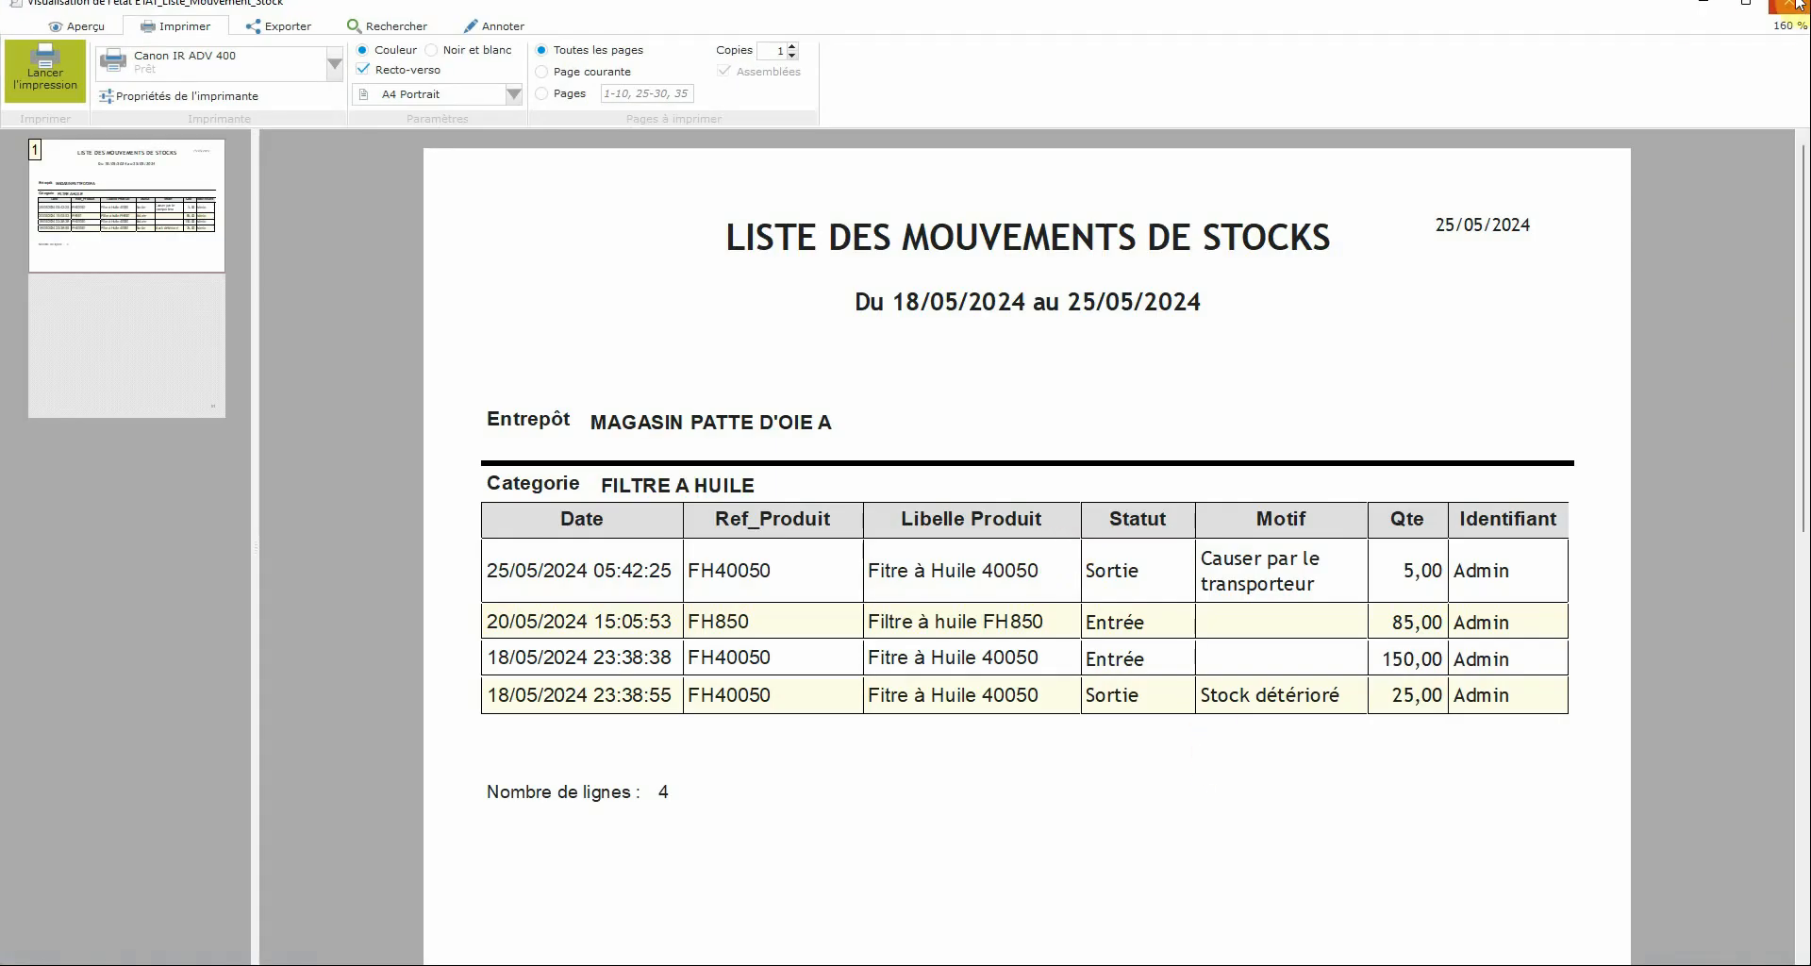
pyautogui.click(1790, 5)
# Switch the status filter of the stock movements to Entrée, to Sortie and back to Entrée to compare the lists
pyautogui.click(789, 241)
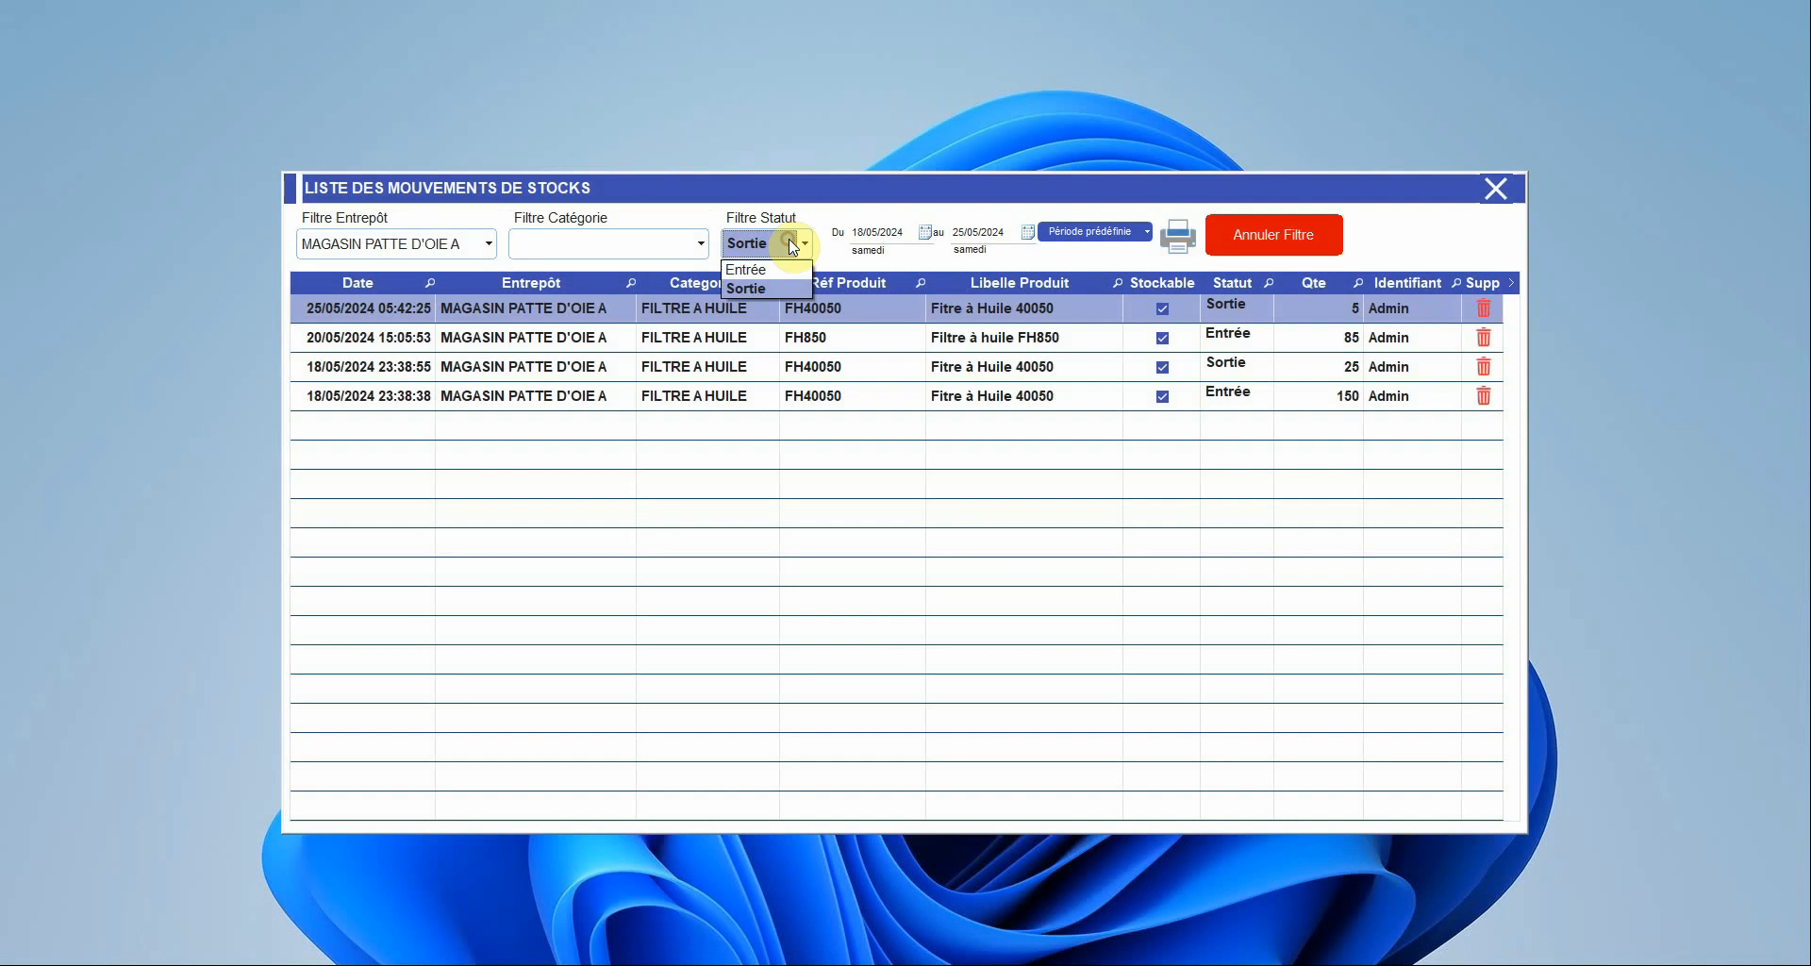
pyautogui.click(755, 271)
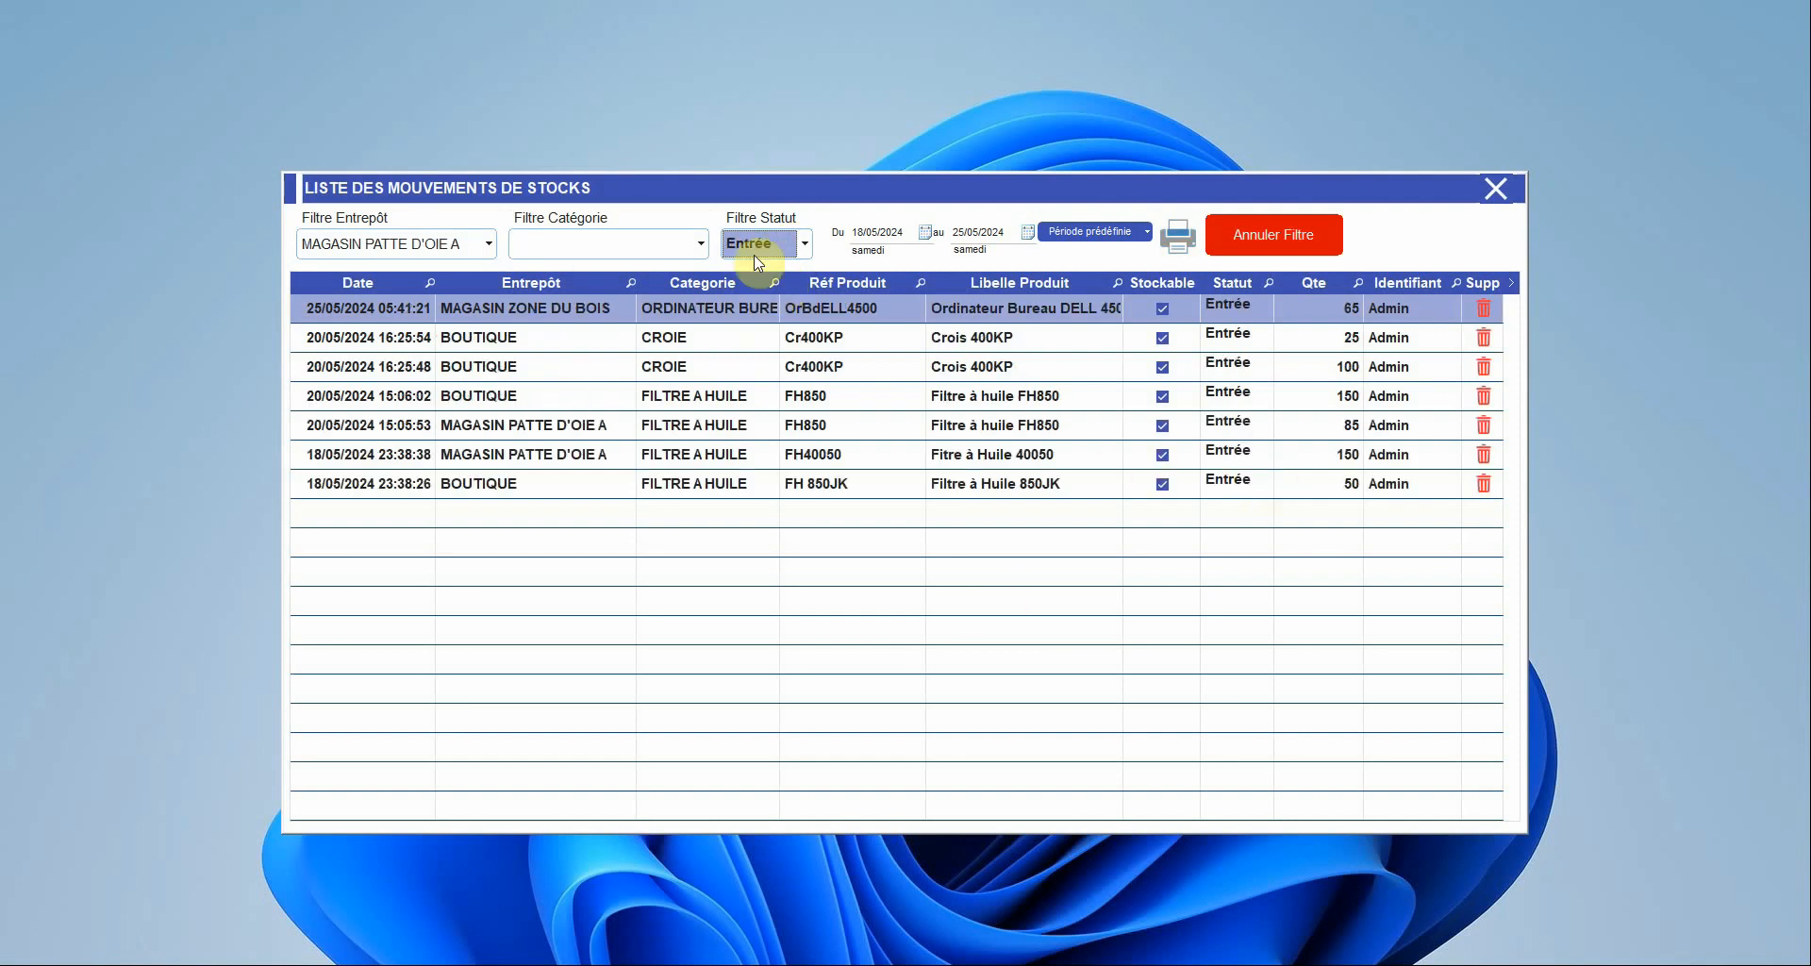
pyautogui.click(756, 245)
pyautogui.click(760, 287)
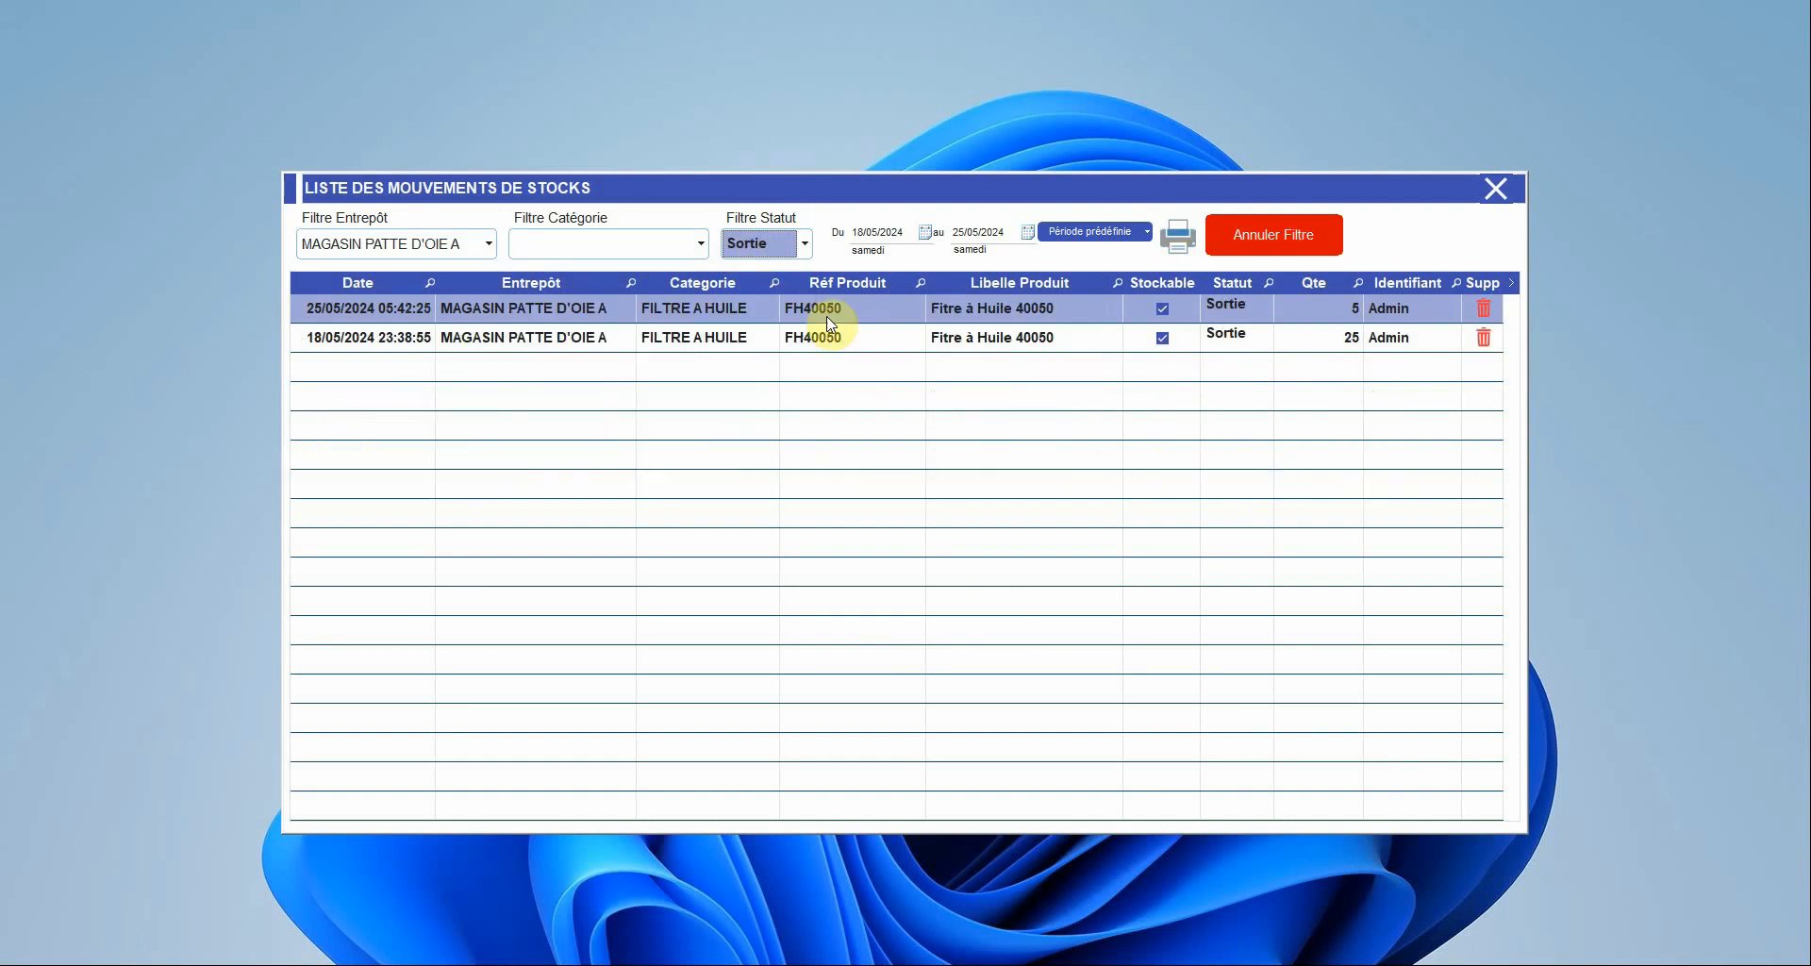
pyautogui.click(777, 247)
pyautogui.click(766, 264)
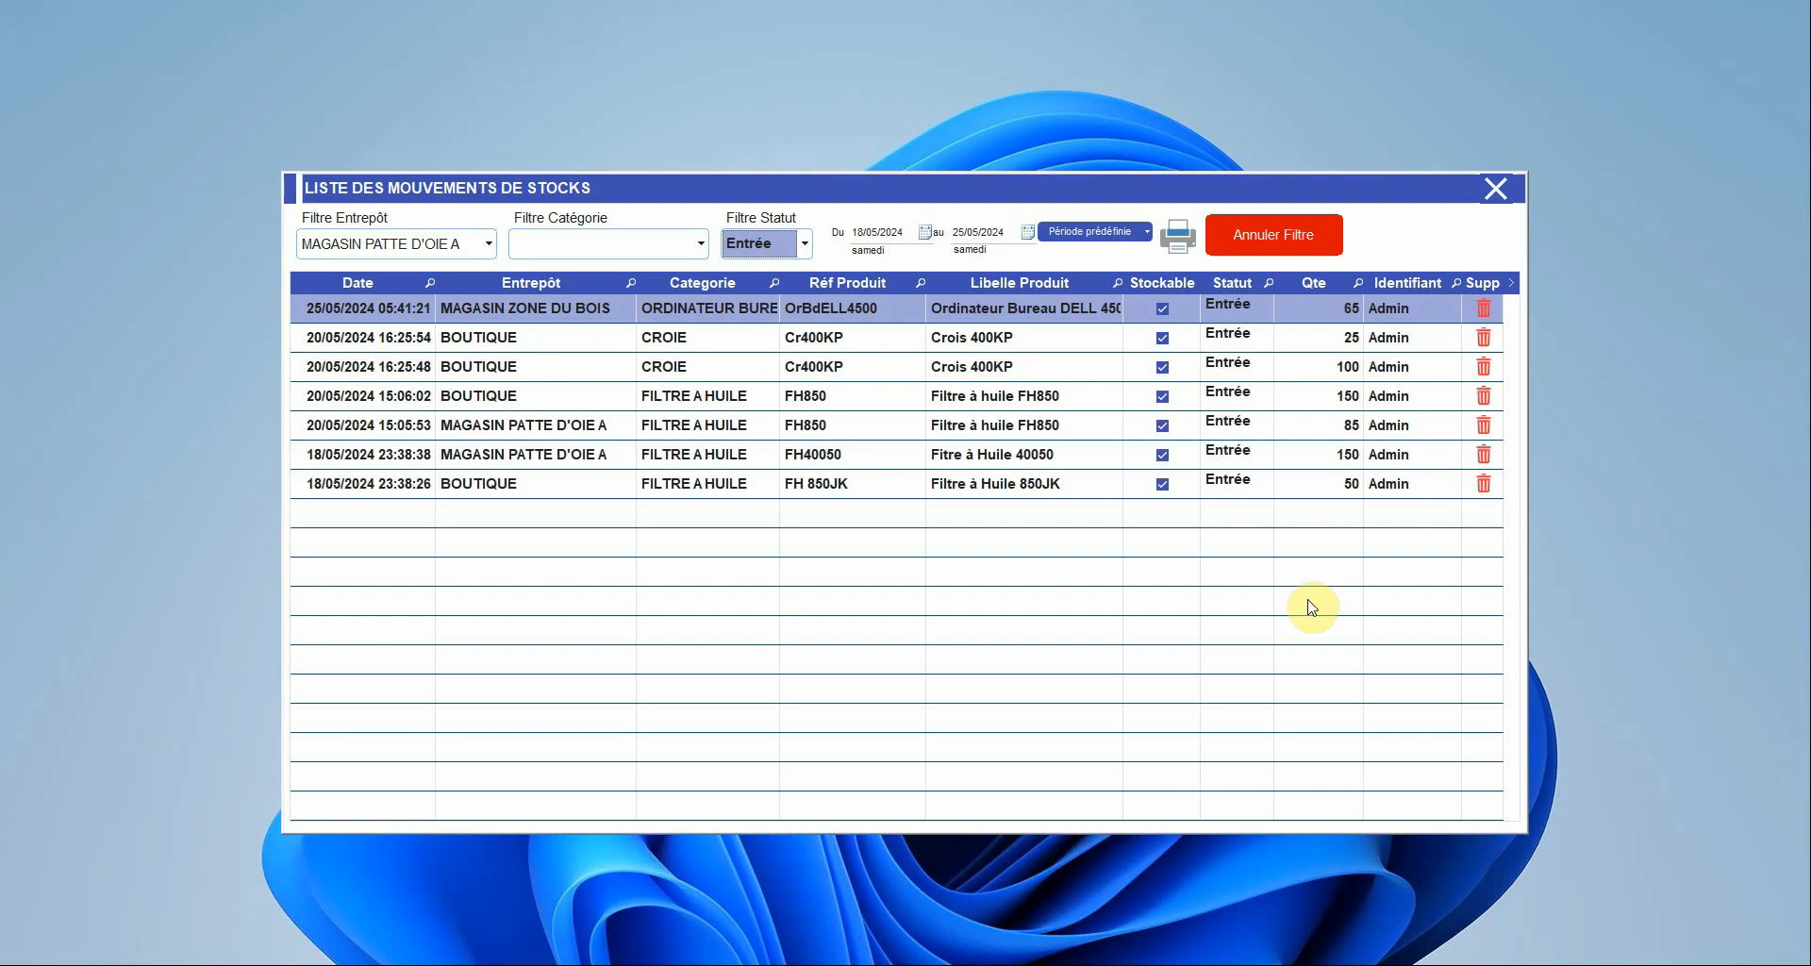
# Clear all filters on the stock movements list and close it to return to the inventory
pyautogui.click(1268, 243)
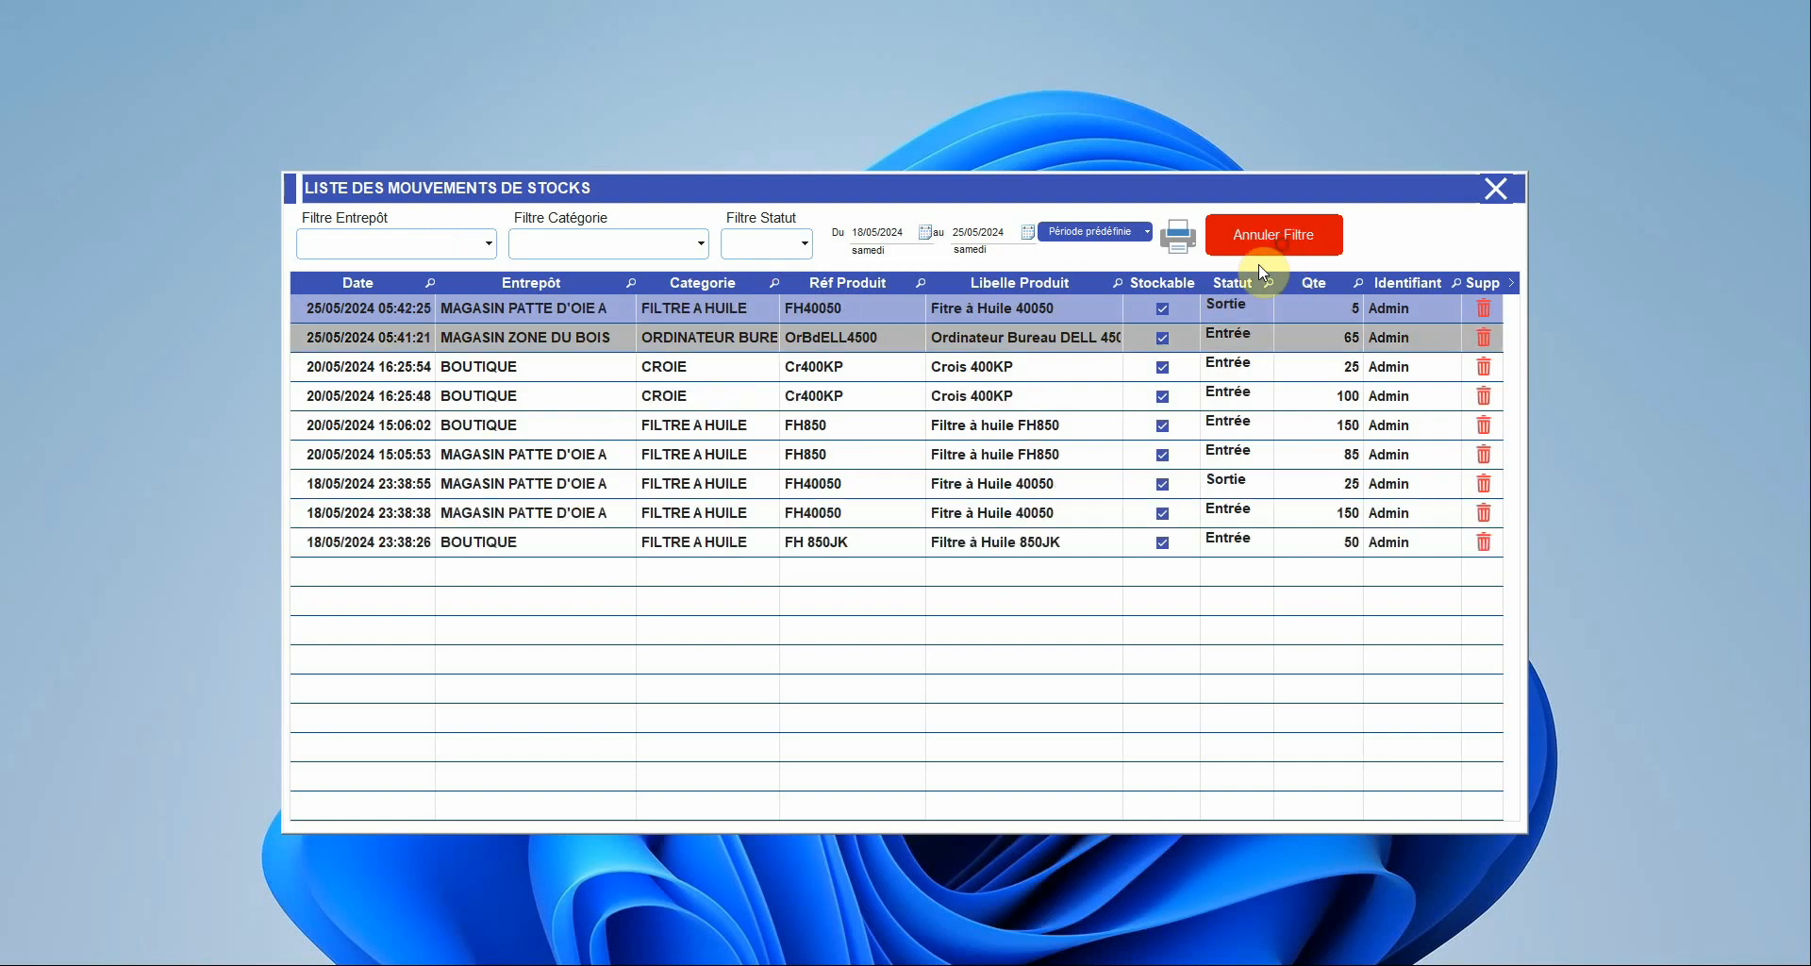
pyautogui.click(1499, 187)
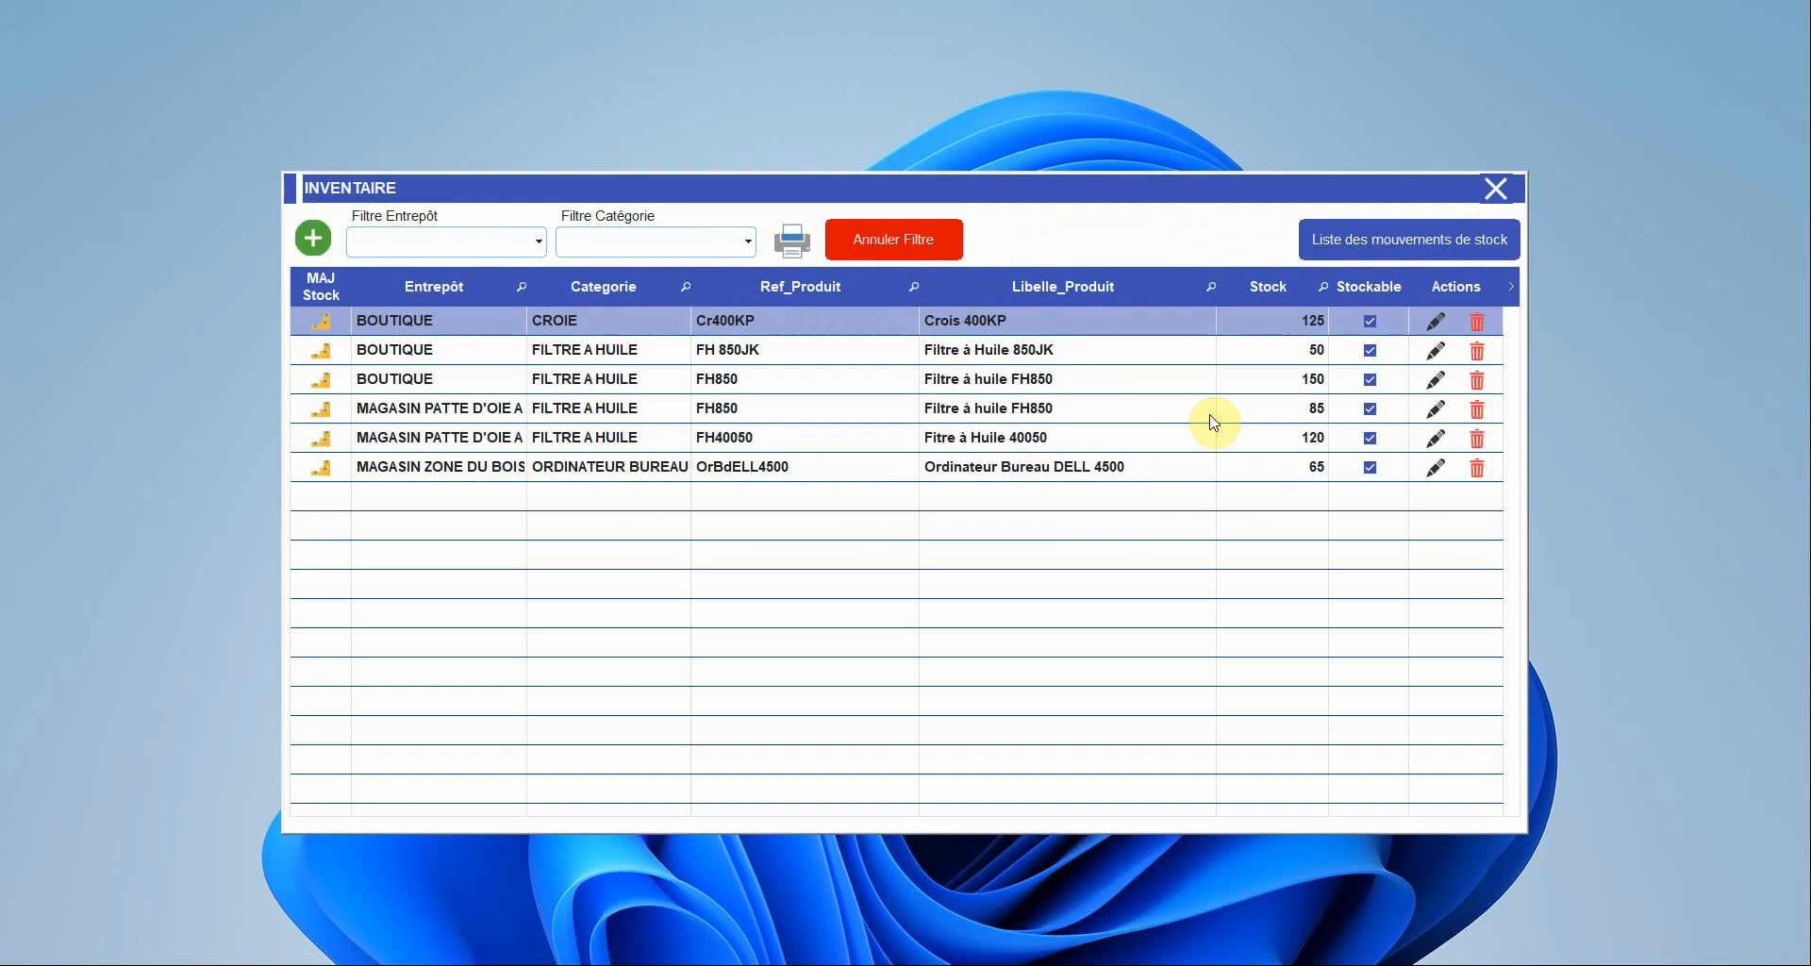